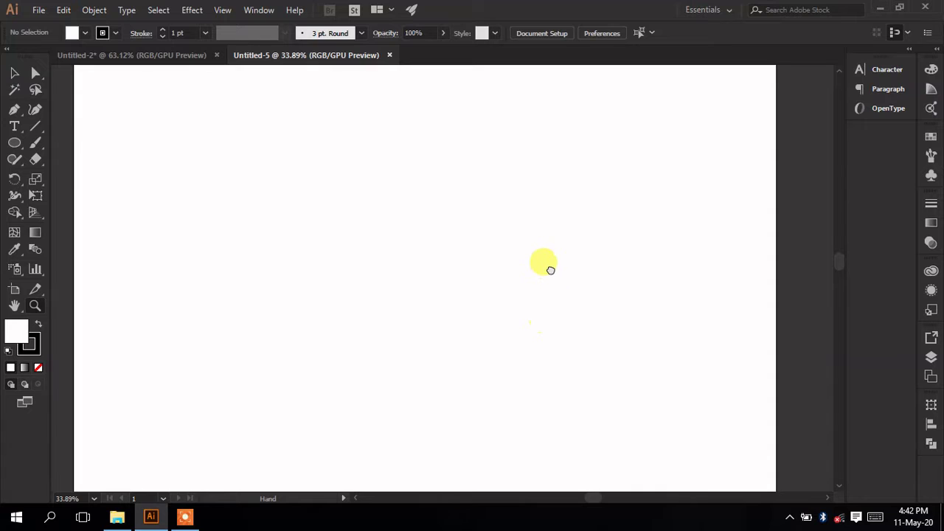
# Draw a circle about 720 px in diameter in the upper middle of the artboard
pyautogui.click(14, 143)
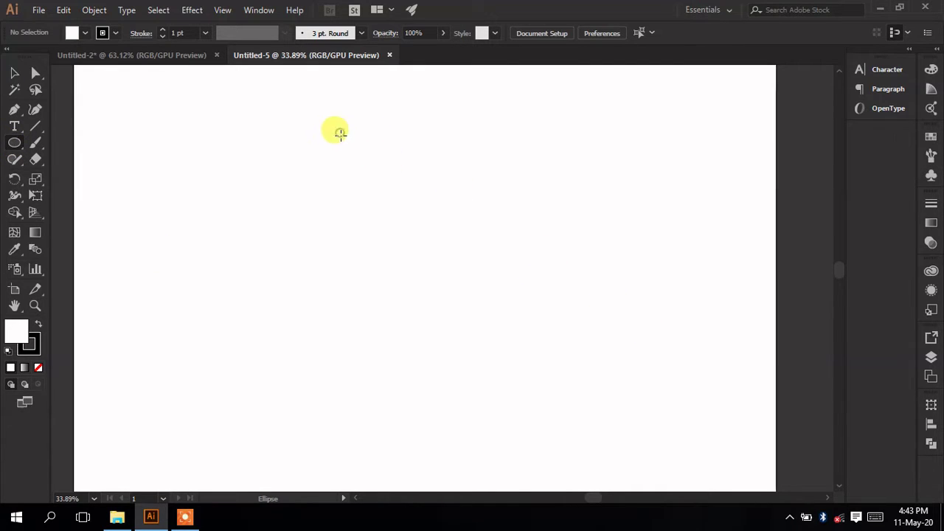
pyautogui.moveTo(339, 132); pyautogui.dragTo(502, 268)
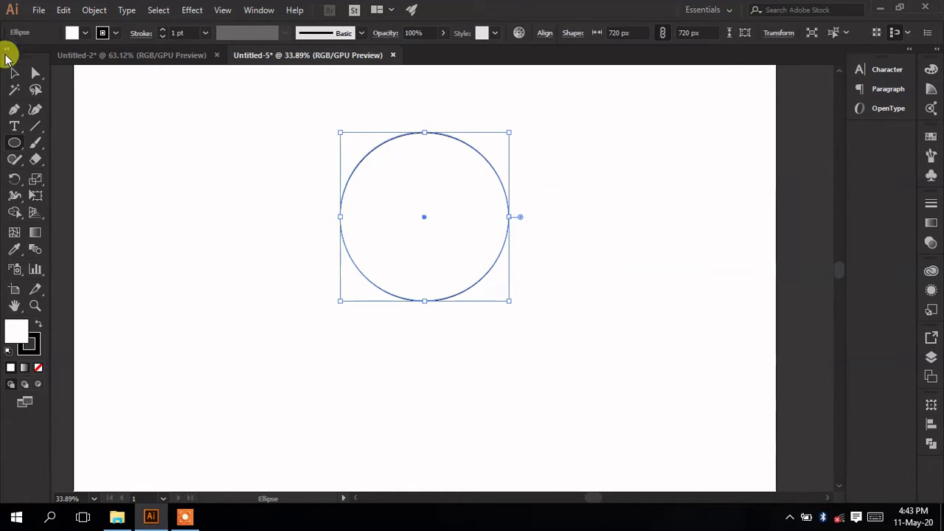
pyautogui.click(14, 72)
pyautogui.click(265, 154)
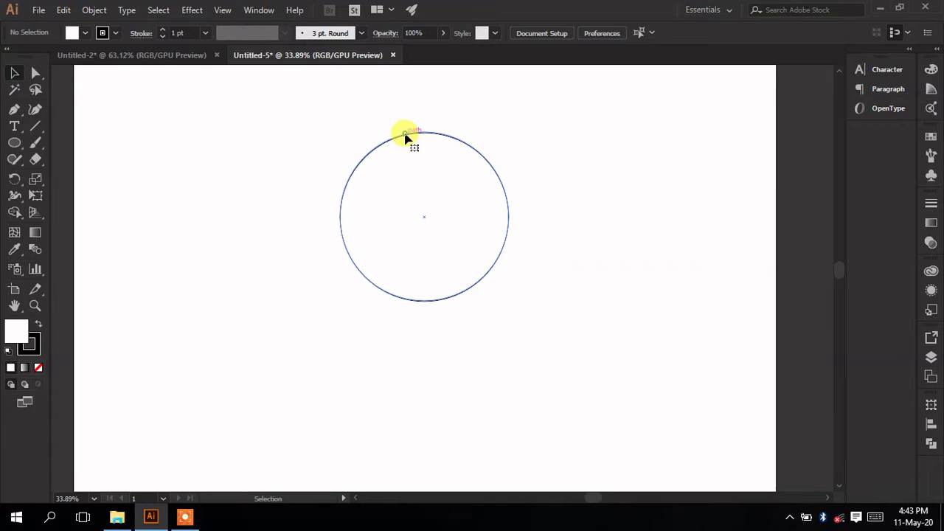
# Remove the circle's fill by setting it to None, keeping the black 1 pt stroke
pyautogui.click(367, 151)
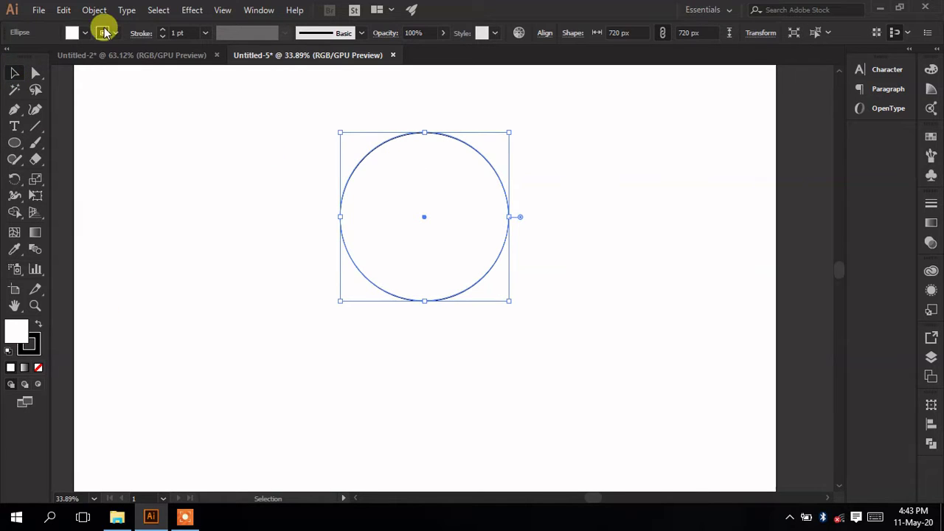
pyautogui.click(84, 32)
pyautogui.click(9, 56)
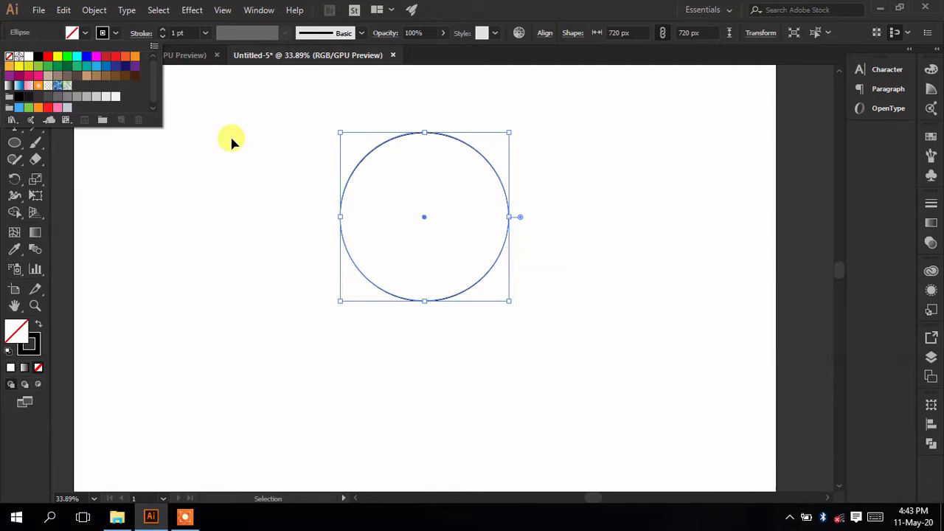
pyautogui.click(231, 140)
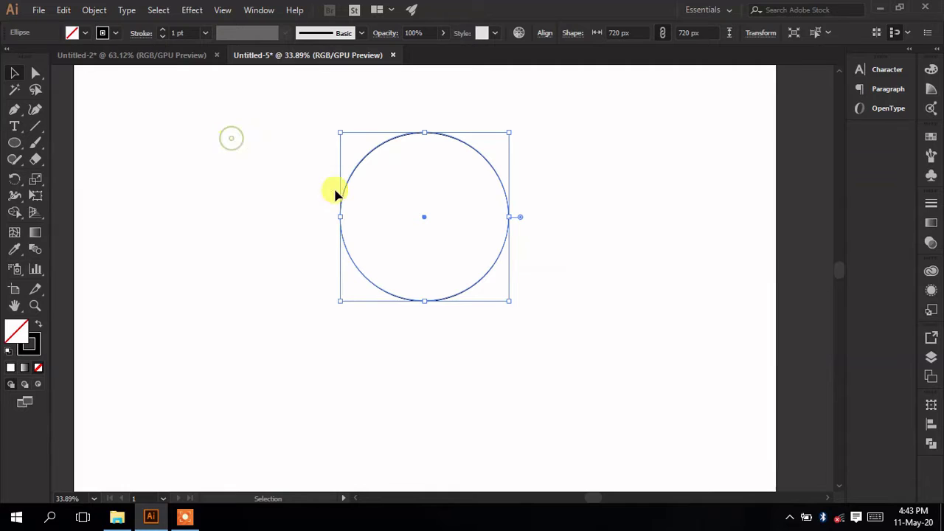
pyautogui.click(129, 148)
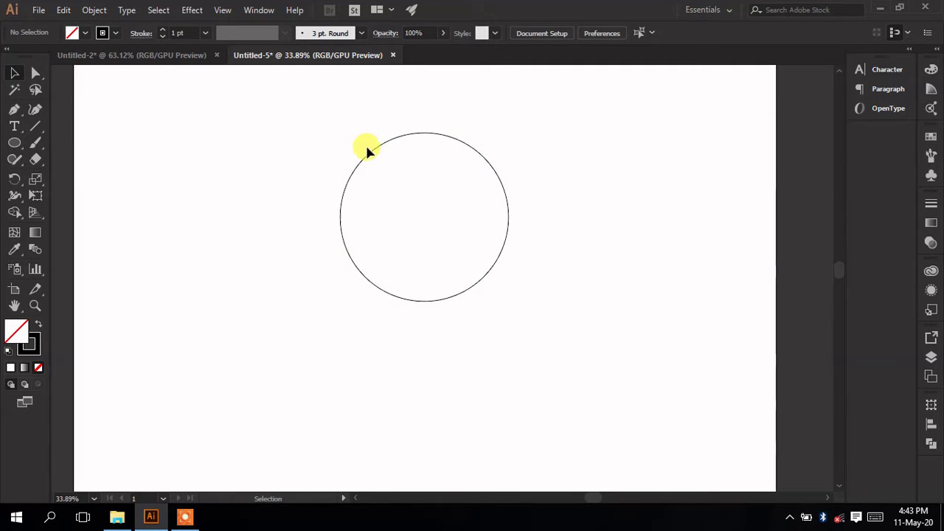
# Duplicate the large circle in place and scale the copy about its centre to about 248 px
pyautogui.click(368, 152)
pyautogui.click(39, 13)
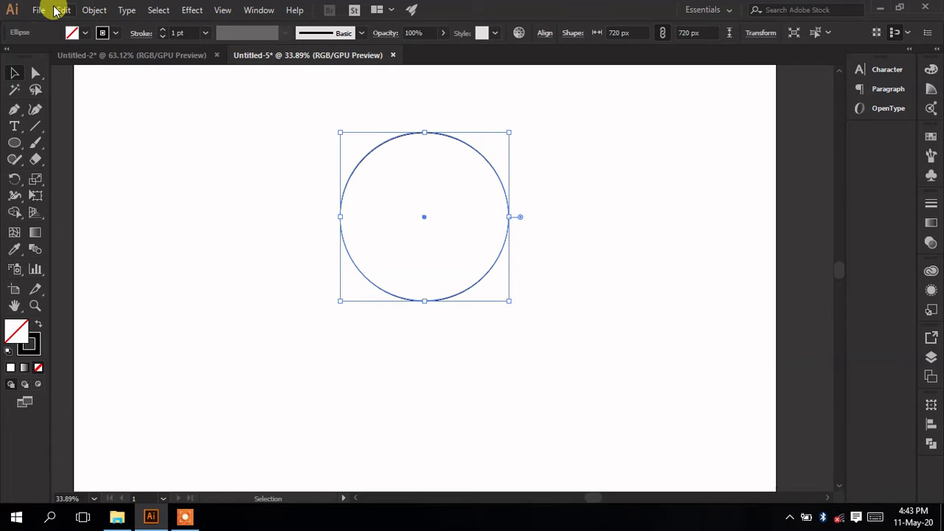
pyautogui.click(62, 11)
pyautogui.click(115, 73)
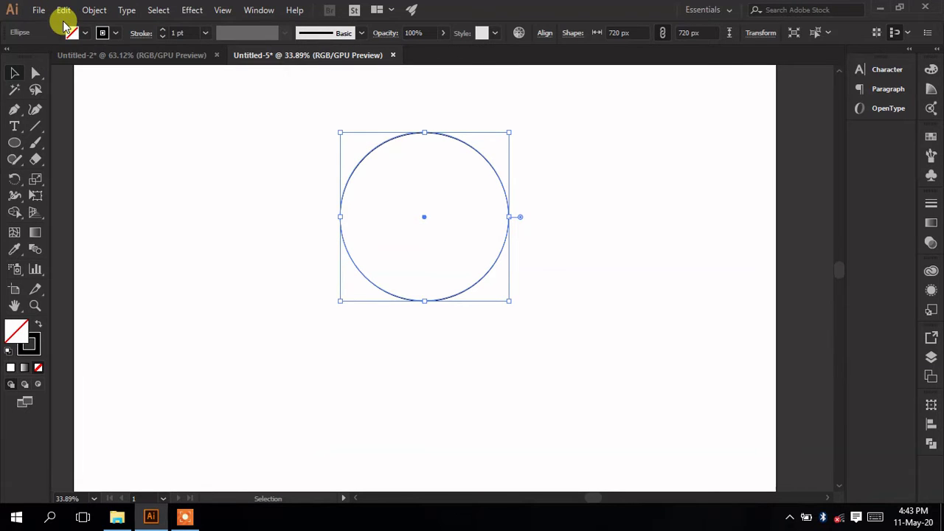
pyautogui.click(64, 10)
pyautogui.click(106, 142)
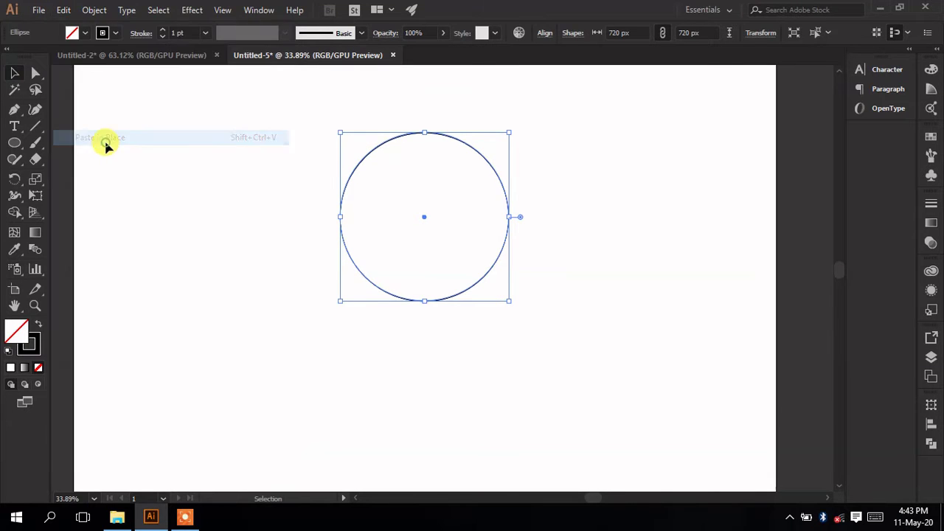
pyautogui.moveTo(511, 133); pyautogui.dragTo(459, 186)
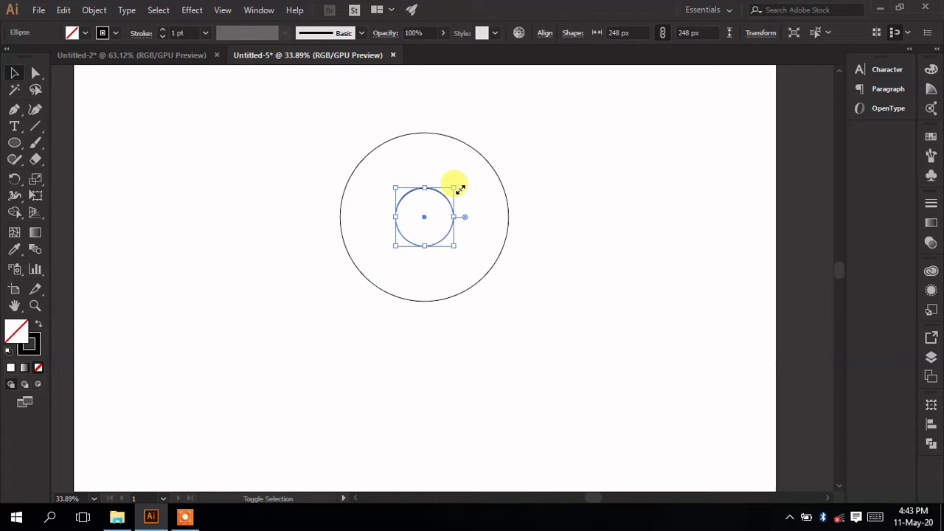
pyautogui.click(575, 199)
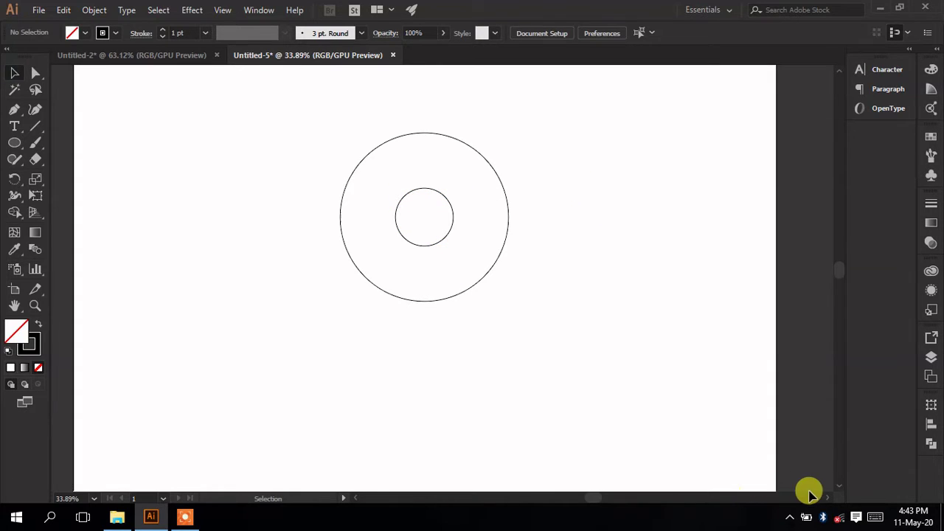
# Duplicate the small circle in place and enlarge the copy to about 484 px, reaching the large circle's upper and right extents
pyautogui.click(824, 498)
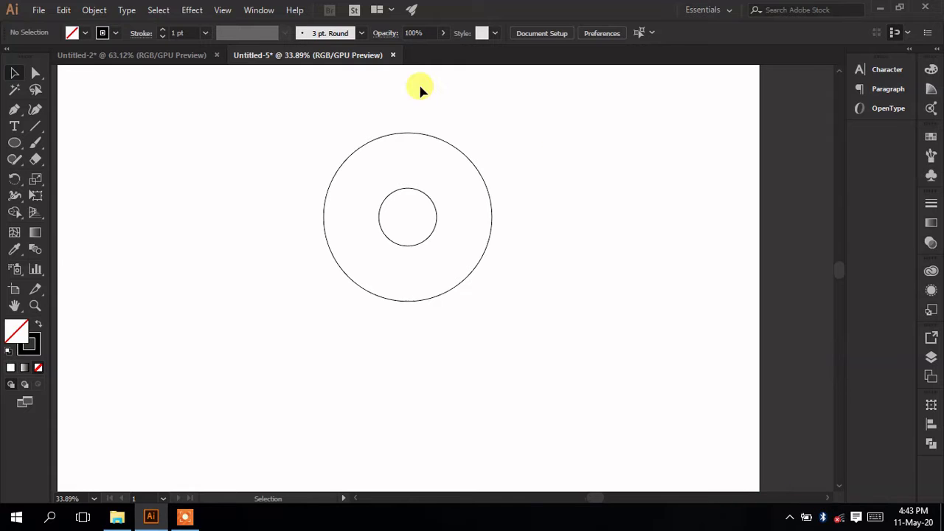
pyautogui.click(422, 194)
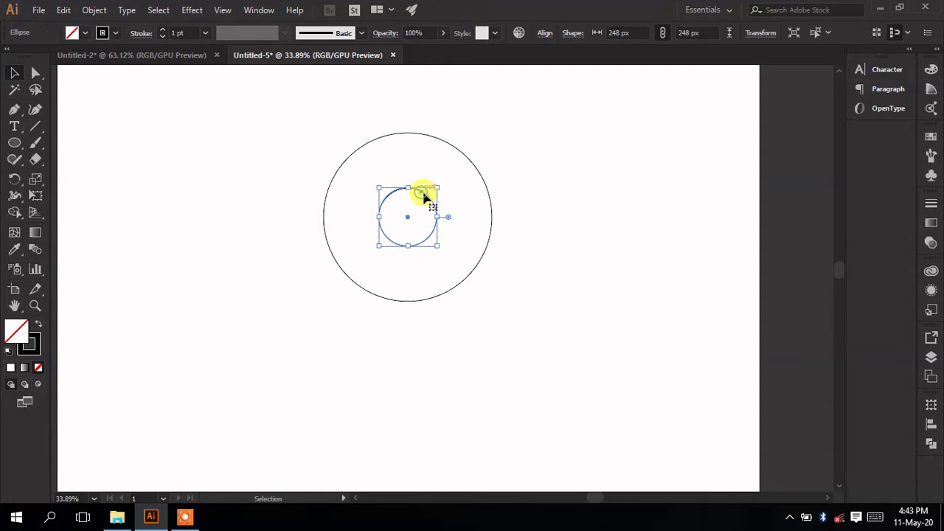
pyautogui.click(64, 10)
pyautogui.click(87, 77)
pyautogui.click(64, 10)
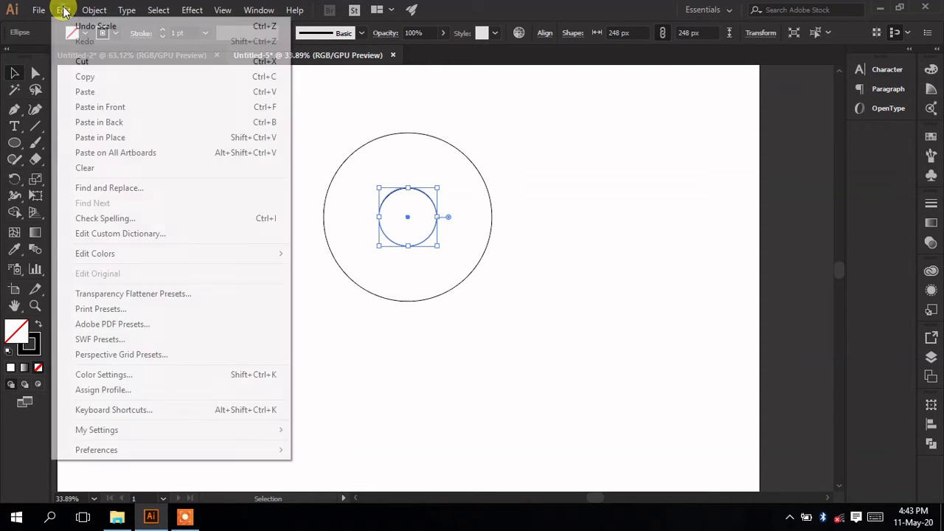
pyautogui.click(105, 138)
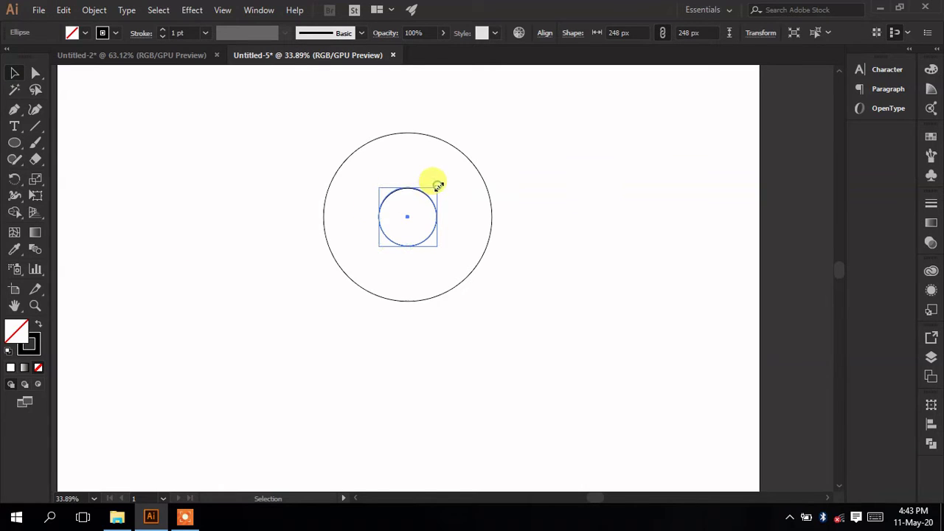
pyautogui.moveTo(438, 186); pyautogui.dragTo(502, 136)
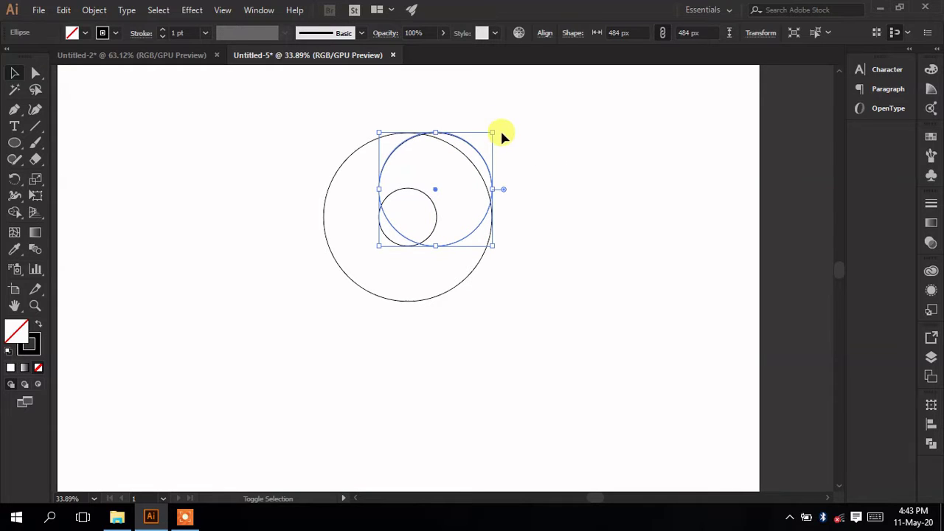
pyautogui.click(593, 180)
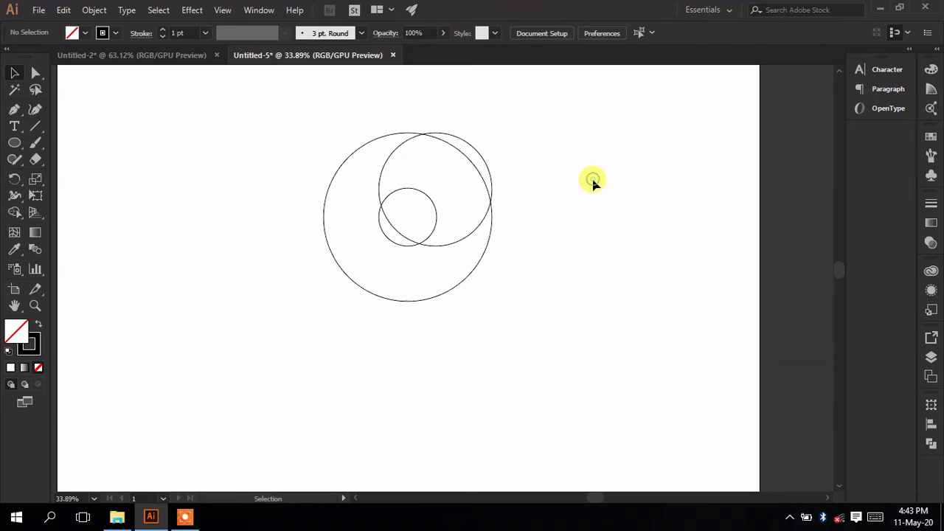
# Duplicate the 484 px circle in place and move the copy straight down to the large circle's lower edge
pyautogui.click(447, 246)
pyautogui.click(64, 9)
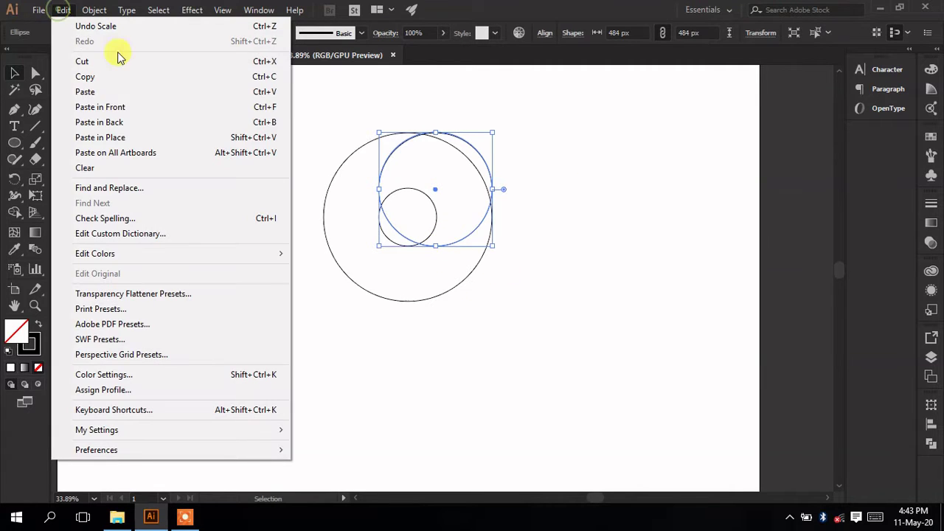
pyautogui.click(103, 77)
pyautogui.click(68, 12)
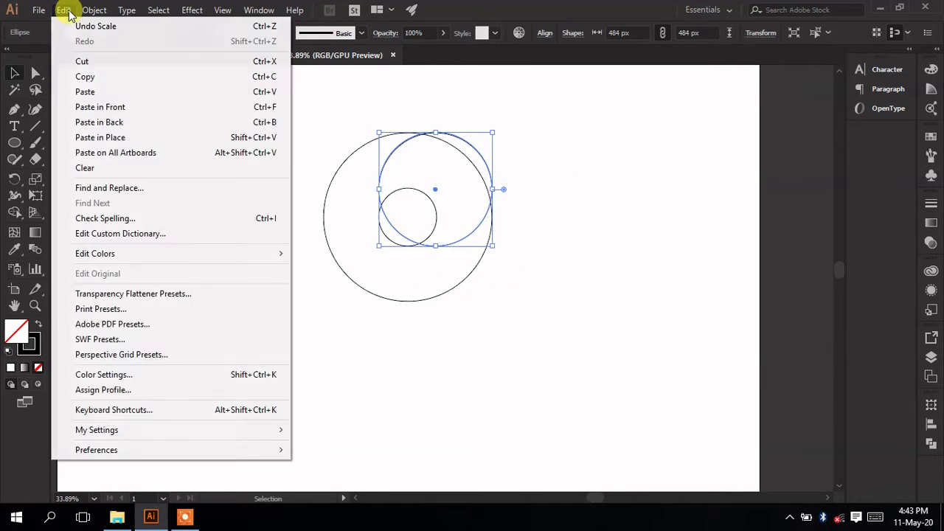
pyautogui.click(90, 137)
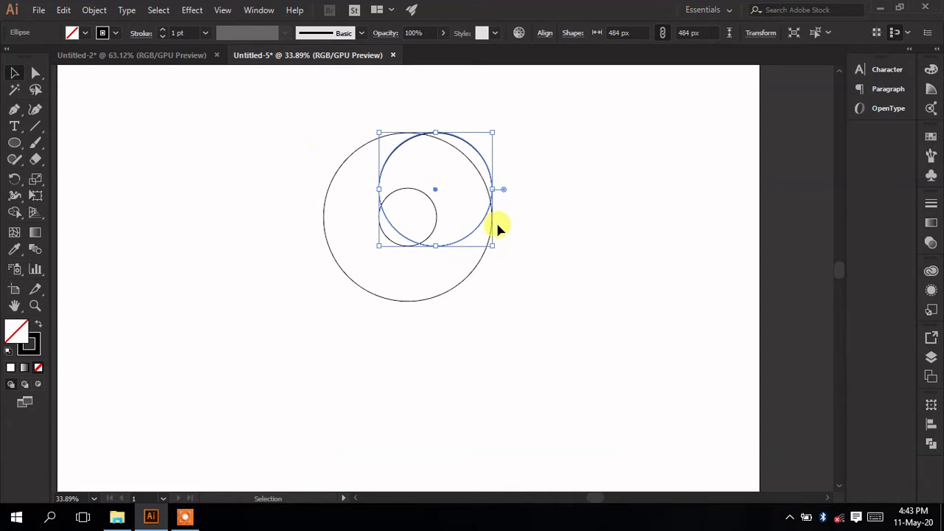
pyautogui.click(520, 220)
pyautogui.click(466, 235)
pyautogui.moveTo(475, 233); pyautogui.dragTo(483, 291)
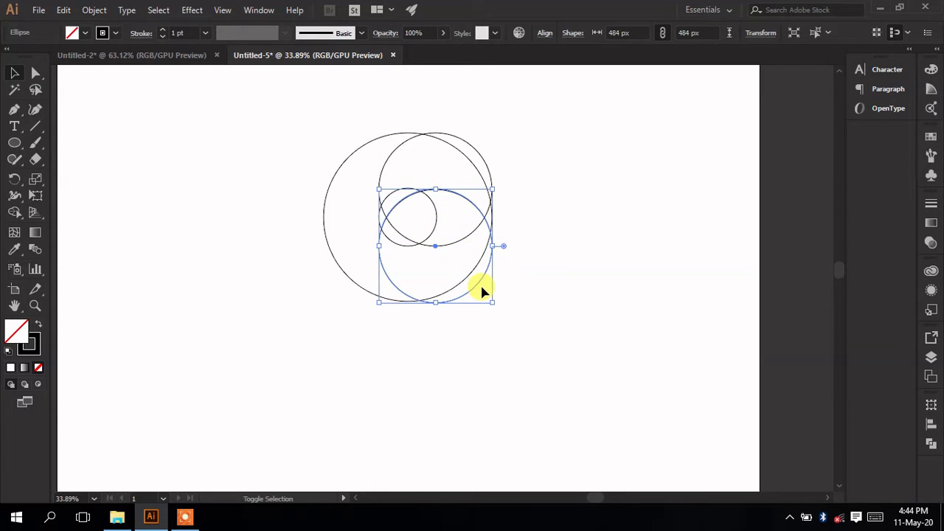
pyautogui.click(524, 265)
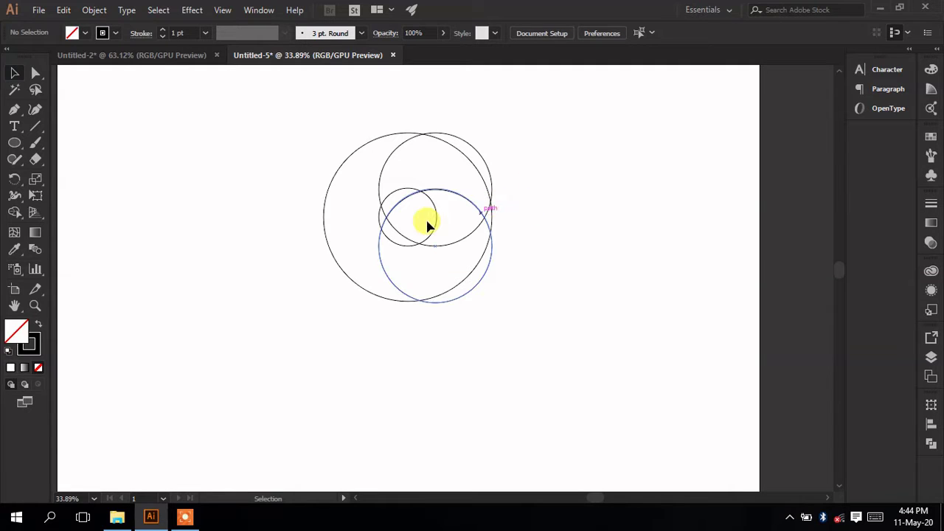
# Align all four circles to each other by their horizontal centres
pyautogui.moveTo(309, 111); pyautogui.dragTo(574, 330)
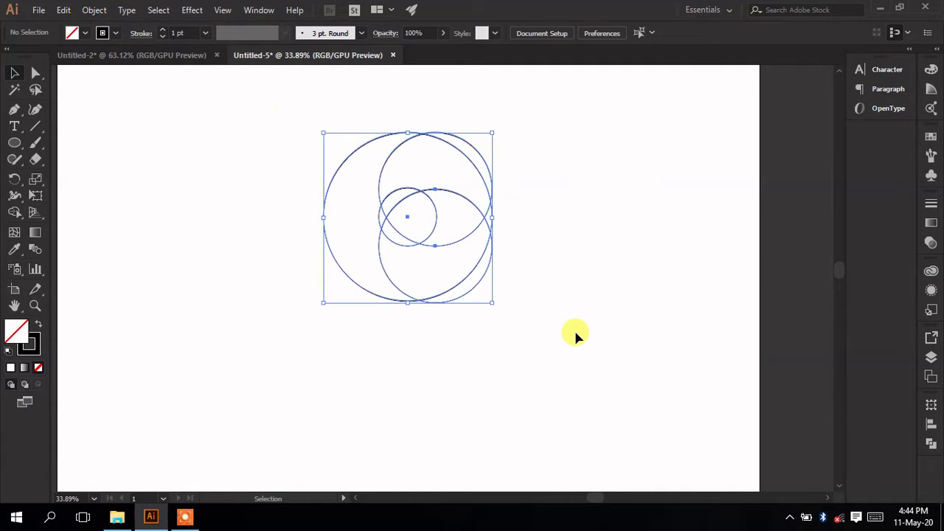
pyautogui.click(545, 33)
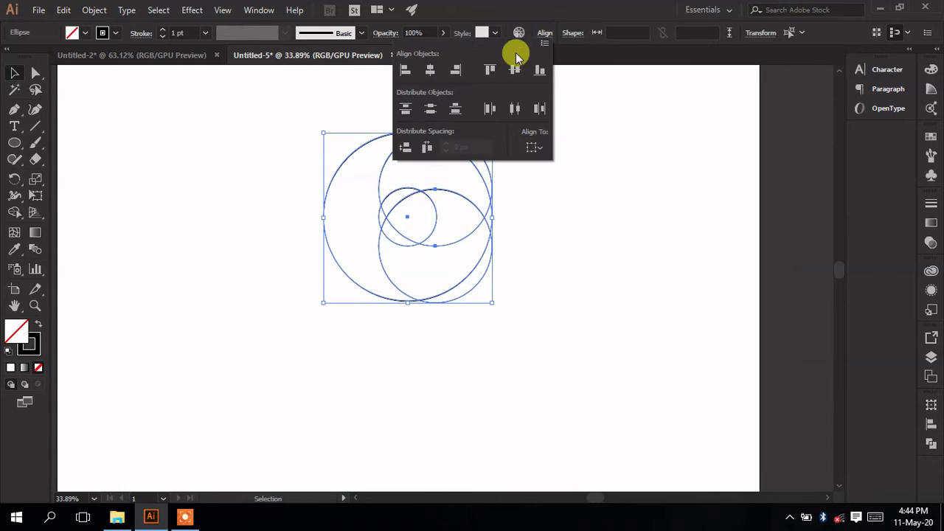
pyautogui.click(427, 68)
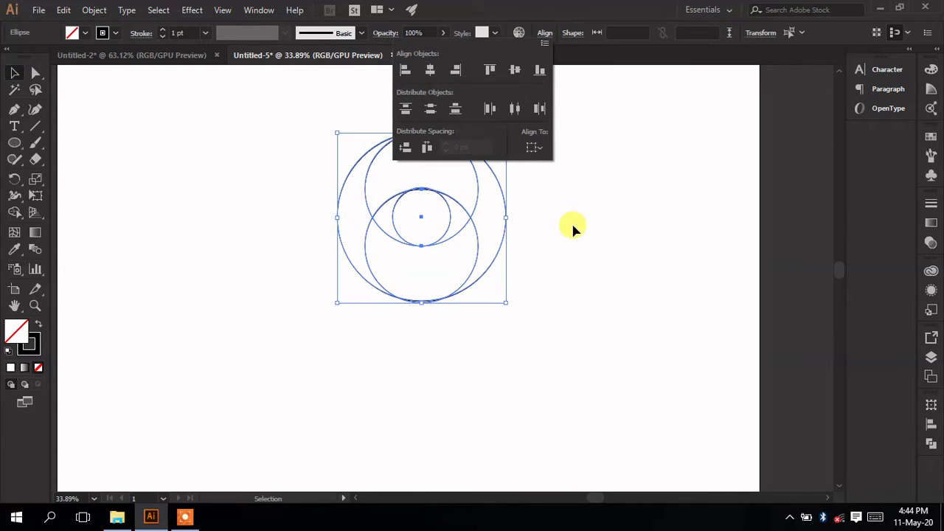
pyautogui.click(558, 256)
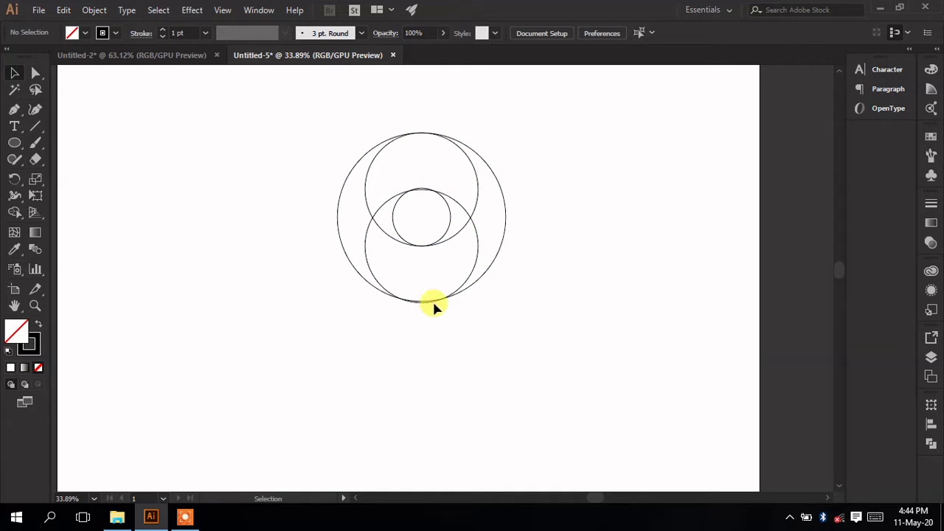
pyautogui.click(478, 237)
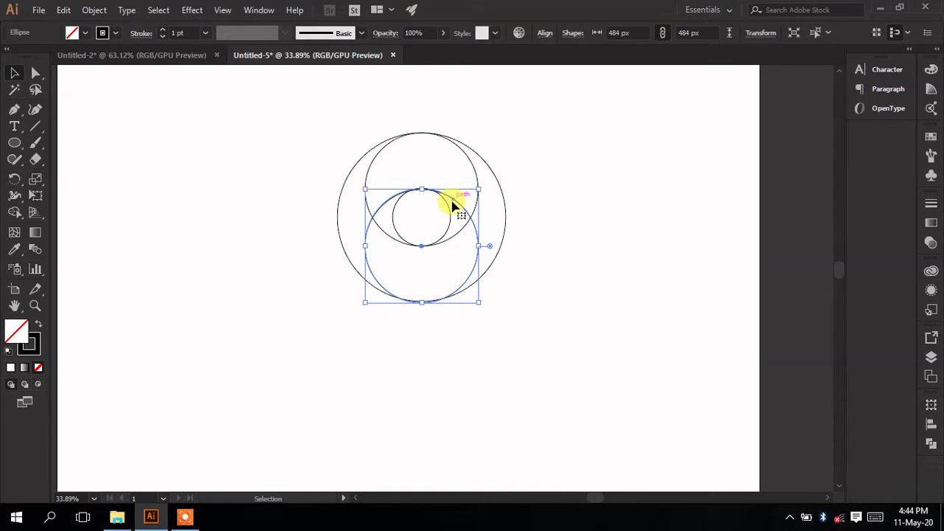
pyautogui.moveTo(452, 201); pyautogui.dragTo(452, 201)
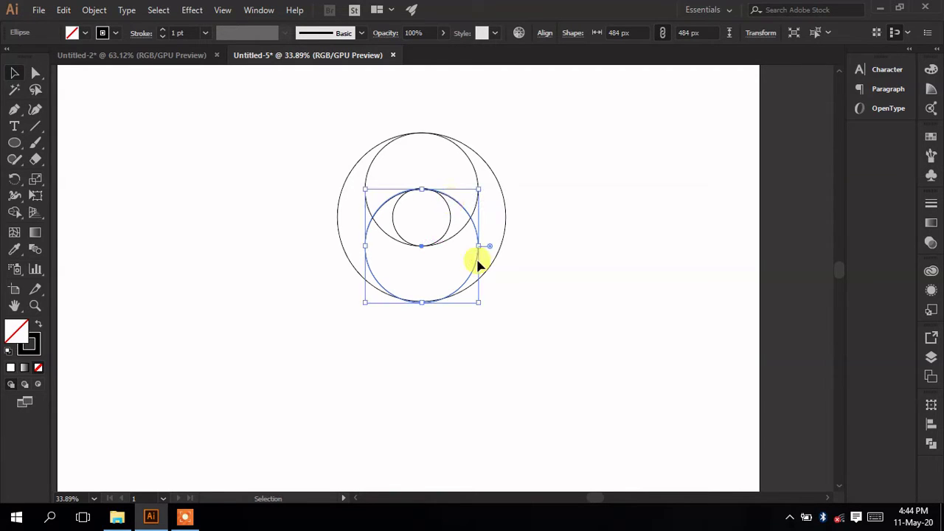
pyautogui.click(432, 333)
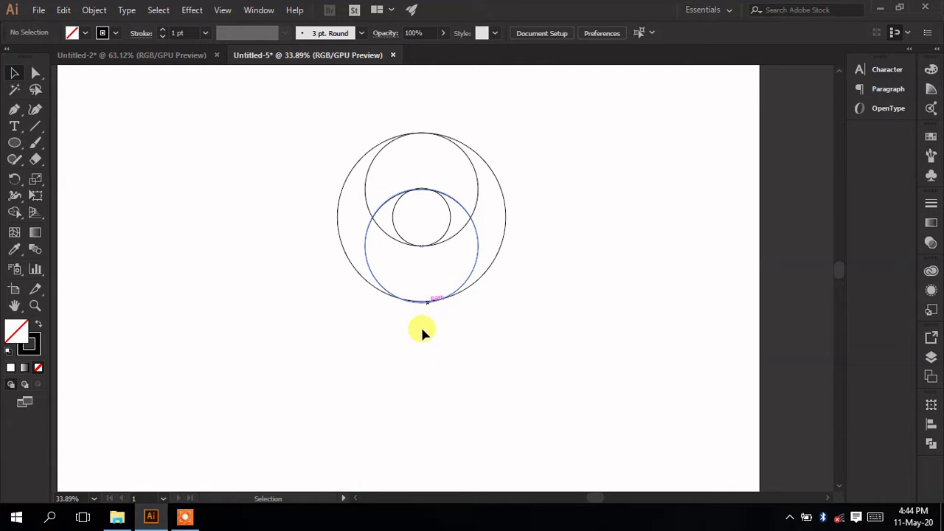
# Move the lower 484 px circle slightly up so its lowest point exactly touches the large circle's lower edge
pyautogui.press('z')
pyautogui.click(421, 294)
pyautogui.click(422, 294)
pyautogui.click(475, 289)
pyautogui.click(503, 280)
pyautogui.click(506, 268)
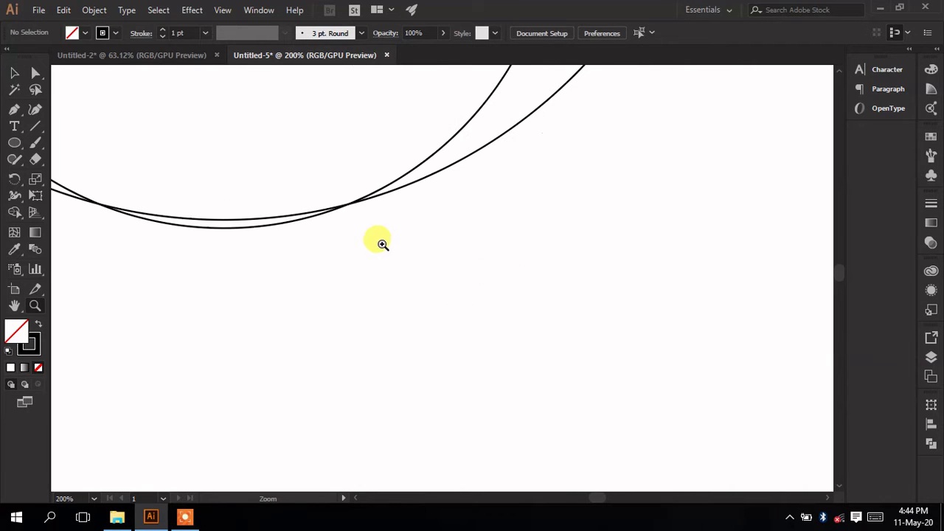
pyautogui.press('space')
pyautogui.moveTo(251, 236); pyautogui.dragTo(383, 304)
pyautogui.click(15, 75)
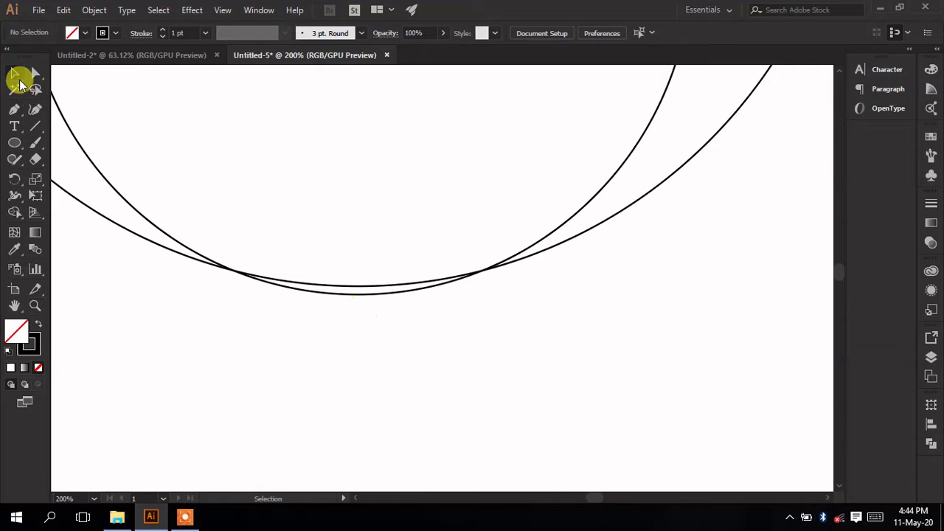
pyautogui.click(374, 296)
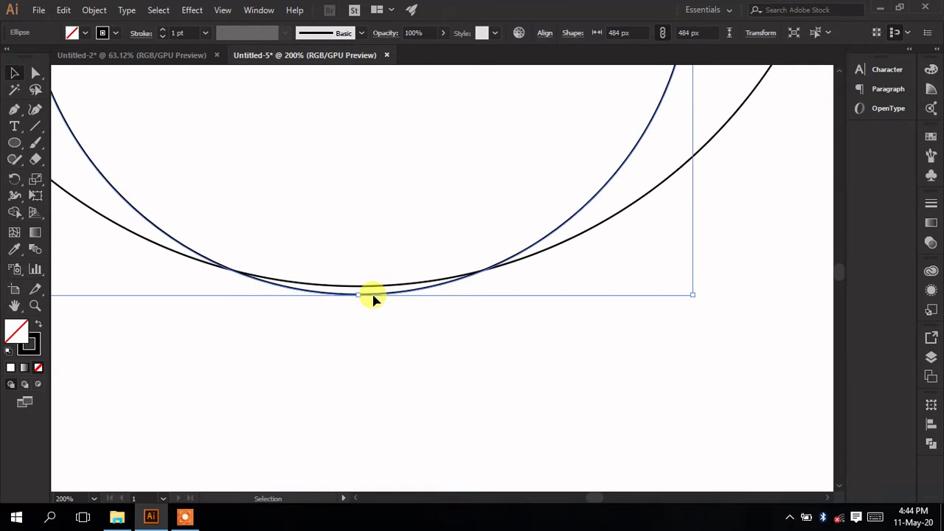
pyautogui.moveTo(373, 296); pyautogui.dragTo(373, 292)
pyautogui.click(375, 317)
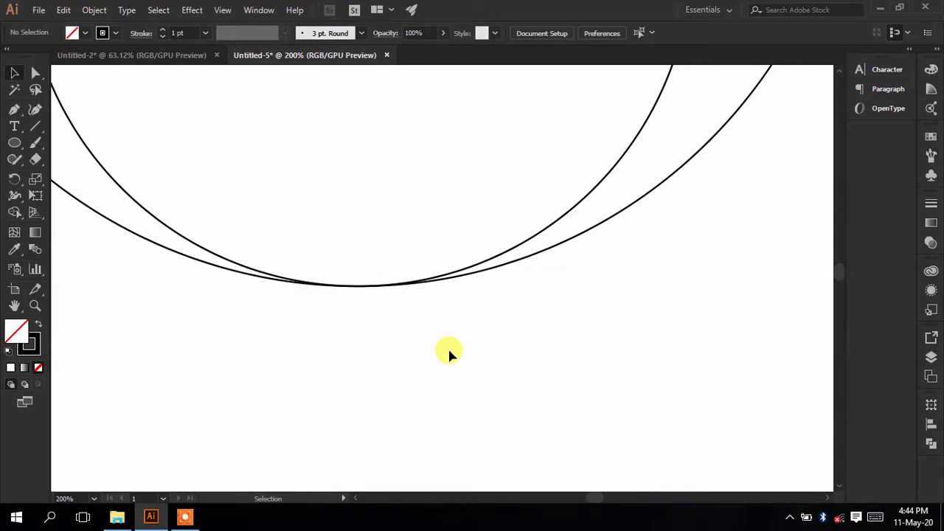
pyautogui.press('z')
pyautogui.moveTo(411, 231); pyautogui.dragTo(344, 183)
pyautogui.moveTo(658, 369); pyautogui.dragTo(465, 233)
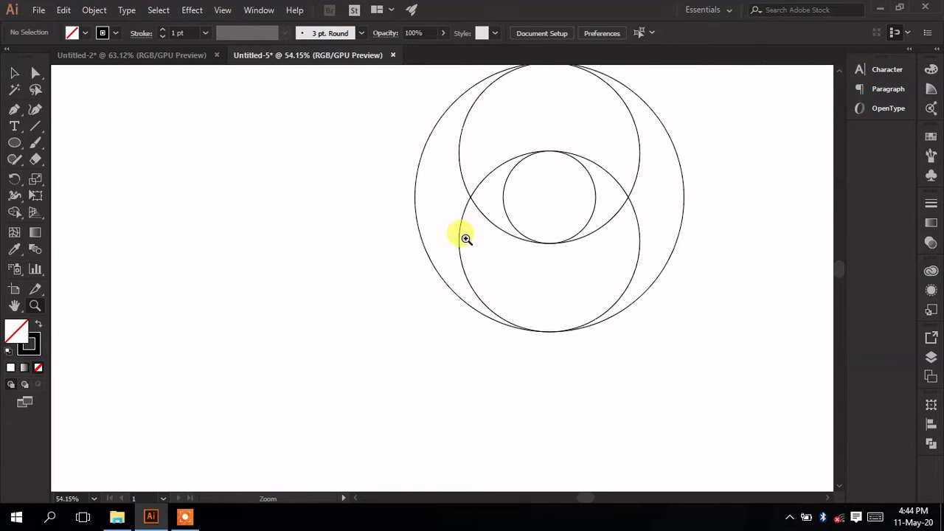
# Duplicate the lower 484 px circle in place and move the copy straight up to the centre of the large circle
pyautogui.moveTo(705, 220); pyautogui.dragTo(457, 298)
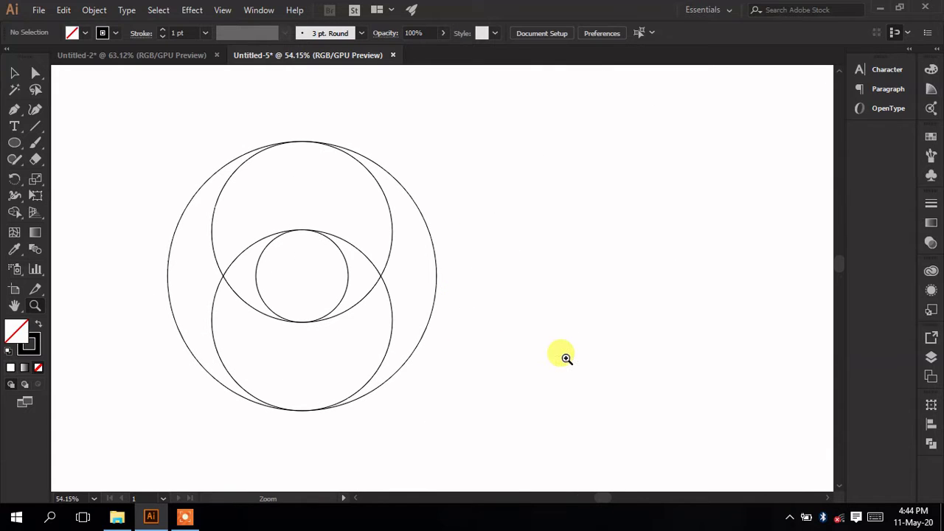
pyautogui.moveTo(491, 367); pyautogui.dragTo(563, 333)
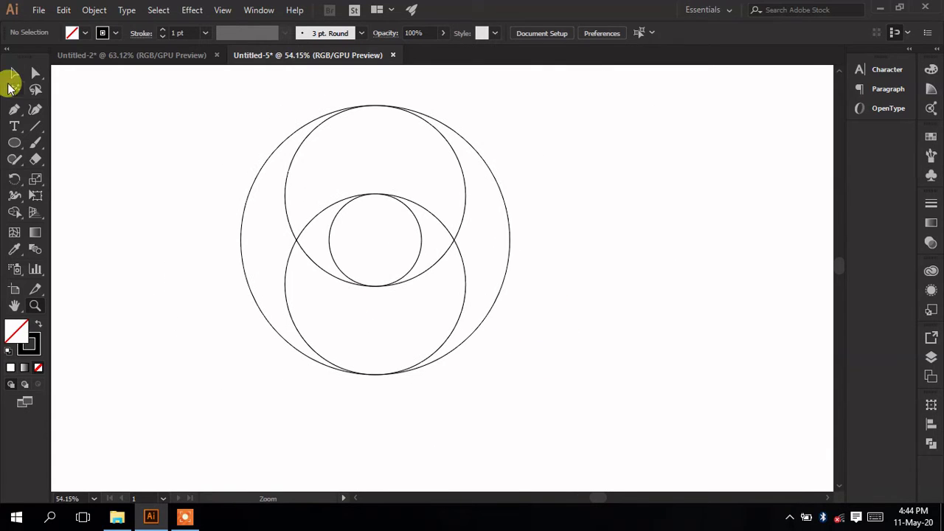
pyautogui.click(12, 77)
pyautogui.press('z')
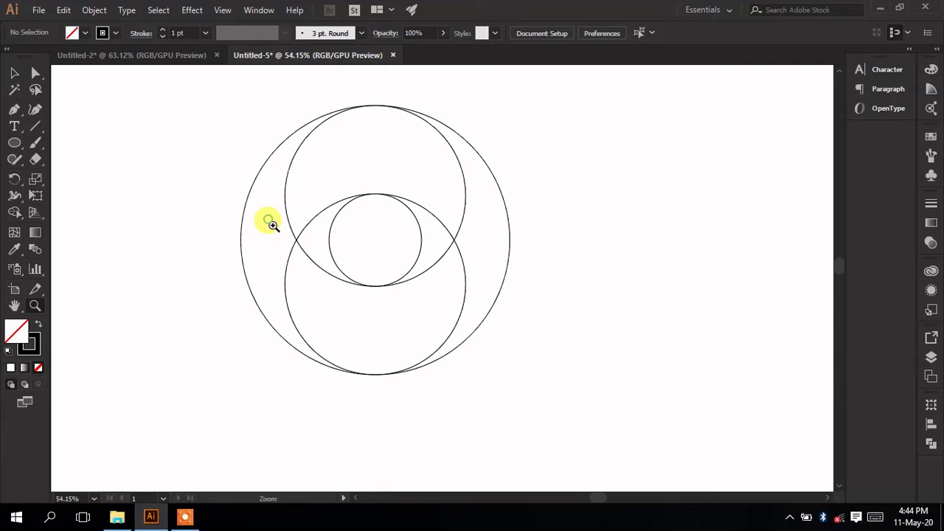
pyautogui.click(272, 225)
pyautogui.moveTo(573, 245); pyautogui.dragTo(583, 278)
pyautogui.click(14, 76)
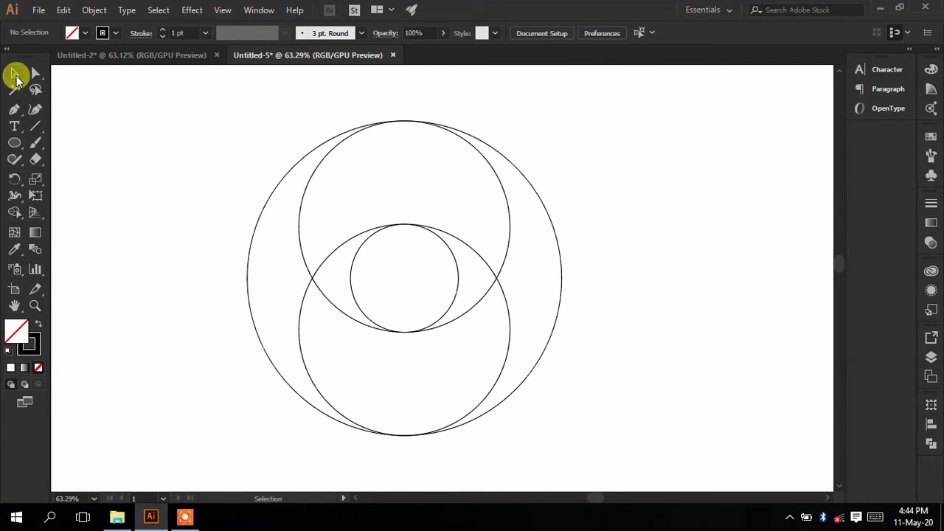
pyautogui.click(508, 310)
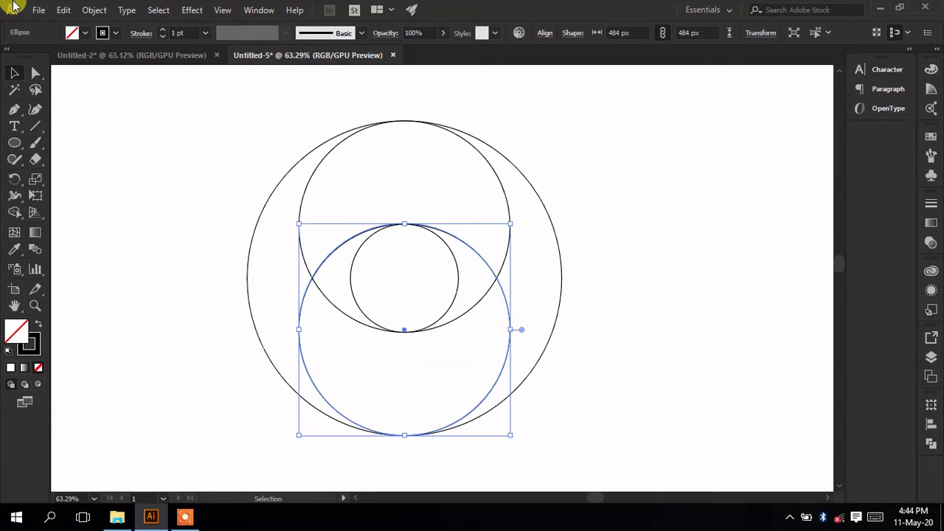
pyautogui.click(63, 10)
pyautogui.click(83, 78)
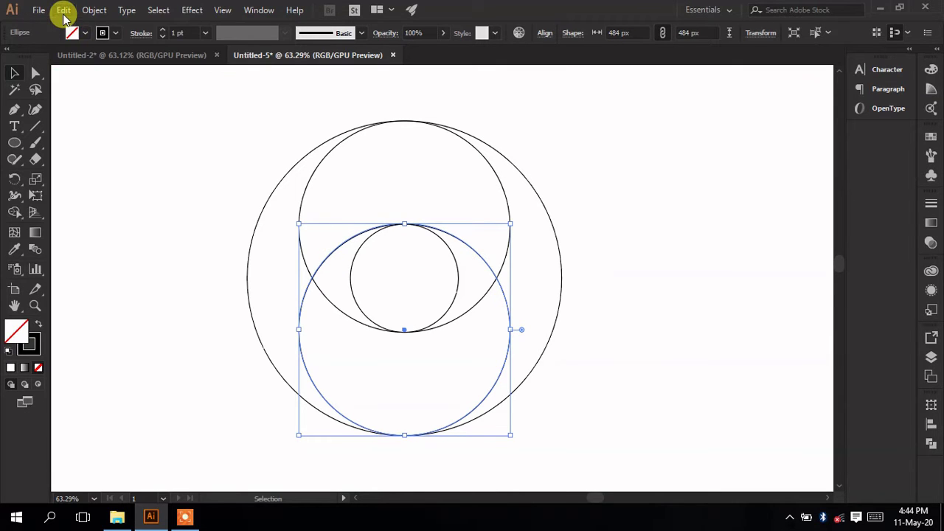
pyautogui.click(64, 10)
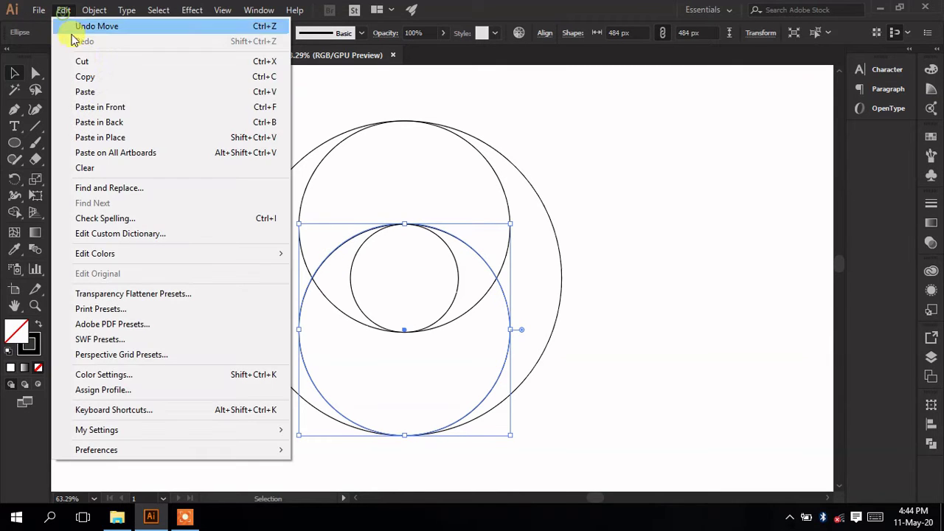
pyautogui.click(103, 140)
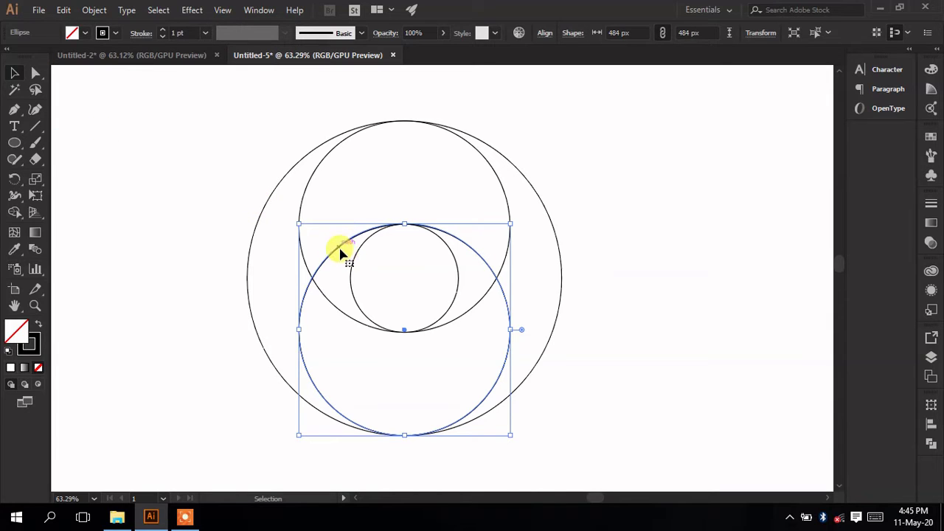
pyautogui.moveTo(339, 253); pyautogui.dragTo(340, 200)
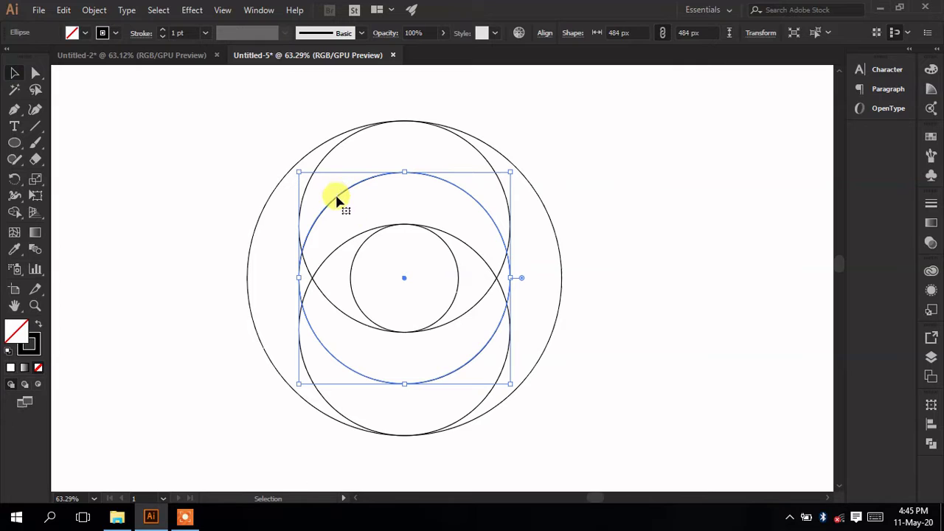
pyautogui.click(615, 257)
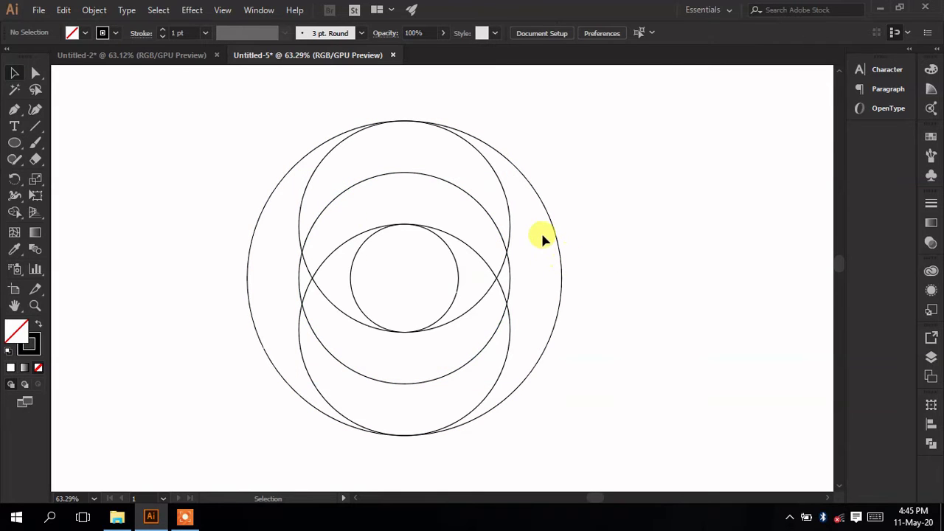
# Move the centred 484 px circle straight left until it touches the large circle's left edge
pyautogui.click(370, 179)
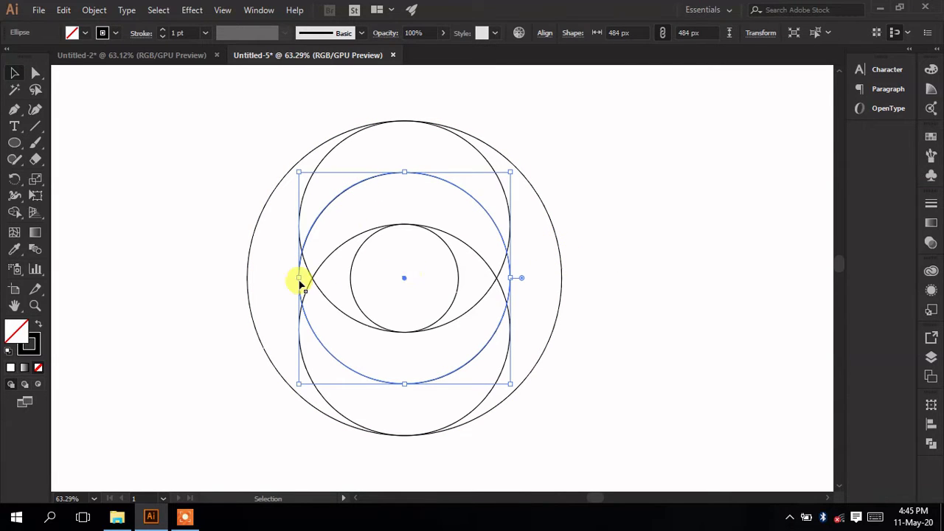
pyautogui.moveTo(324, 209); pyautogui.dragTo(274, 211)
pyautogui.click(213, 287)
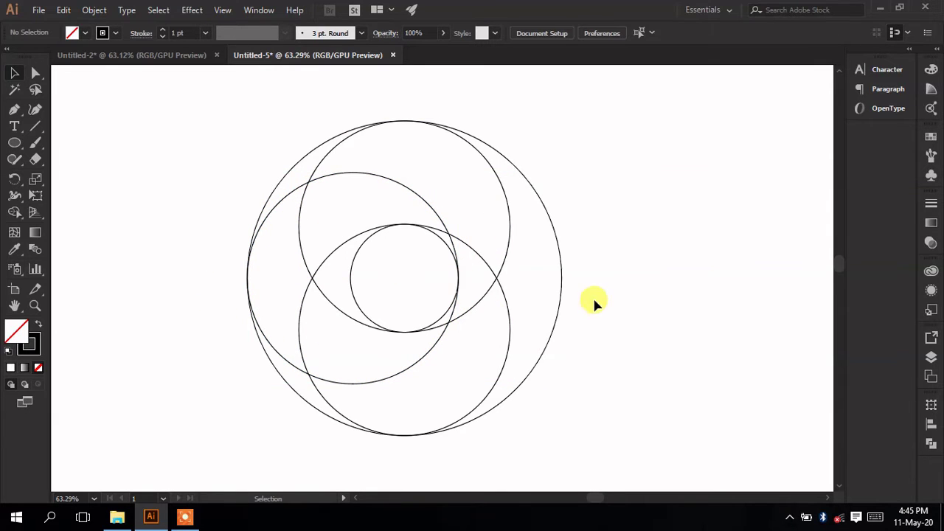
# Duplicate the whole five-circle construction in place and move the copy straight down, just below the original
pyautogui.click(633, 315)
pyautogui.moveTo(603, 434); pyautogui.dragTo(603, 436)
pyautogui.click(657, 364)
pyautogui.press('z')
pyautogui.moveTo(656, 435); pyautogui.dragTo(534, 354)
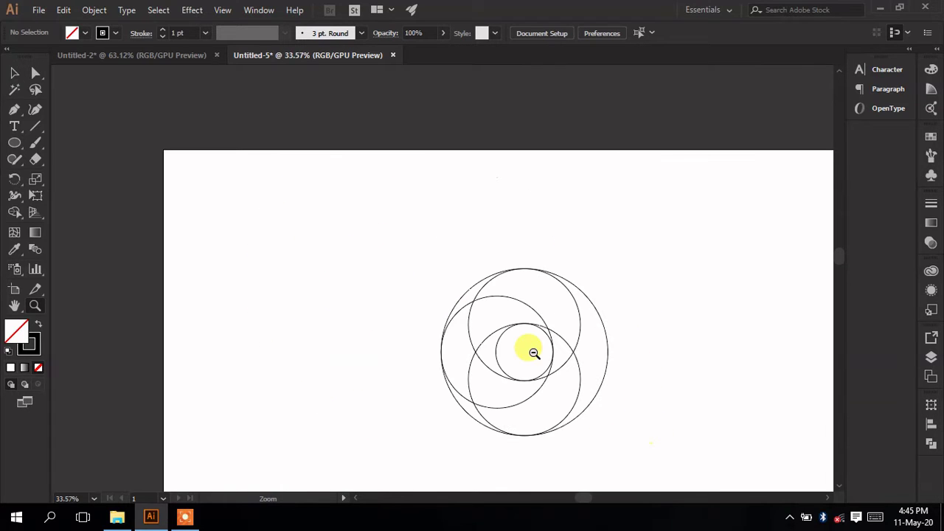
pyautogui.press('space')
pyautogui.moveTo(737, 408); pyautogui.dragTo(591, 247)
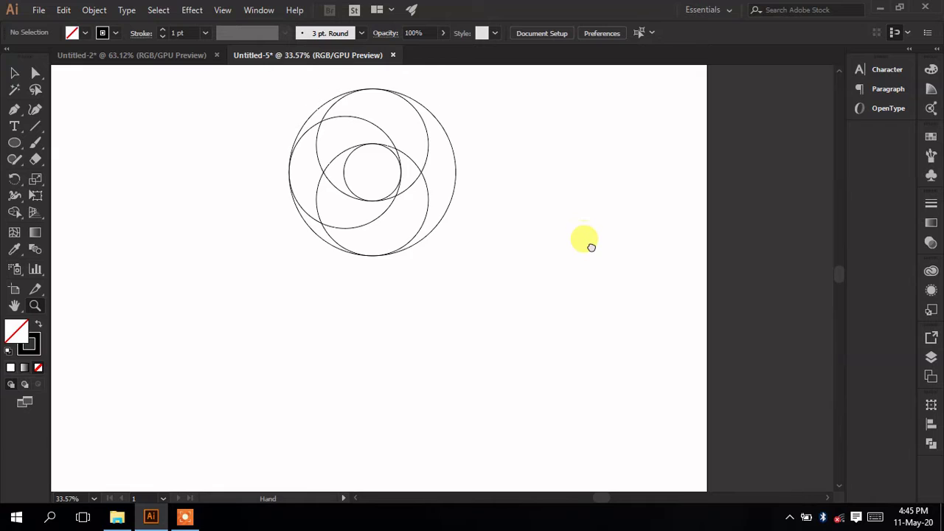
pyautogui.click(15, 74)
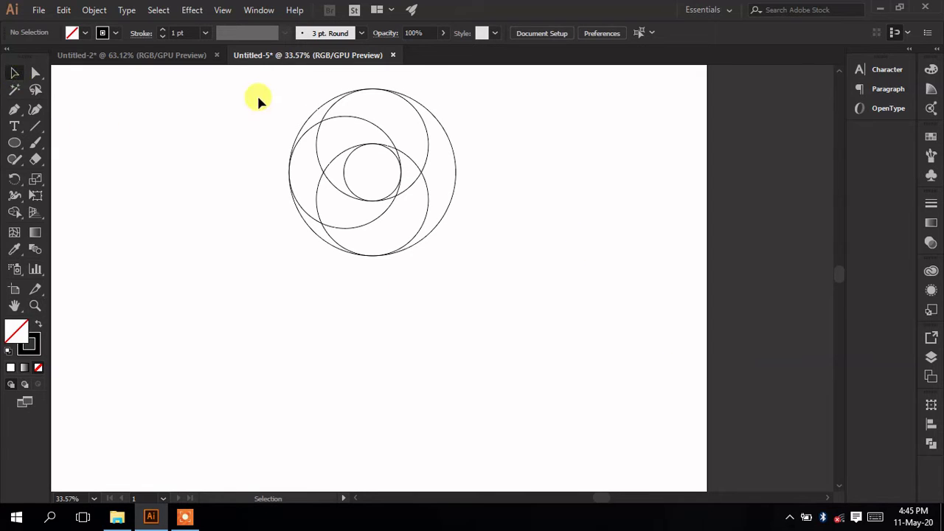
pyautogui.moveTo(257, 89); pyautogui.dragTo(504, 249)
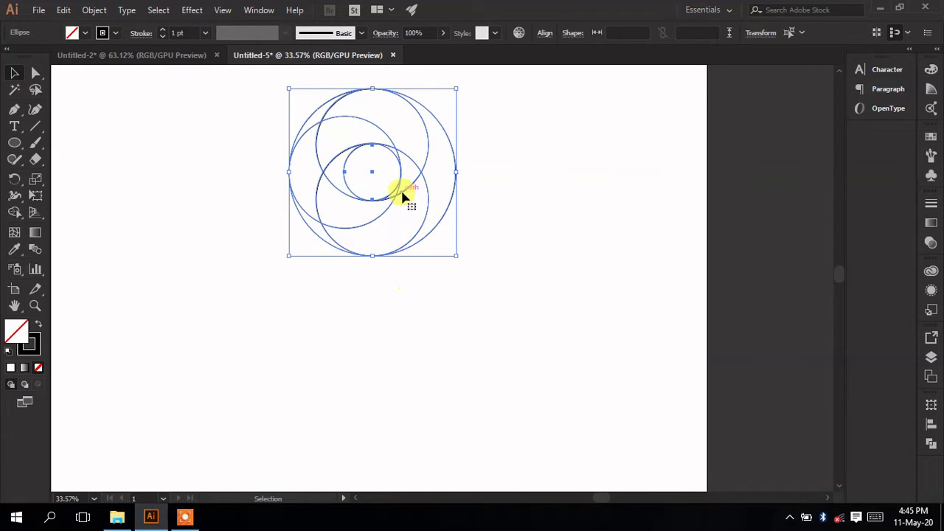
pyautogui.click(65, 10)
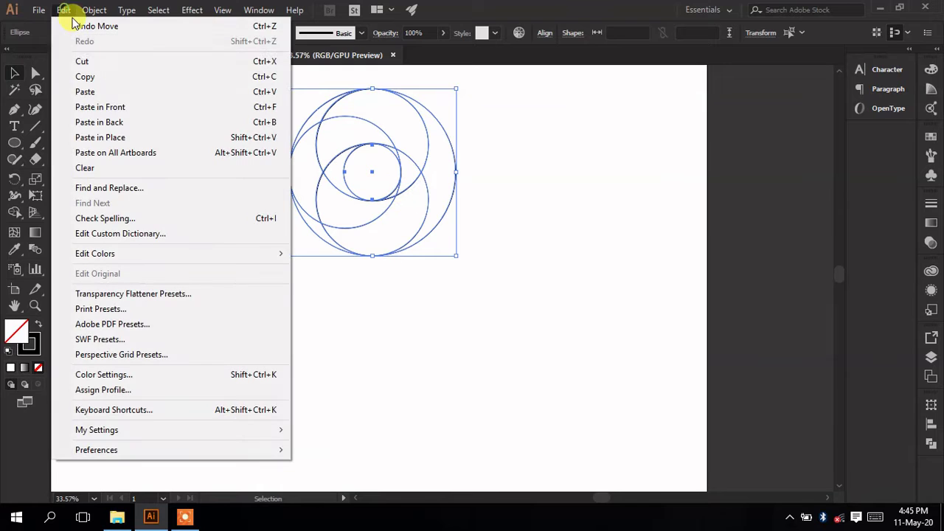
pyautogui.click(88, 76)
pyautogui.click(64, 10)
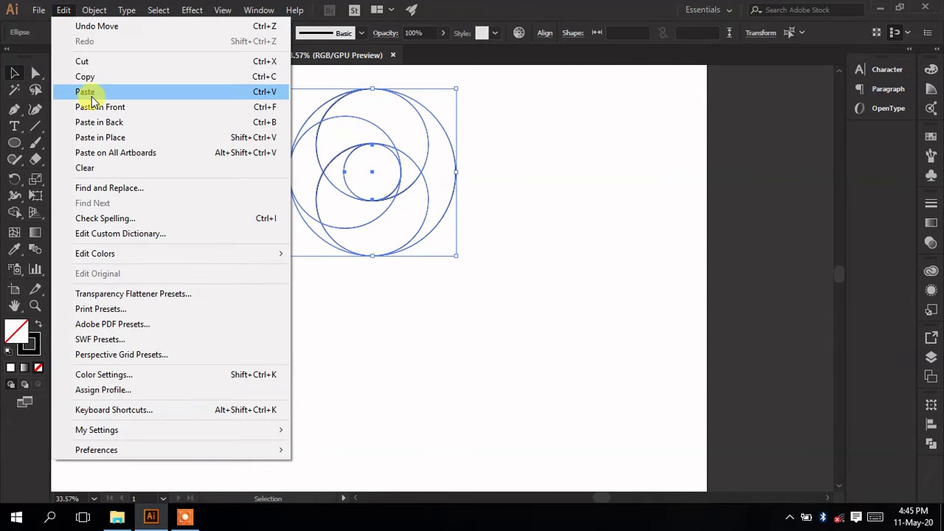
pyautogui.click(99, 137)
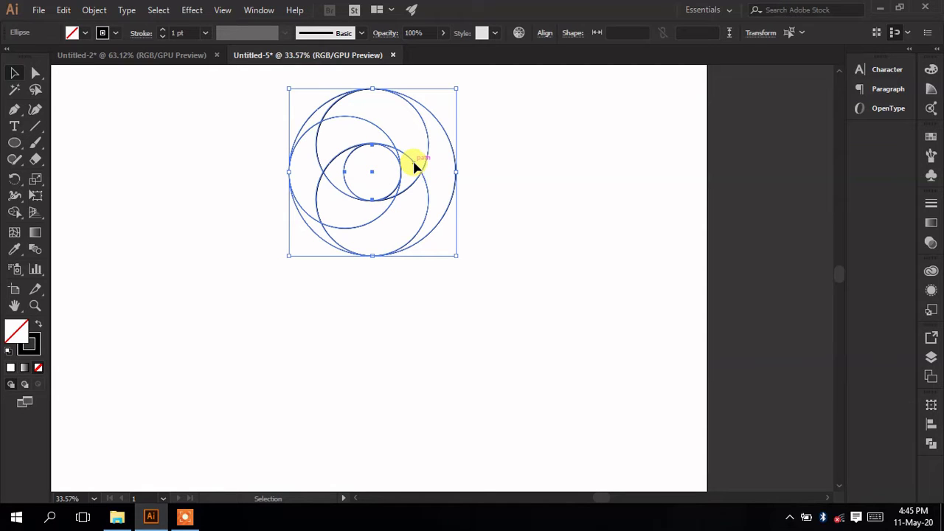
pyautogui.moveTo(415, 168); pyautogui.dragTo(415, 336)
pyautogui.click(579, 329)
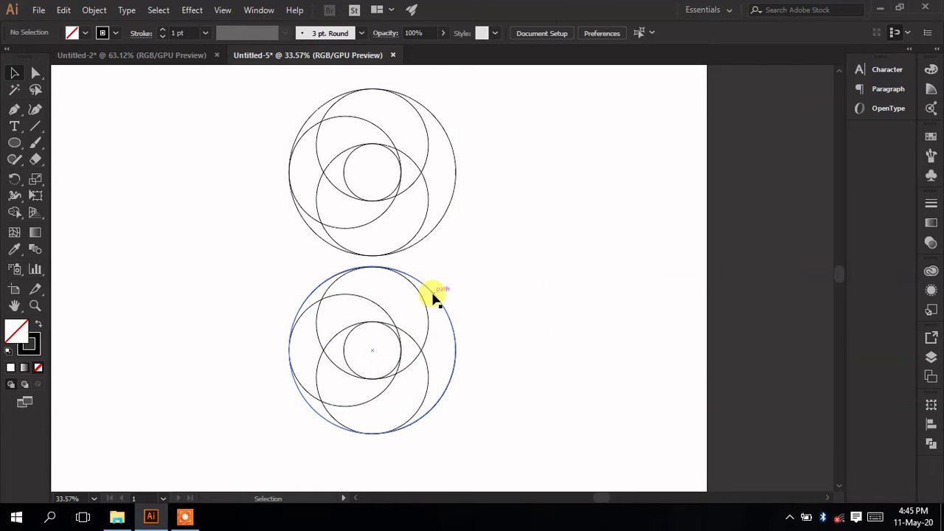
# Rotate the five circles of the lower copy together by 180° so its side circle lies on the right
pyautogui.moveTo(237, 298); pyautogui.dragTo(435, 389)
pyautogui.click(508, 307)
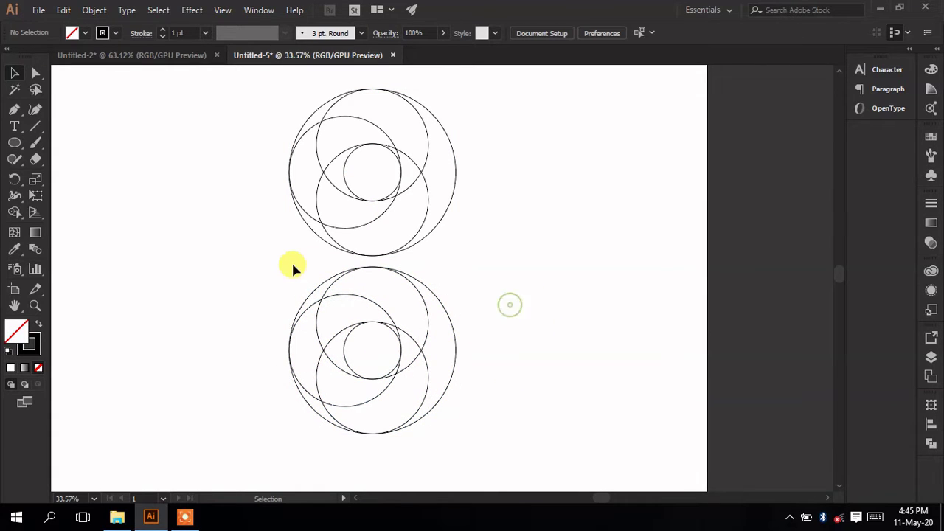
pyautogui.moveTo(283, 253); pyautogui.dragTo(488, 419)
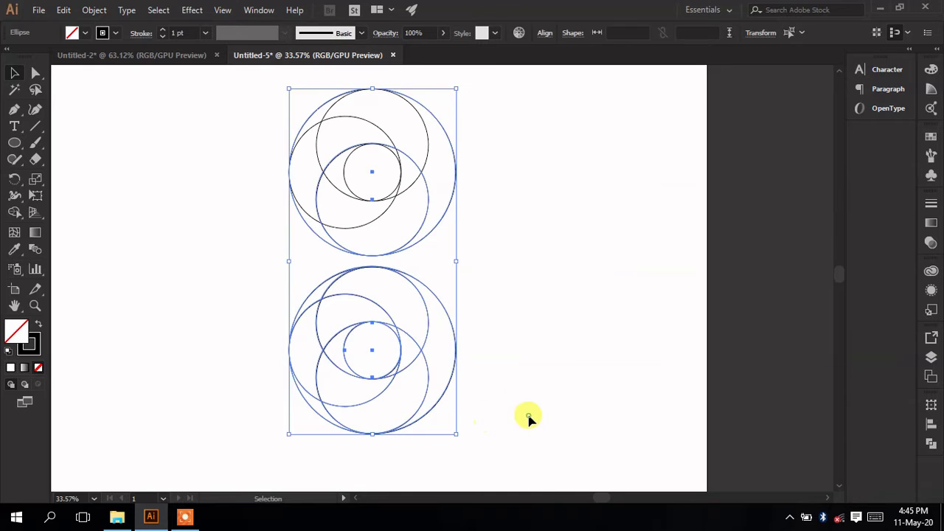
pyautogui.click(529, 416)
pyautogui.moveTo(222, 302); pyautogui.dragTo(226, 257)
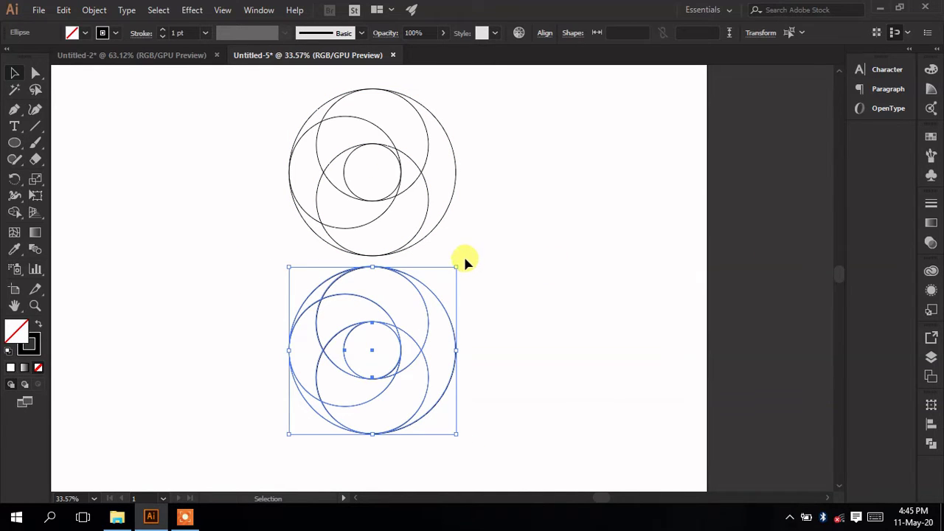
pyautogui.moveTo(461, 266); pyautogui.dragTo(300, 399)
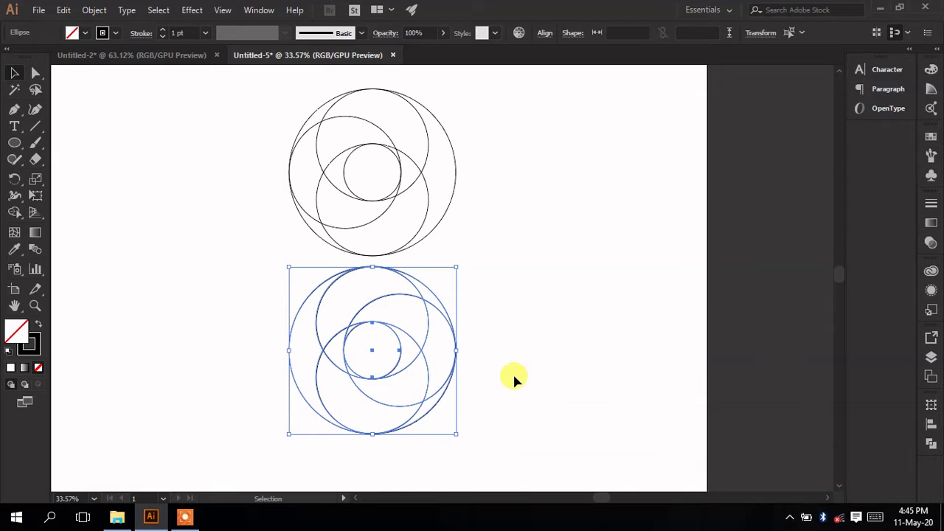
pyautogui.click(544, 289)
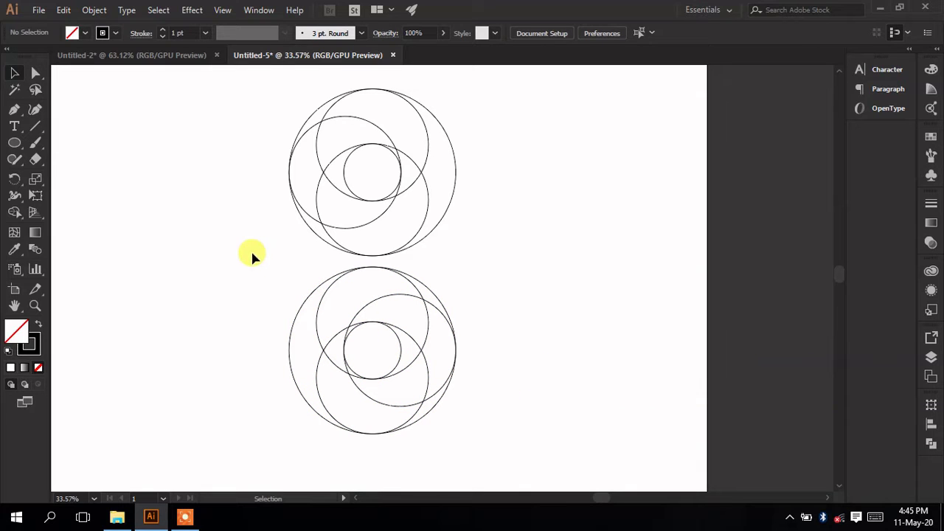
# Move the lower five-circle set straight up until its small circle's top touches the lowest point of the upper large circle
pyautogui.moveTo(252, 254); pyautogui.dragTo(440, 391)
pyautogui.moveTo(460, 423); pyautogui.dragTo(229, 305)
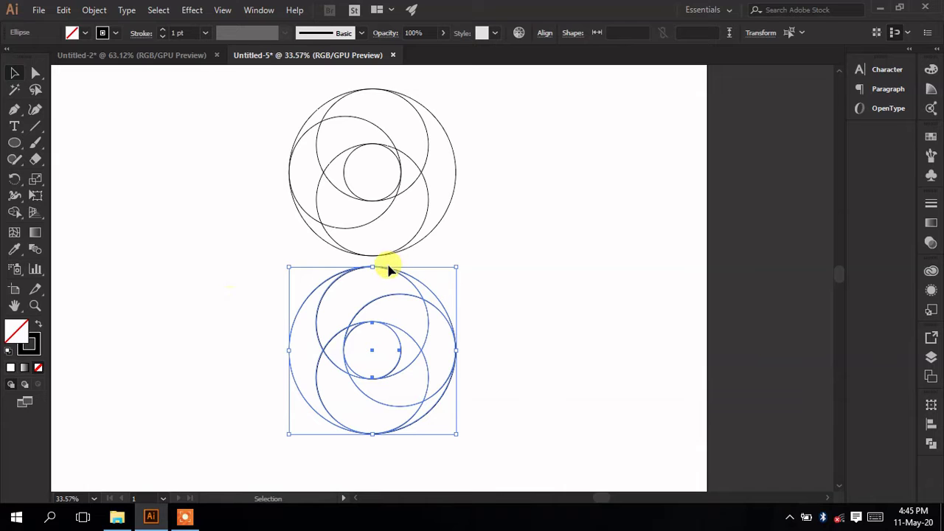
pyautogui.moveTo(389, 273); pyautogui.dragTo(392, 205)
pyautogui.click(544, 274)
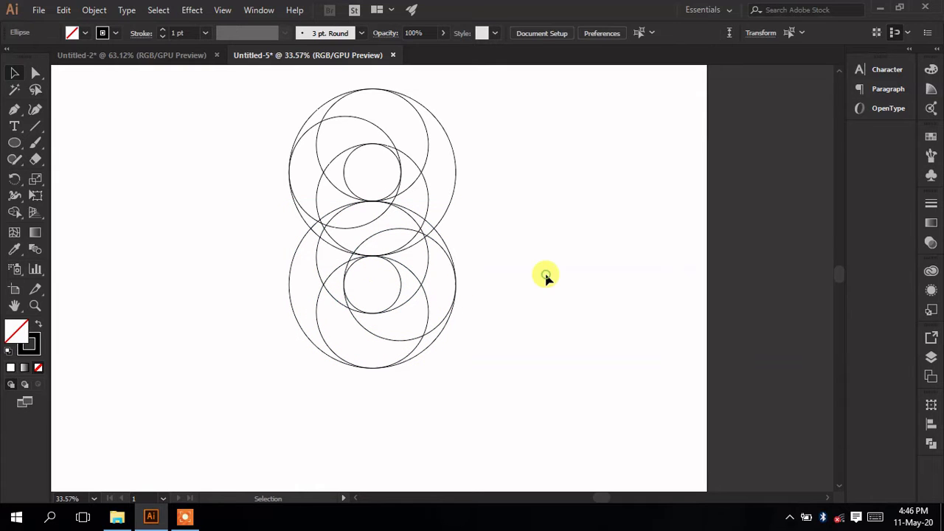
# Examine up close, in preview and outline view, where the upper large circle meets the lower small circle
pyautogui.press('z')
pyautogui.click(394, 257)
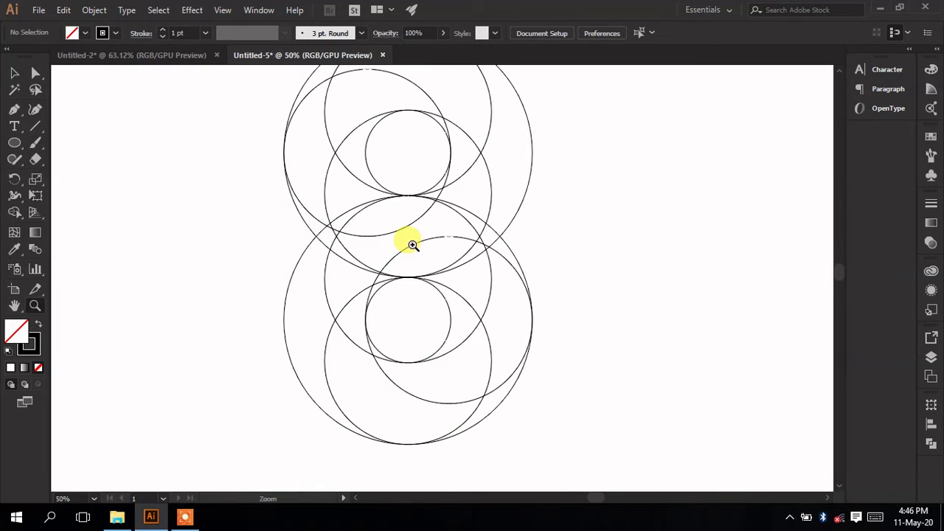
pyautogui.click(425, 277)
pyautogui.click(423, 287)
pyautogui.click(424, 287)
pyautogui.moveTo(381, 234); pyautogui.dragTo(685, 325)
pyautogui.press('space')
pyautogui.moveTo(688, 323); pyautogui.dragTo(475, 326)
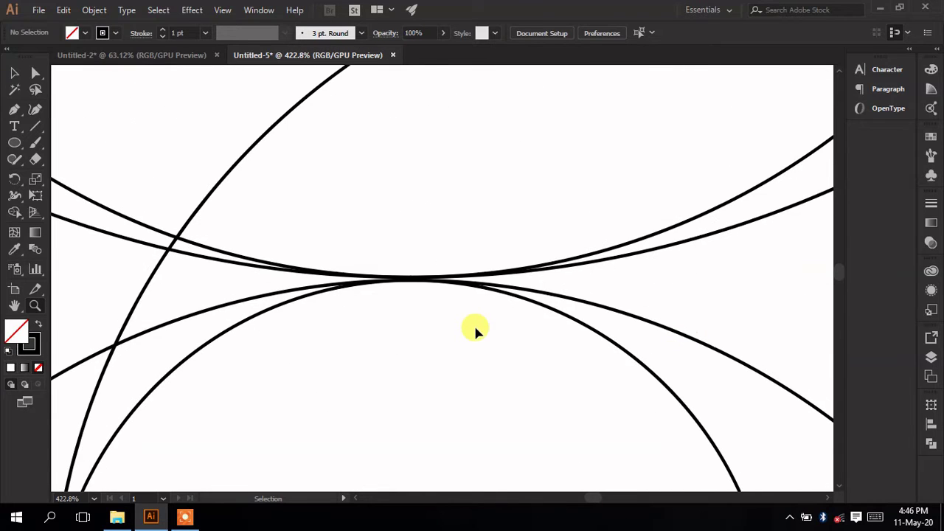
pyautogui.hotkey('ctrl', 'y')
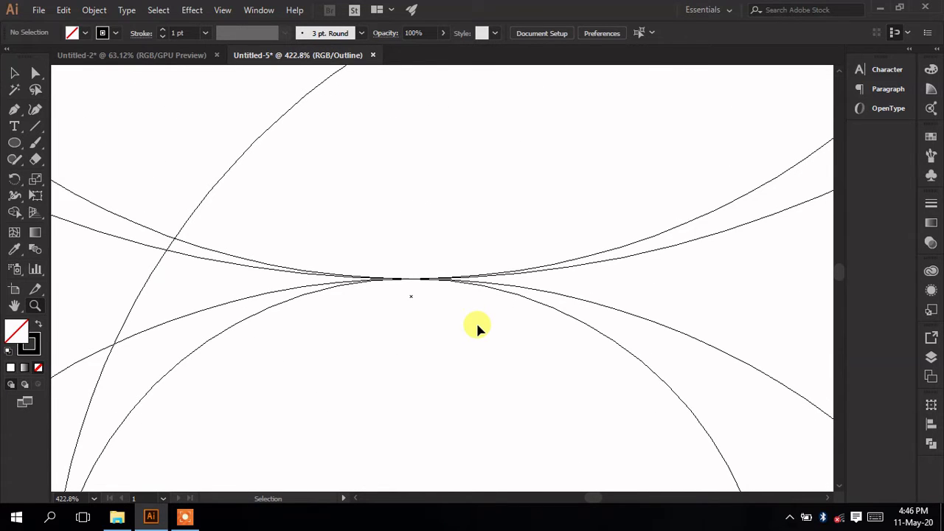
pyautogui.hotkey('ctrl', 'y')
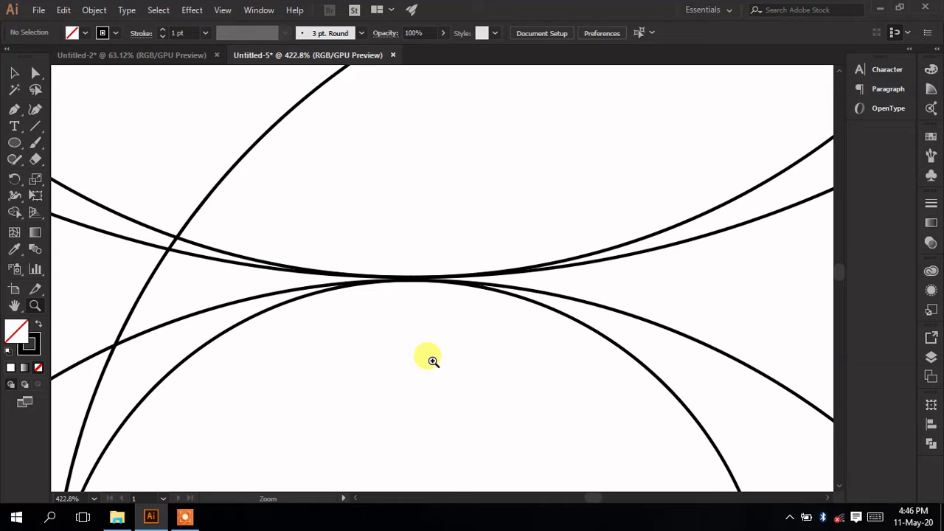
pyautogui.keyDown('alt'); pyautogui.click(541, 383); pyautogui.keyUp('alt')
pyautogui.moveTo(639, 382); pyautogui.dragTo(450, 355)
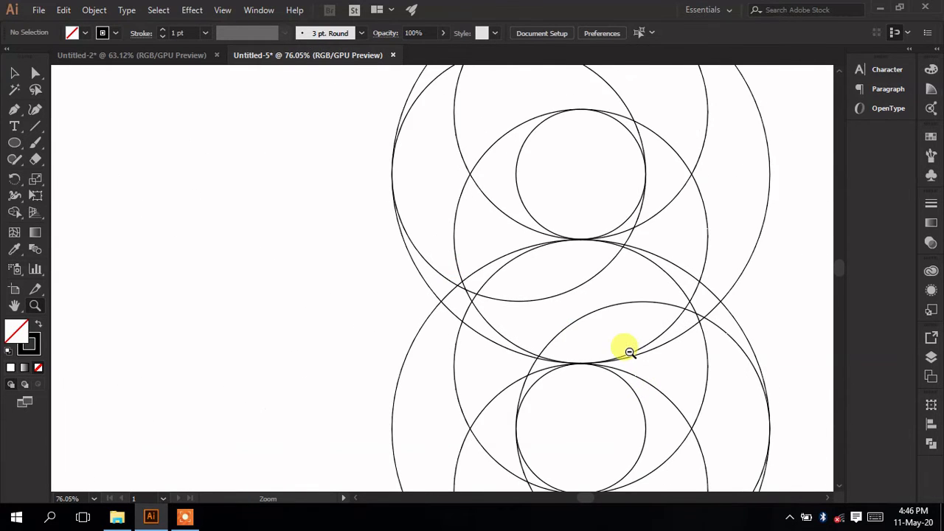
pyautogui.moveTo(630, 354); pyautogui.dragTo(517, 298)
pyautogui.press('space')
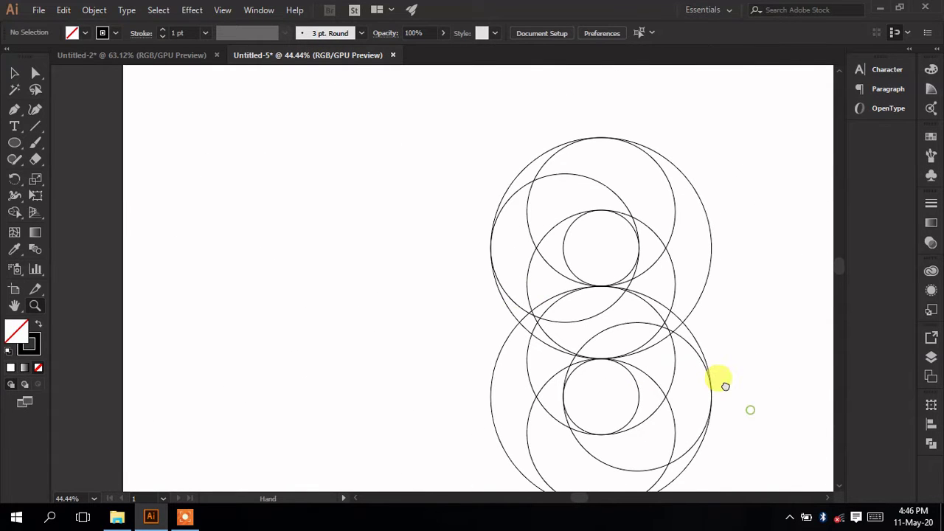
pyautogui.moveTo(727, 386); pyautogui.dragTo(555, 365)
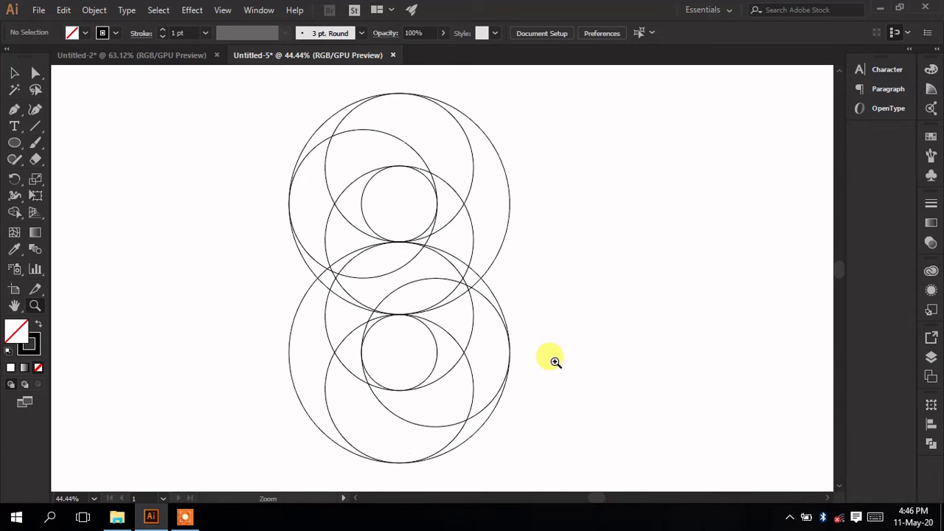
pyautogui.click(14, 74)
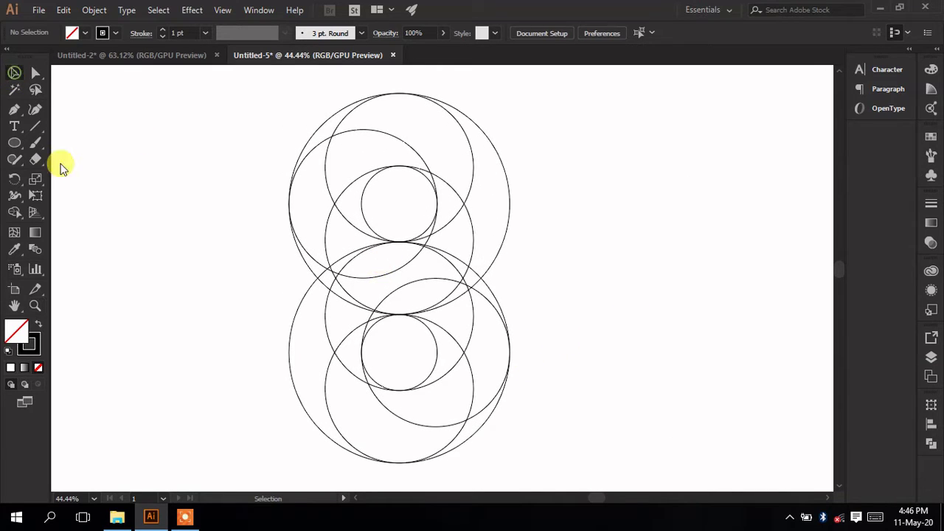
# Select the whole figure-eight construction and unite the regions inside each of the two small circles with Shape Builder
pyautogui.moveTo(209, 101); pyautogui.dragTo(540, 460)
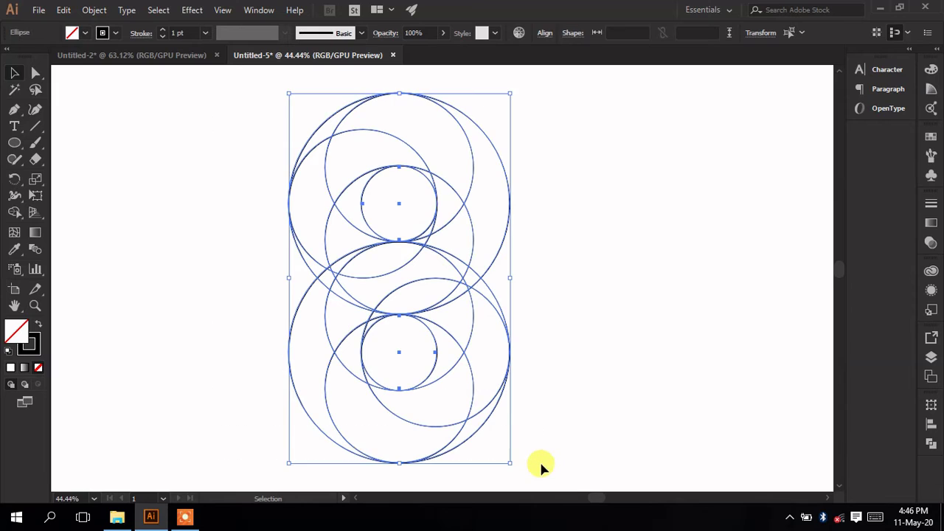
pyautogui.click(15, 214)
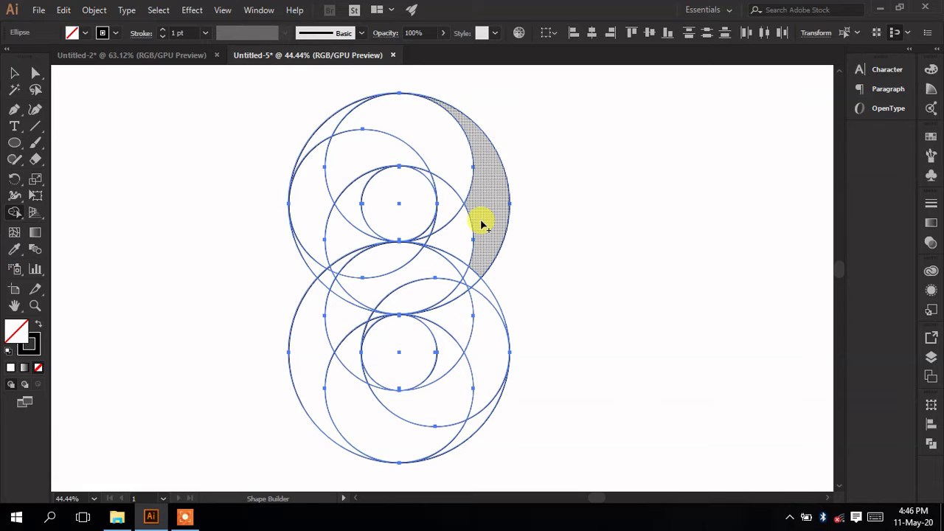
pyautogui.click(411, 205)
pyautogui.click(424, 357)
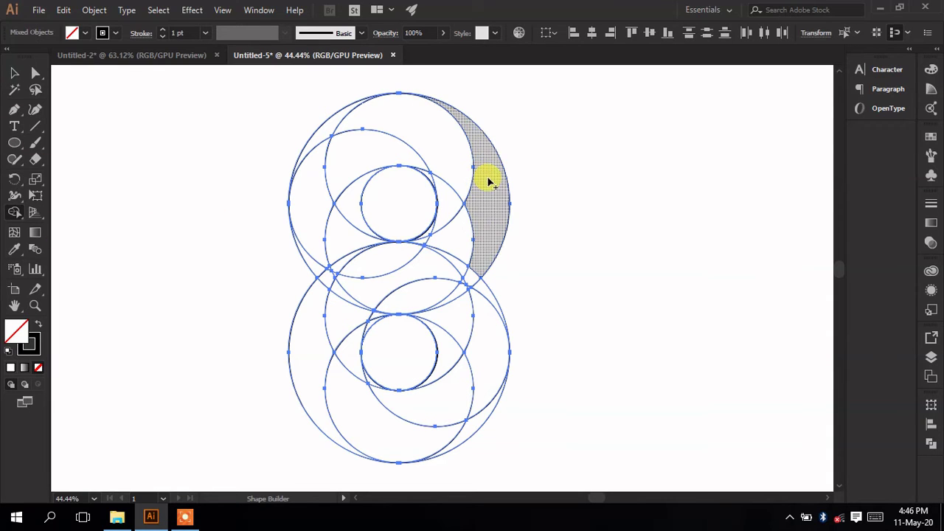
# Merge the regions from the upper loop's right crescent to the lower loop's left crescent into one S-shaped band, including its upper-left edge sliver
pyautogui.moveTo(489, 183)
pyautogui.mouseDown()
pyautogui.moveTo(461, 247)
pyautogui.moveTo(390, 257)
pyautogui.moveTo(416, 295)
pyautogui.moveTo(474, 279)
pyautogui.mouseUp()
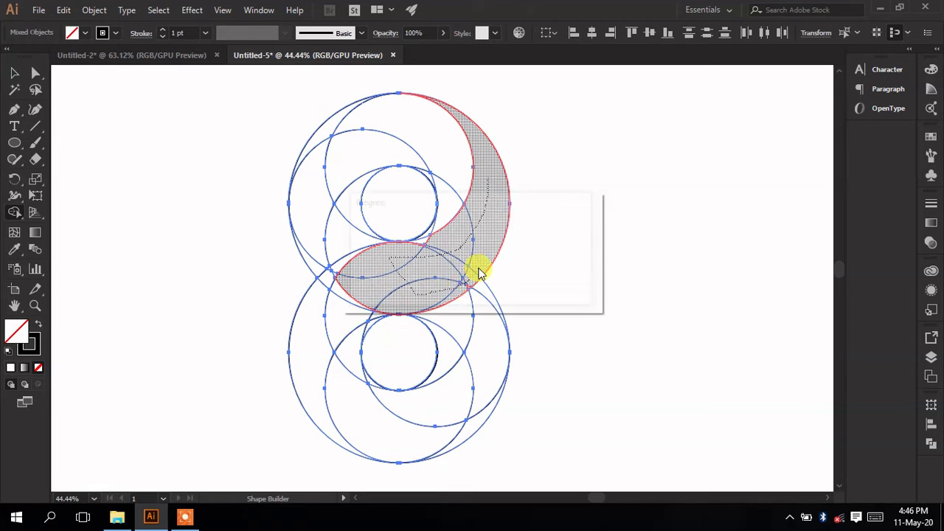
pyautogui.moveTo(351, 292)
pyautogui.mouseDown()
pyautogui.moveTo(313, 346)
pyautogui.moveTo(352, 305)
pyautogui.moveTo(346, 284)
pyautogui.moveTo(332, 280)
pyautogui.moveTo(330, 291)
pyautogui.mouseUp()
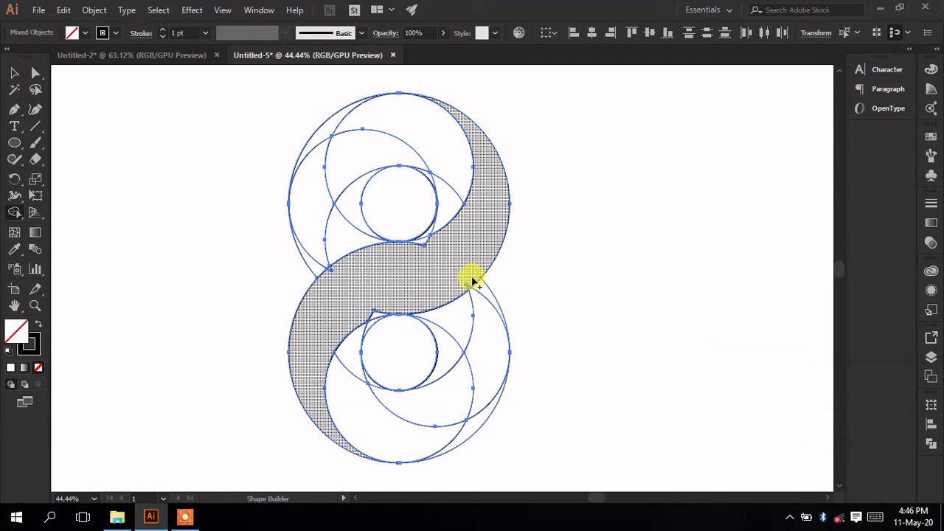
pyautogui.press('z')
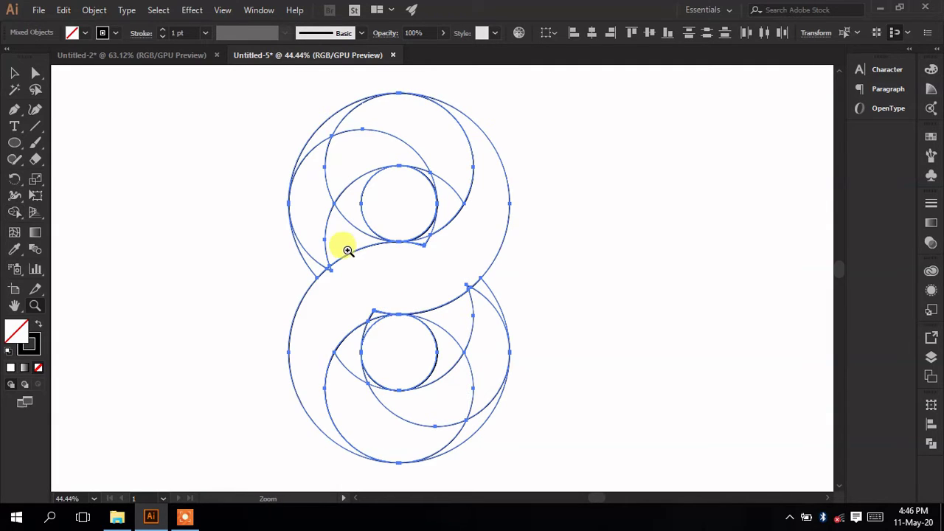
pyautogui.click(337, 267)
pyautogui.moveTo(393, 246); pyautogui.dragTo(367, 316)
pyautogui.moveTo(167, 222); pyautogui.dragTo(252, 167)
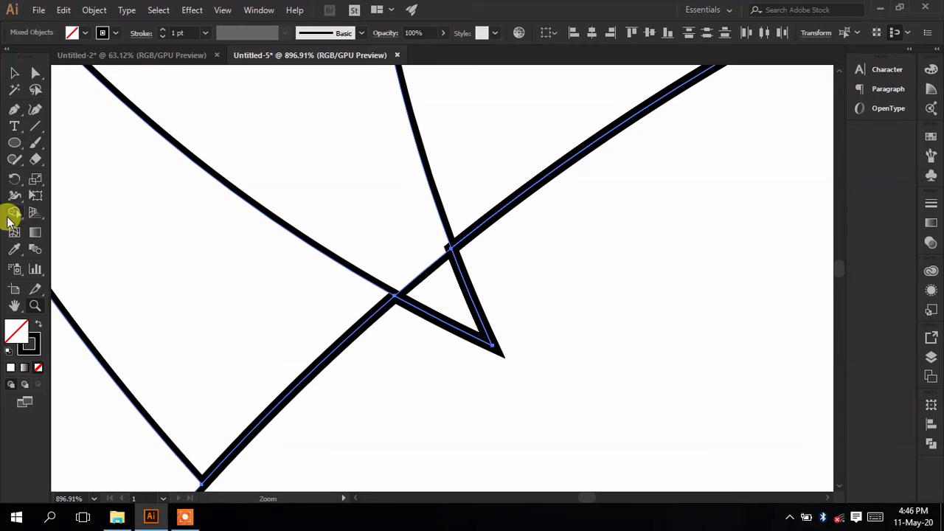
pyautogui.click(14, 212)
pyautogui.moveTo(521, 269); pyautogui.dragTo(381, 367)
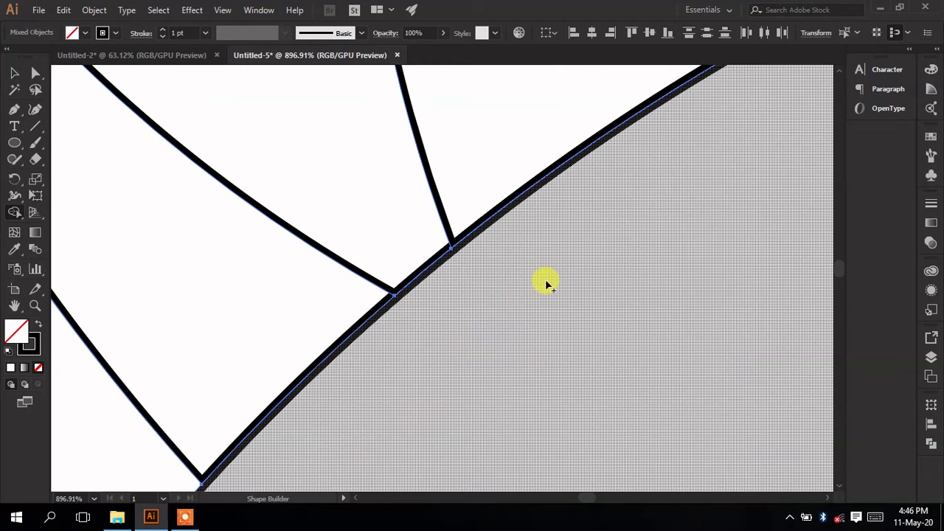
# Merge the leftover slivers along the S-shaped band's edges, beside both small circles and at its lower-right junction, into the band
pyautogui.hotkey('ctrl', 'space')
pyautogui.moveTo(670, 310); pyautogui.dragTo(310, 266)
pyautogui.moveTo(649, 371); pyautogui.dragTo(560, 331)
pyautogui.moveTo(730, 342); pyautogui.dragTo(346, 287)
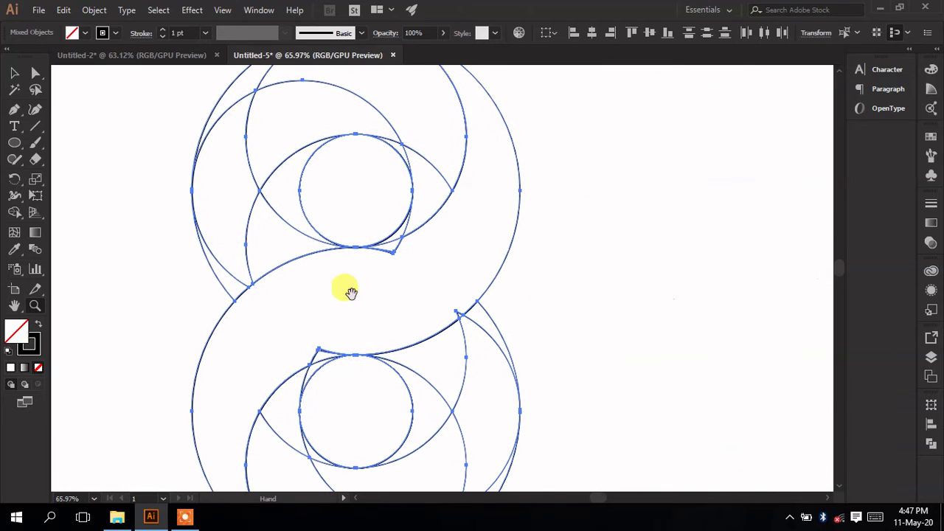
pyautogui.moveTo(307, 359); pyautogui.dragTo(503, 423)
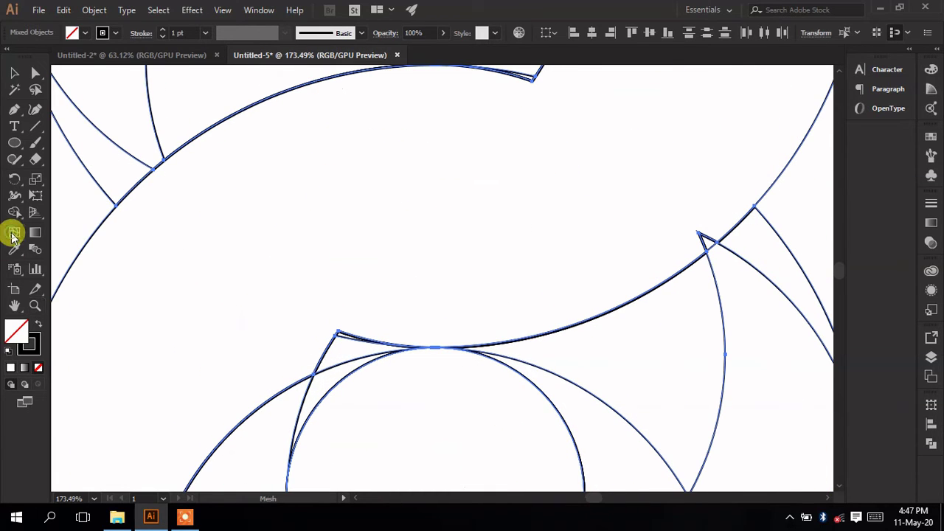
pyautogui.click(15, 214)
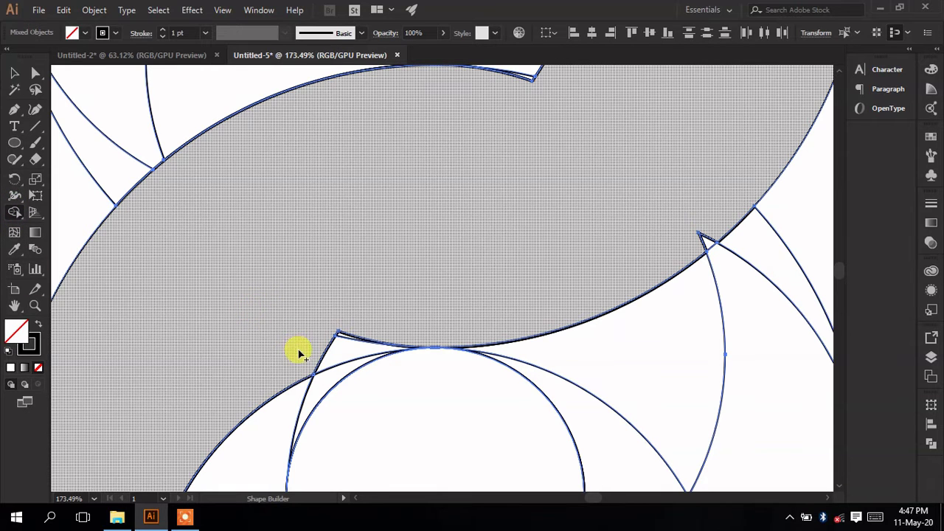
pyautogui.moveTo(299, 349)
pyautogui.mouseDown()
pyautogui.moveTo(359, 354)
pyautogui.moveTo(386, 337)
pyautogui.mouseUp()
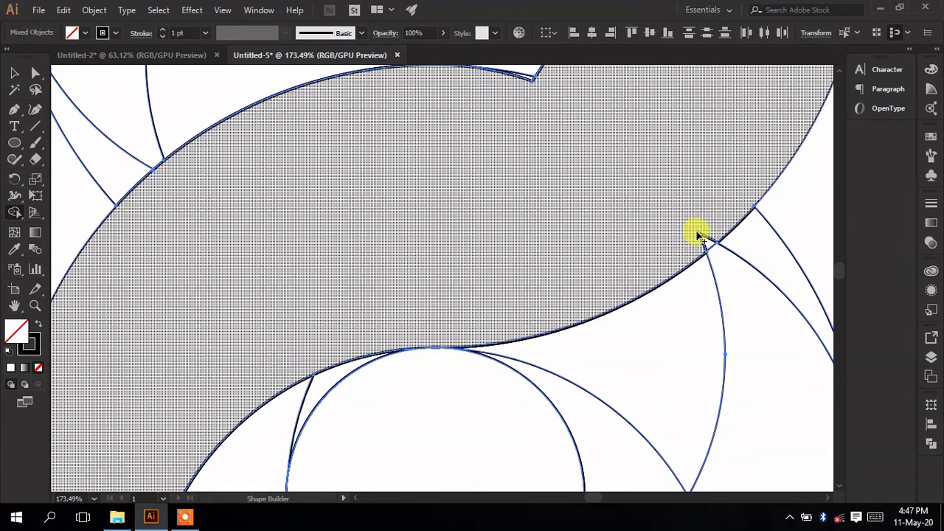
pyautogui.moveTo(721, 226); pyautogui.dragTo(695, 256)
pyautogui.moveTo(670, 163); pyautogui.dragTo(548, 321)
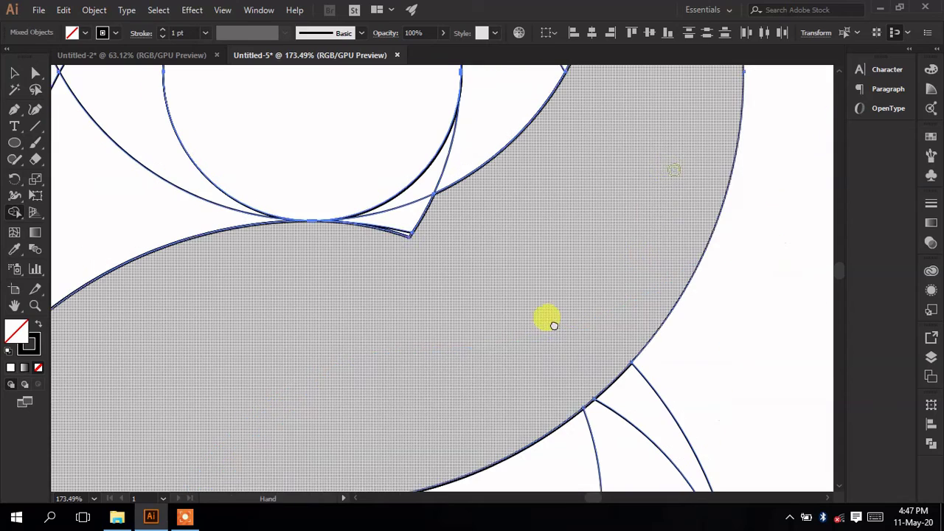
pyautogui.moveTo(446, 208); pyautogui.dragTo(364, 255)
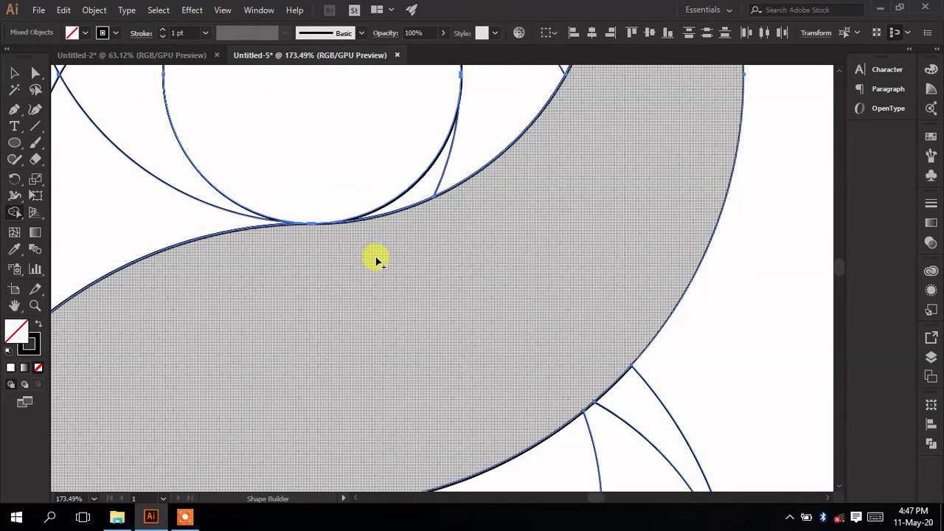
# Merge the regions left of the upper small circle and right of the lower small circle into one crescent each
pyautogui.press('z')
pyautogui.moveTo(495, 367); pyautogui.dragTo(480, 285)
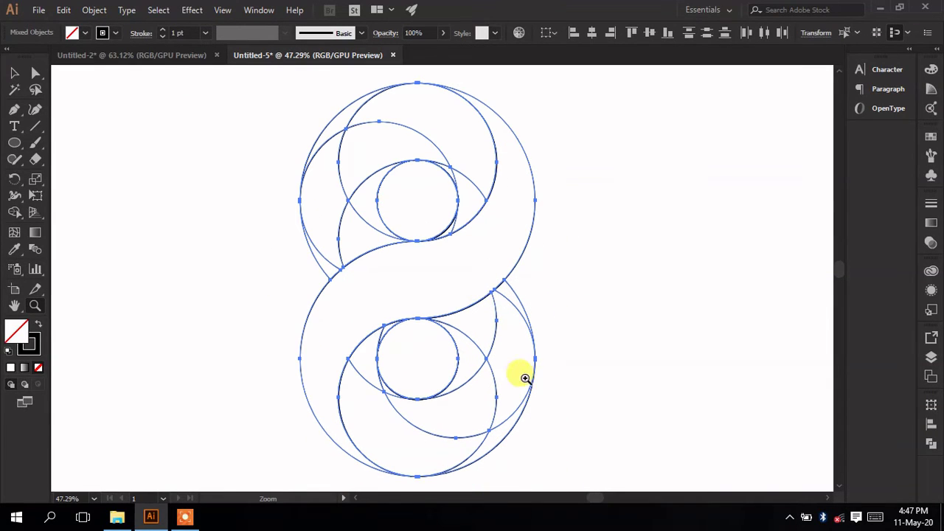
pyautogui.click(11, 74)
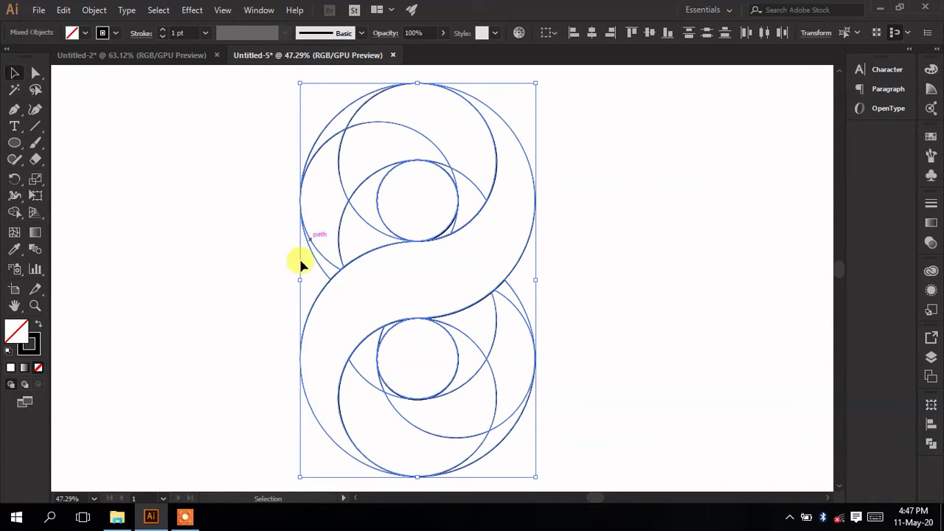
pyautogui.click(15, 212)
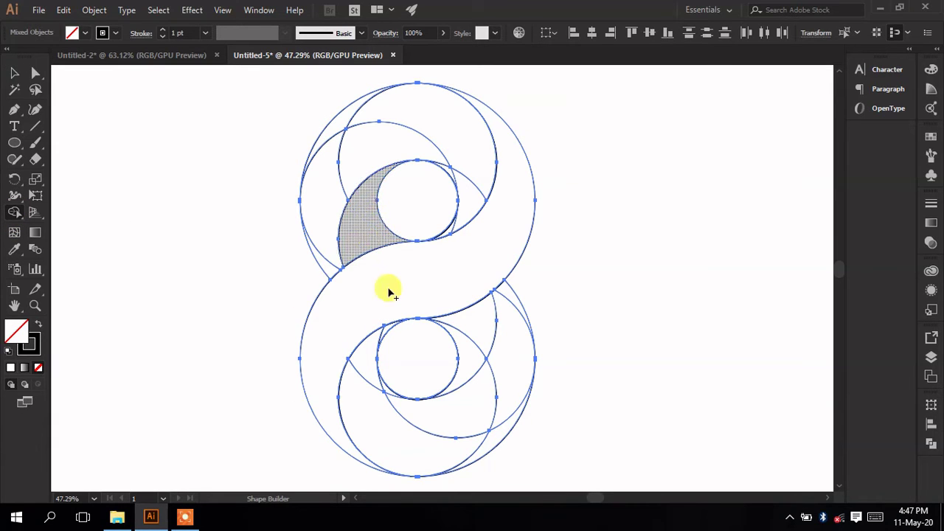
pyautogui.moveTo(479, 340); pyautogui.dragTo(470, 352)
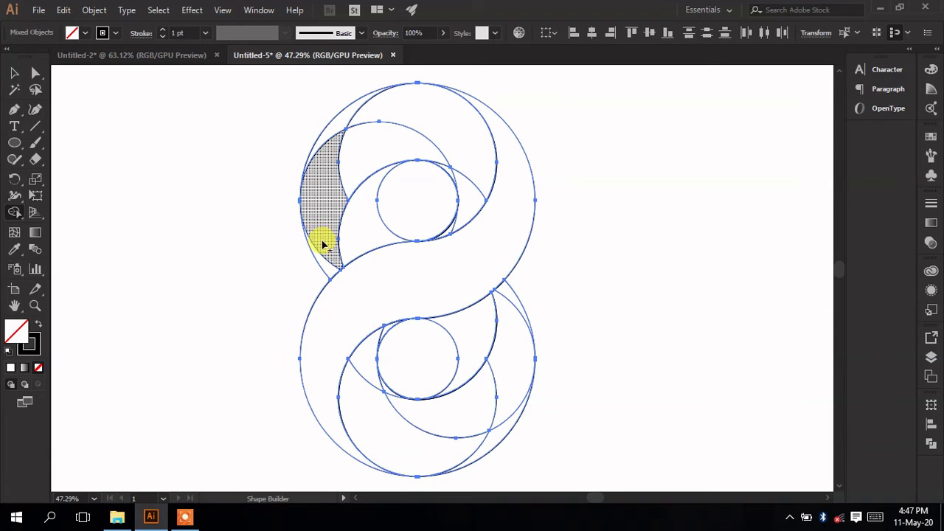
pyautogui.moveTo(332, 272); pyautogui.dragTo(328, 241)
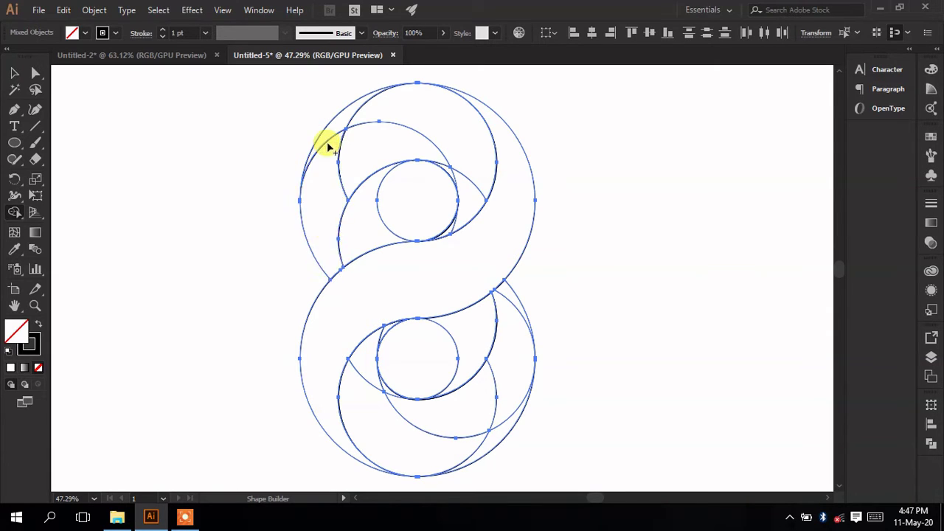
pyautogui.moveTo(329, 147); pyautogui.dragTo(329, 138)
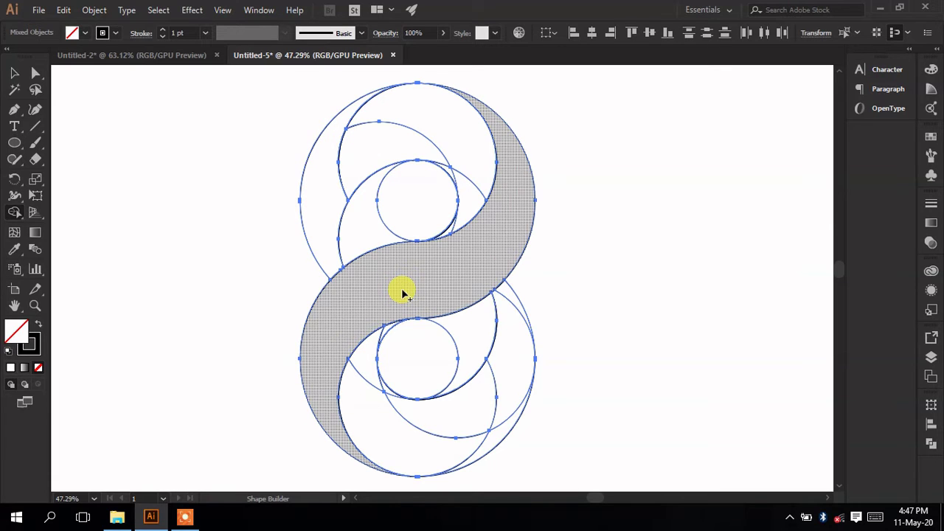
pyautogui.hotkey('ctrl', 'z')
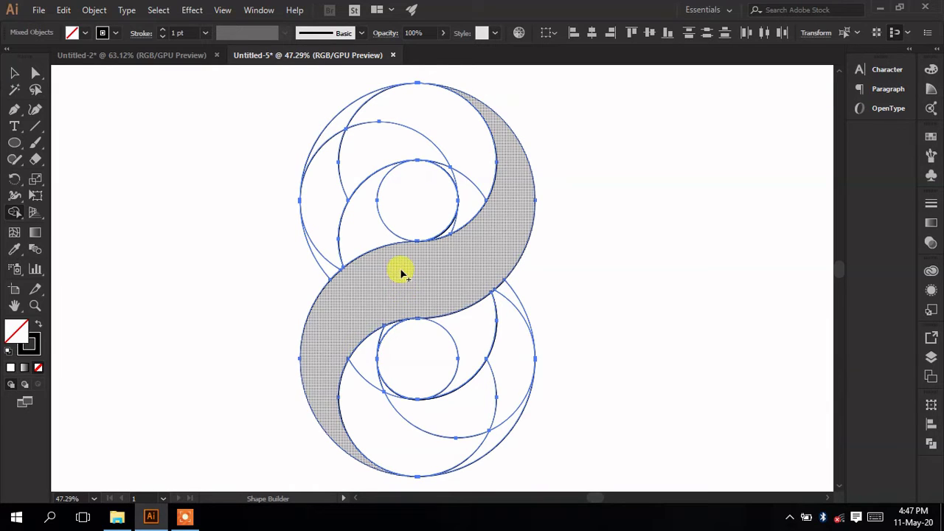
# Merge the upper loop's remaining slivers and neighbouring regions into two nested curved bands that wrap around its small circle
pyautogui.moveTo(327, 269); pyautogui.dragTo(327, 242)
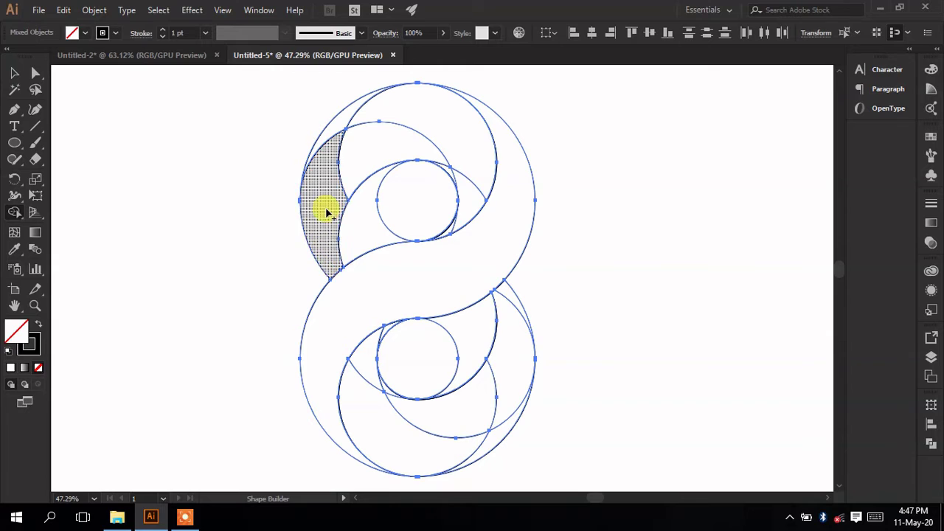
pyautogui.moveTo(326, 199); pyautogui.dragTo(359, 162)
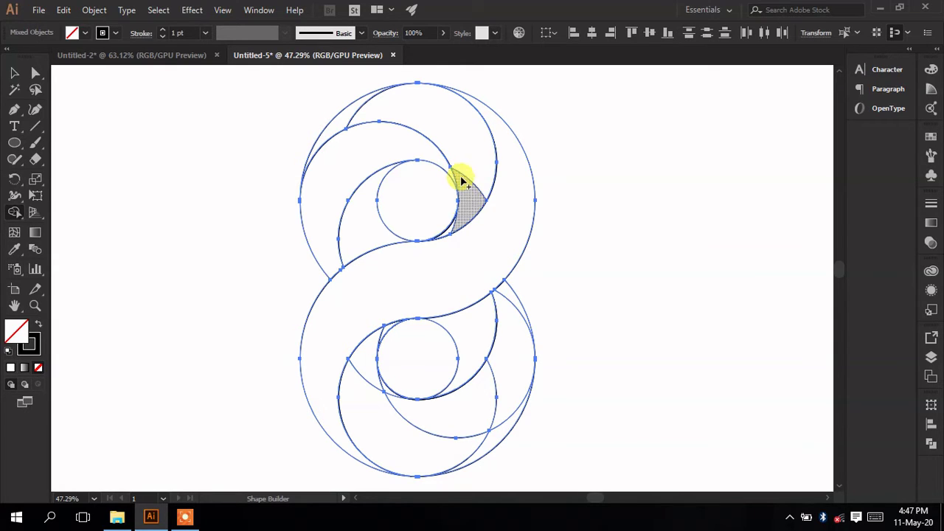
pyautogui.moveTo(469, 175); pyautogui.dragTo(467, 196)
pyautogui.moveTo(371, 109); pyautogui.dragTo(344, 109)
# Merge the lower loop's remaining slivers and neighbouring regions into matching curved bands around its small circle, and deselect the artwork
pyautogui.scroll(-2, 516, 299)
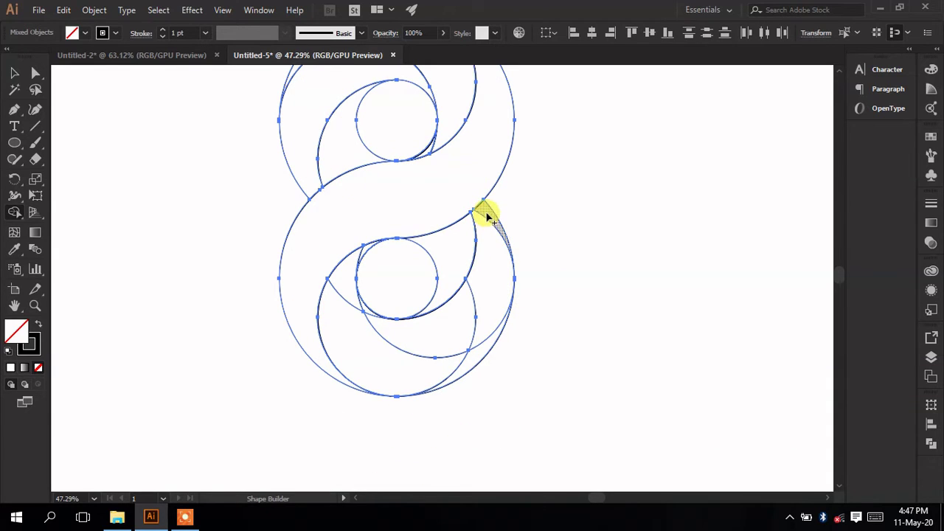
pyautogui.moveTo(487, 217)
pyautogui.mouseDown()
pyautogui.moveTo(485, 301)
pyautogui.moveTo(472, 310)
pyautogui.mouseUp()
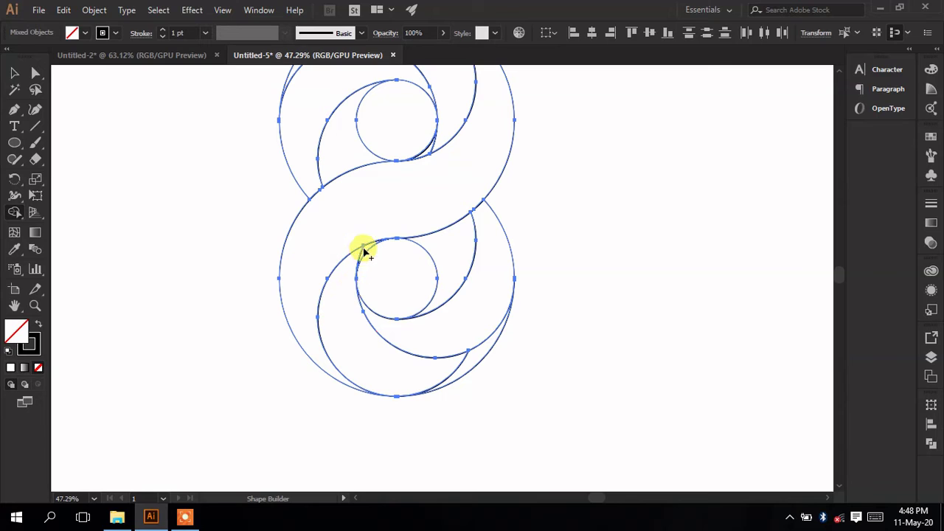
pyautogui.moveTo(365, 250); pyautogui.dragTo(354, 267)
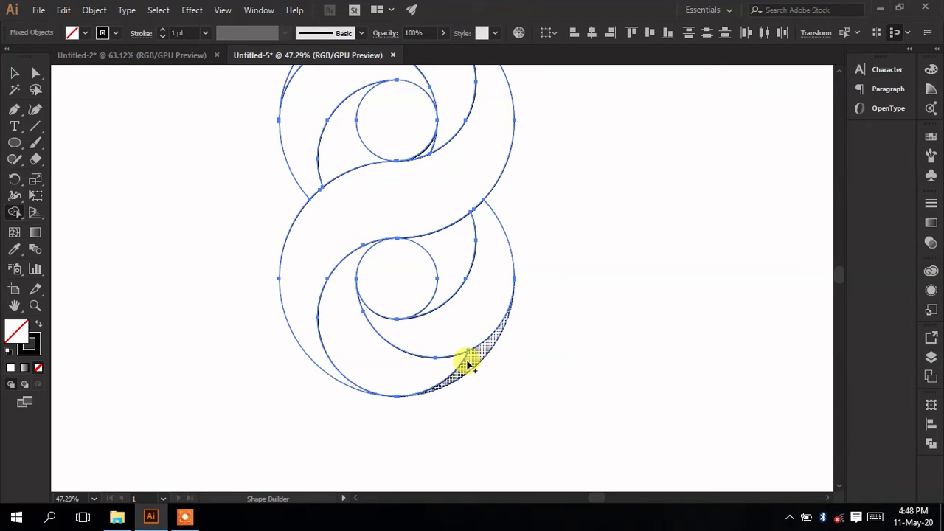
pyautogui.moveTo(471, 363)
pyautogui.mouseDown()
pyautogui.moveTo(454, 362)
pyautogui.moveTo(415, 406)
pyautogui.mouseUp()
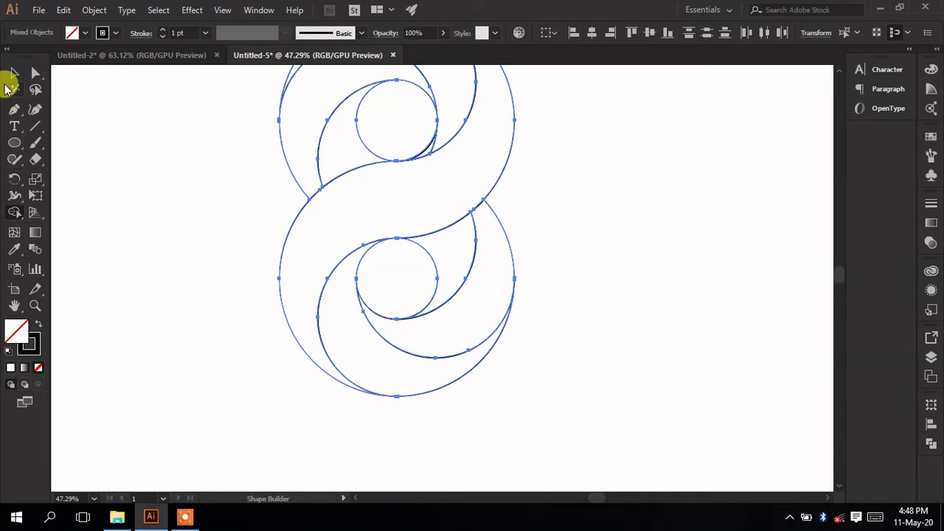
pyautogui.click(14, 74)
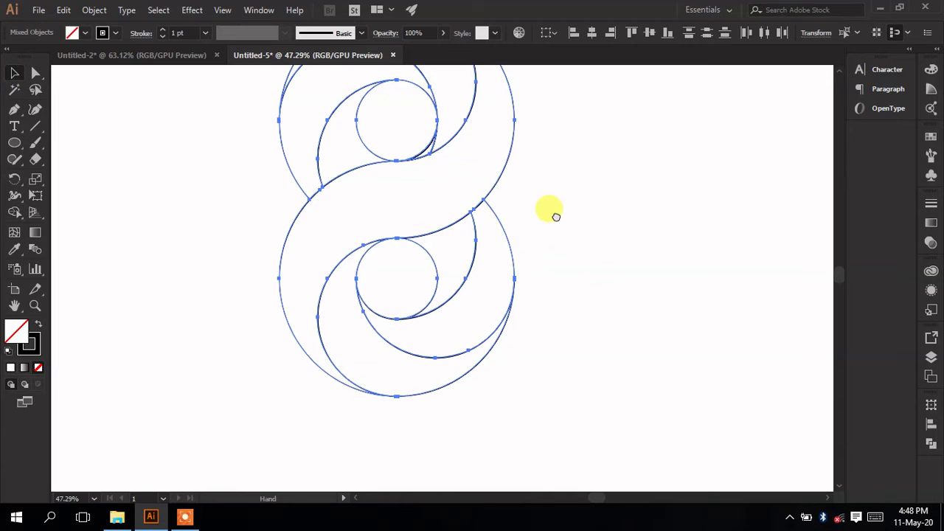
pyautogui.moveTo(553, 211); pyautogui.dragTo(529, 290)
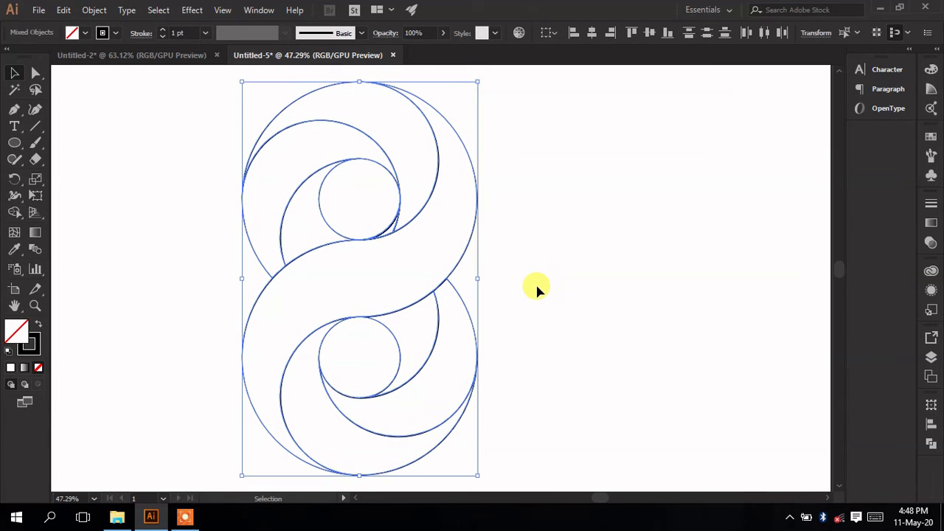
pyautogui.click(553, 274)
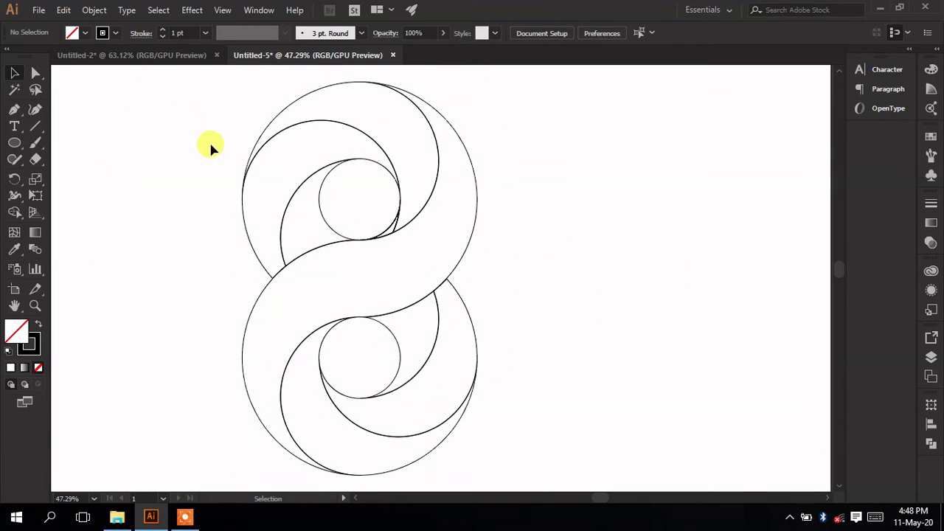
# Align the strokes of all the figure-eight shapes to center, and deselect them
pyautogui.moveTo(183, 74); pyautogui.dragTo(526, 475)
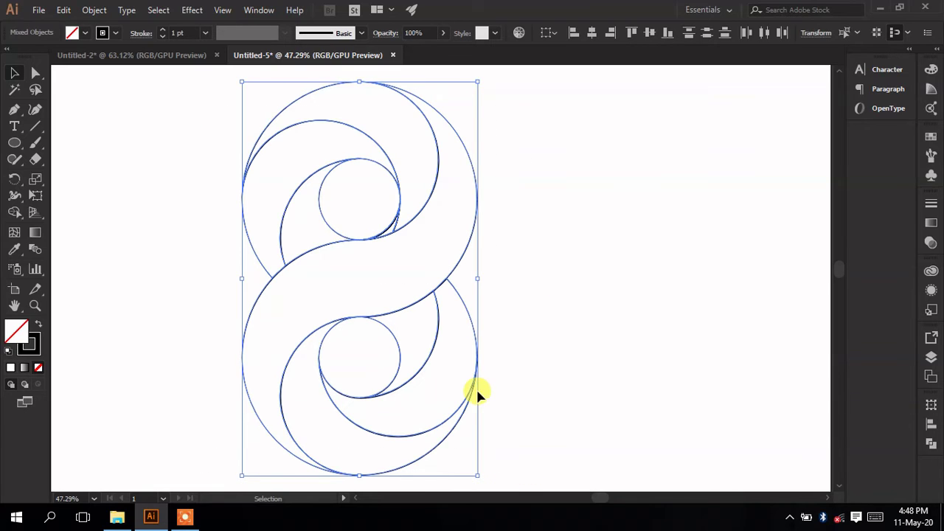
pyautogui.click(932, 206)
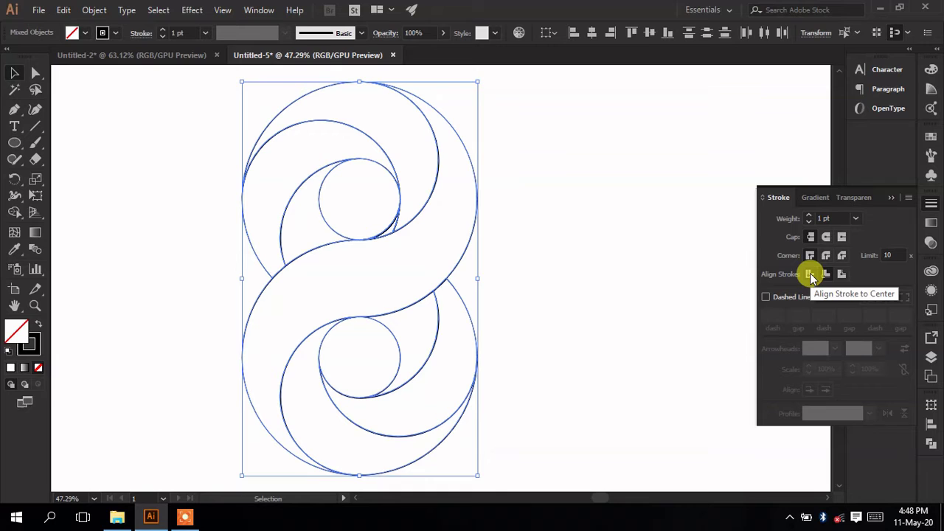
pyautogui.click(811, 275)
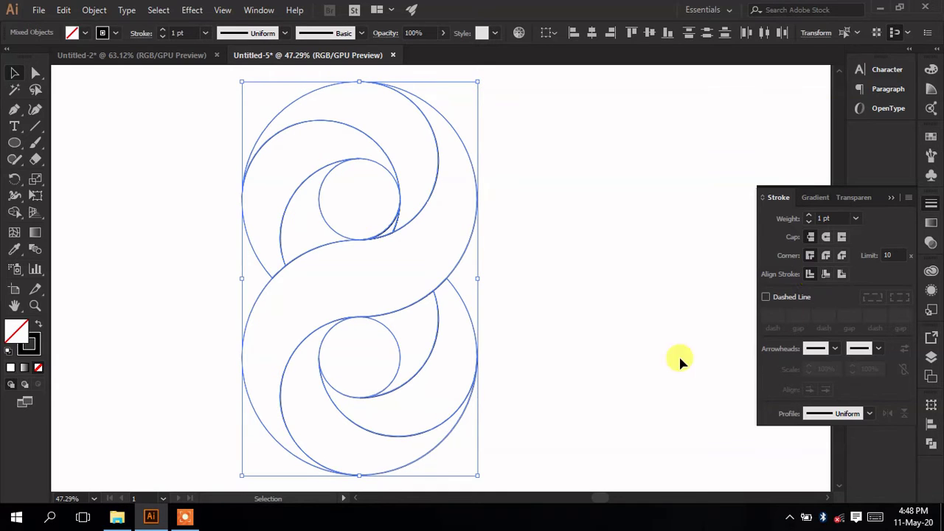
pyautogui.click(580, 251)
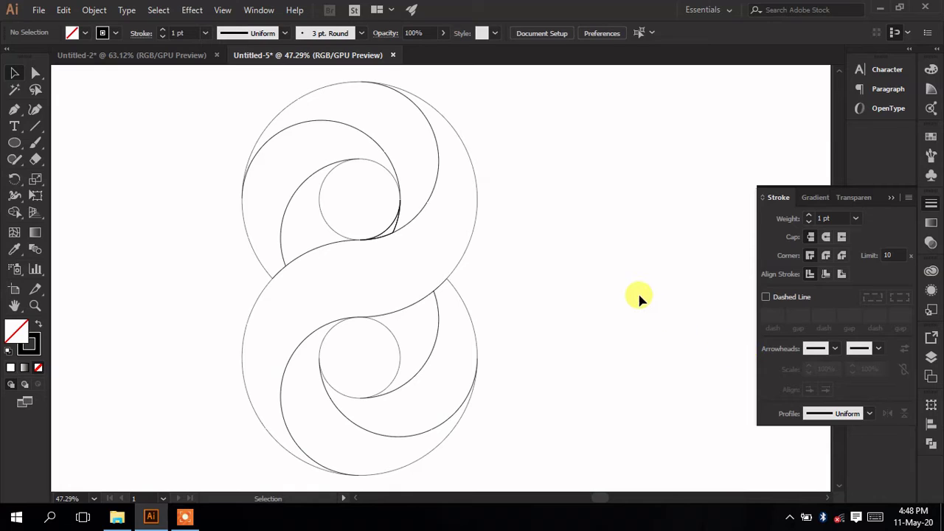
pyautogui.click(891, 197)
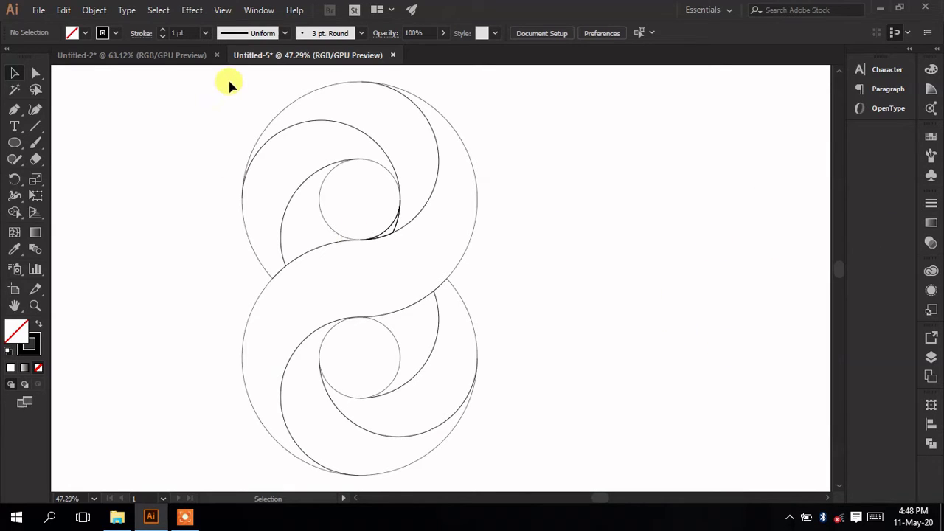
# Look over the finished orange figure-eight in the Untitled-2 document, and return to Untitled-5
pyautogui.moveTo(228, 81); pyautogui.dragTo(523, 457)
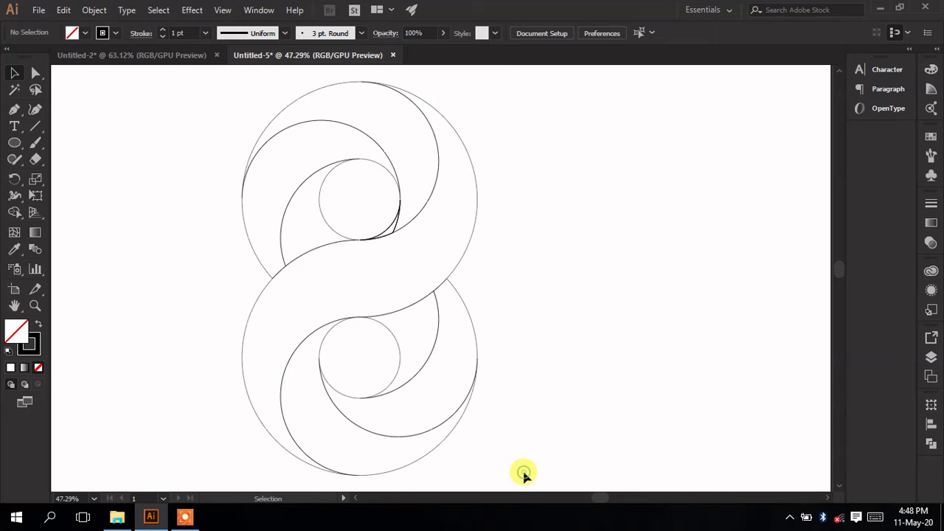
pyautogui.moveTo(173, 56)
pyautogui.mouseDown()
pyautogui.moveTo(480, 259)
pyautogui.moveTo(182, 53)
pyautogui.moveTo(174, 62)
pyautogui.mouseUp()
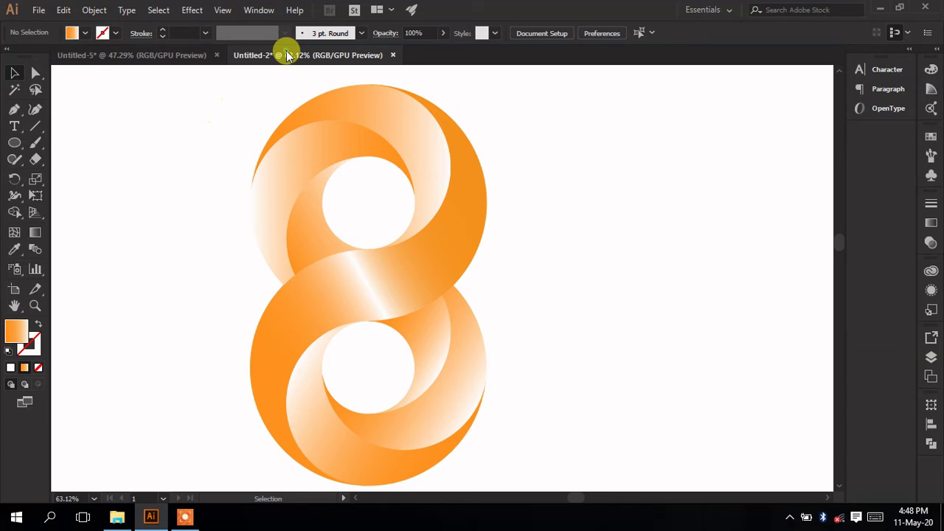
pyautogui.click(184, 56)
# Fill all the figure-eight shapes with the white-to-black linear gradient and remove their strokes
pyautogui.moveTo(216, 82); pyautogui.dragTo(521, 478)
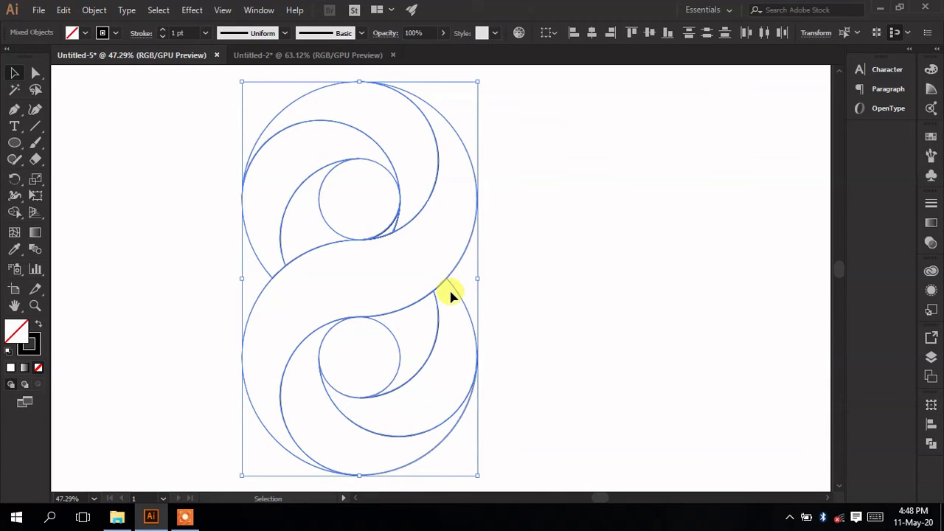
pyautogui.click(28, 369)
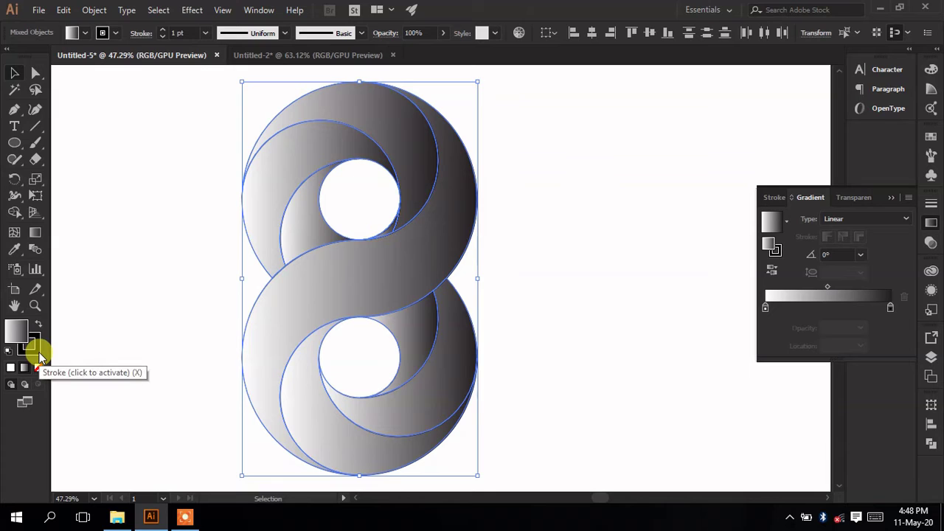
pyautogui.click(35, 353)
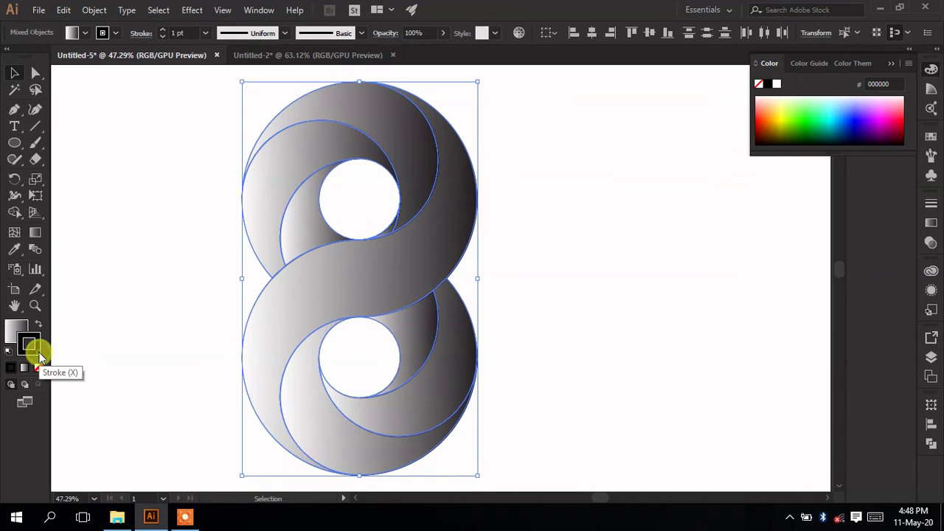
pyautogui.click(37, 368)
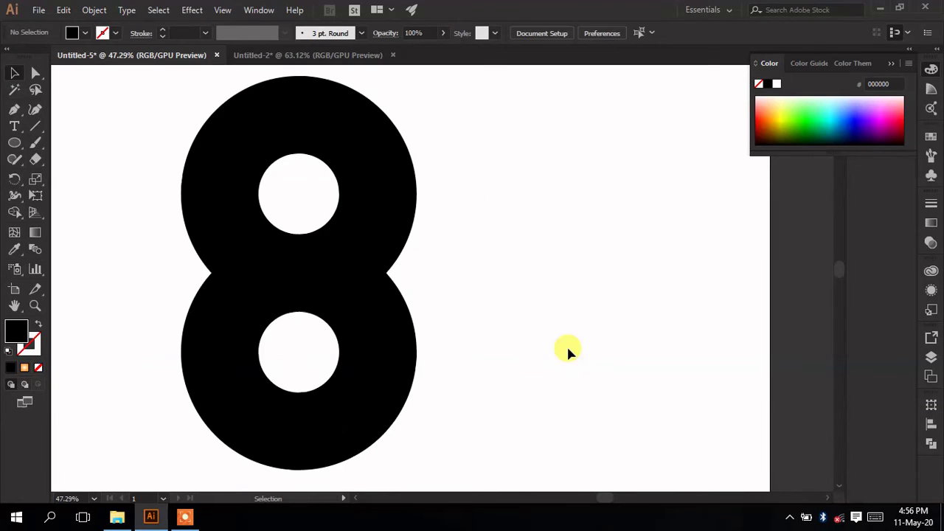
pyautogui.click(338, 218)
pyautogui.click(421, 252)
pyautogui.click(393, 244)
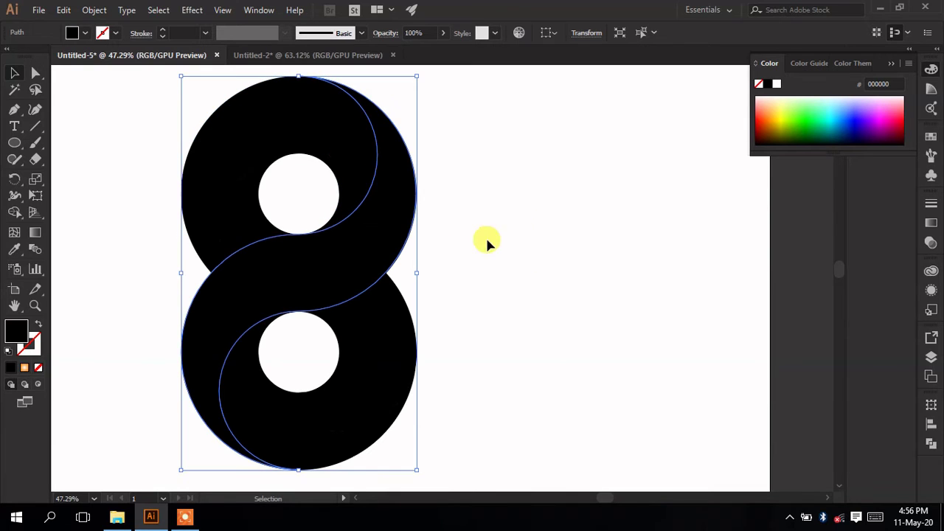
pyautogui.click(516, 223)
pyautogui.click(358, 174)
pyautogui.click(460, 241)
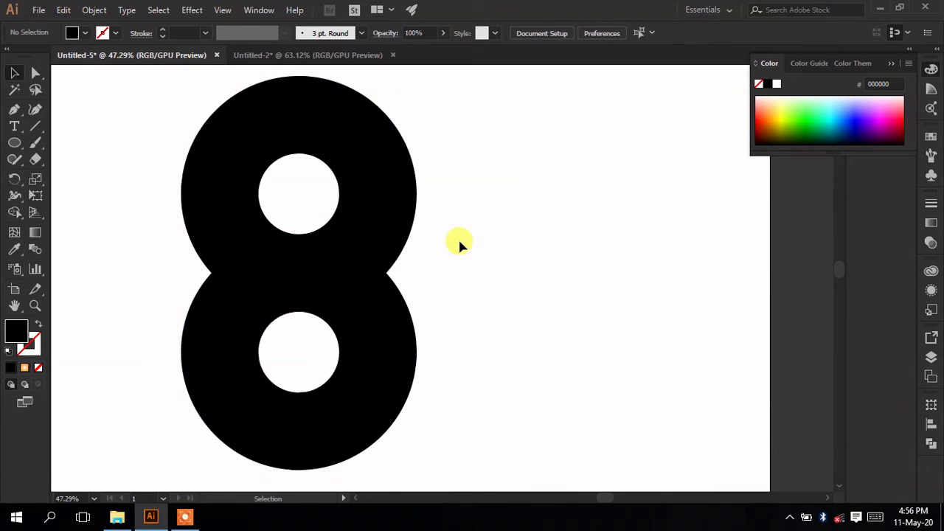
# Fill the crescent along the left of the upper hole with the white-to-orange radial gradient, and deselect the artwork
pyautogui.click(249, 214)
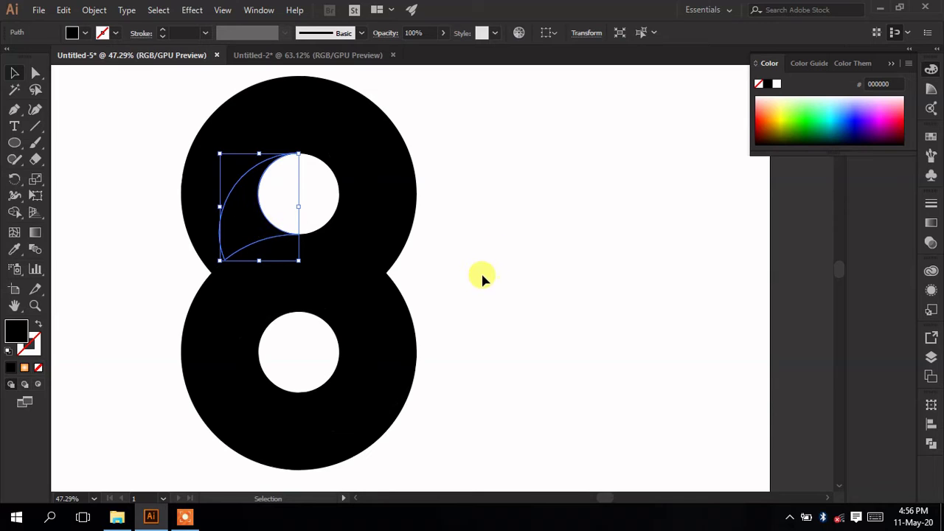
pyautogui.click(25, 368)
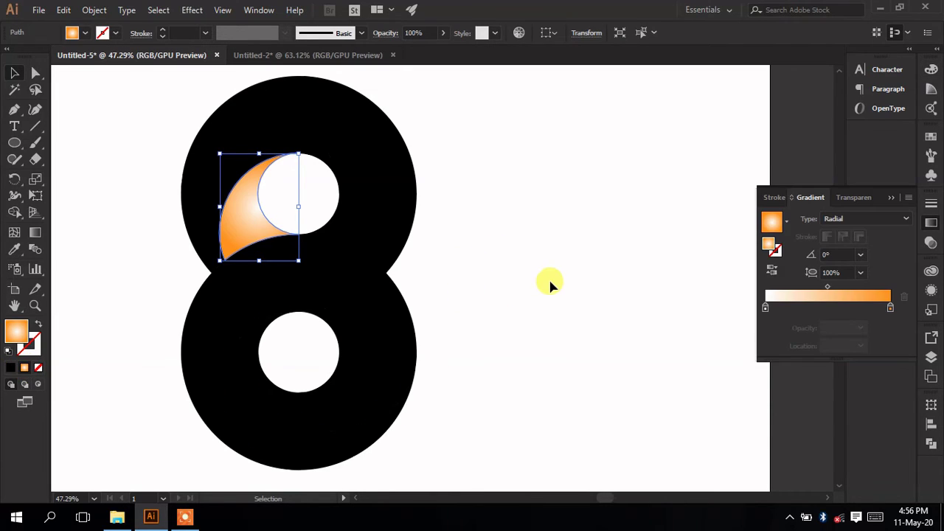
pyautogui.click(606, 264)
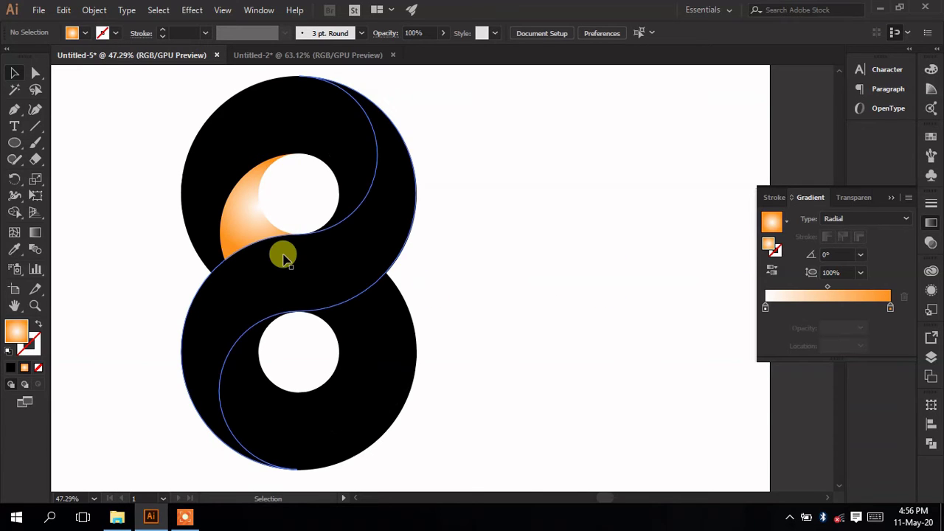
pyautogui.click(250, 231)
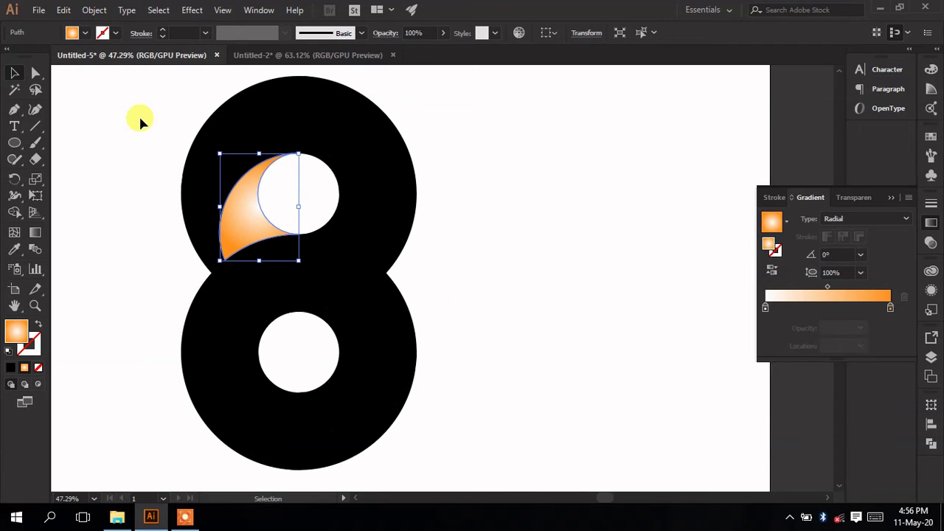
pyautogui.click(385, 120)
pyautogui.click(518, 171)
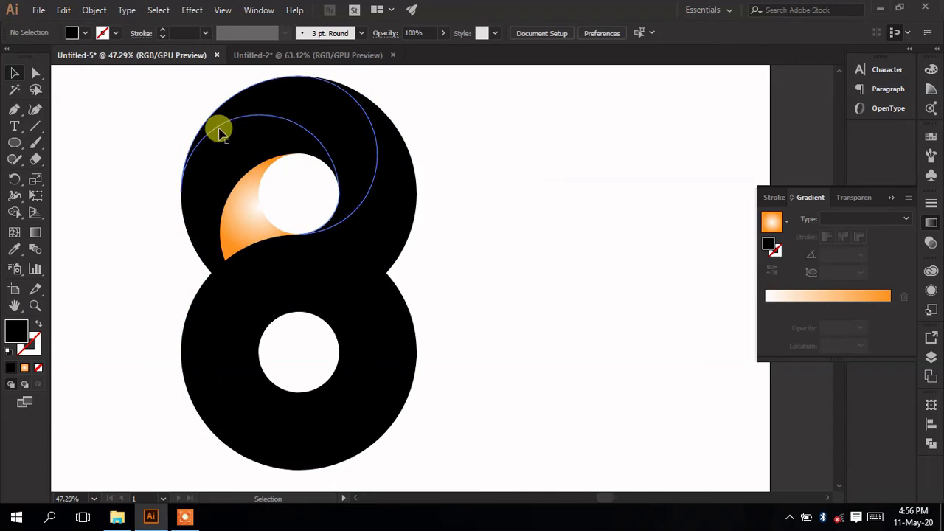
# Copy the crescent's orange radial gradient to all the figure-eight shapes with the Eyedropper, and deselect them
pyautogui.moveTo(437, 431); pyautogui.dragTo(438, 432)
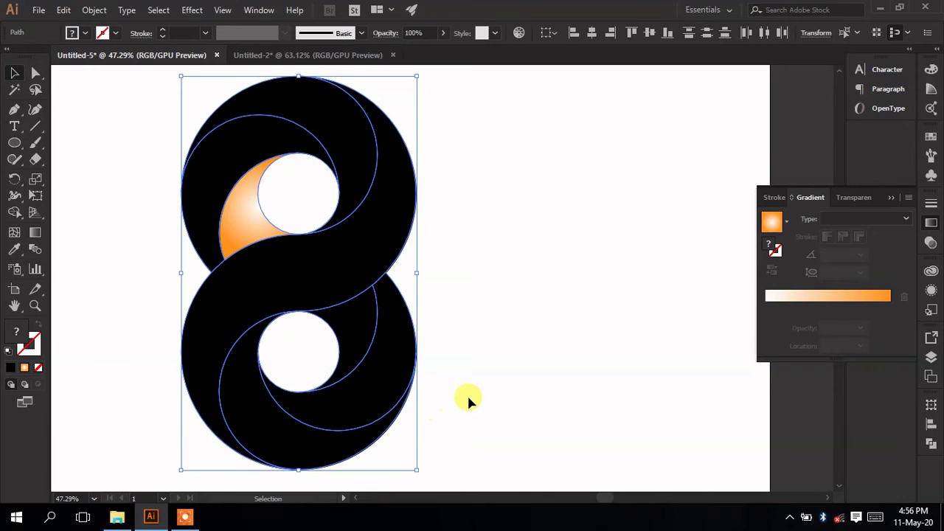
pyautogui.click(16, 250)
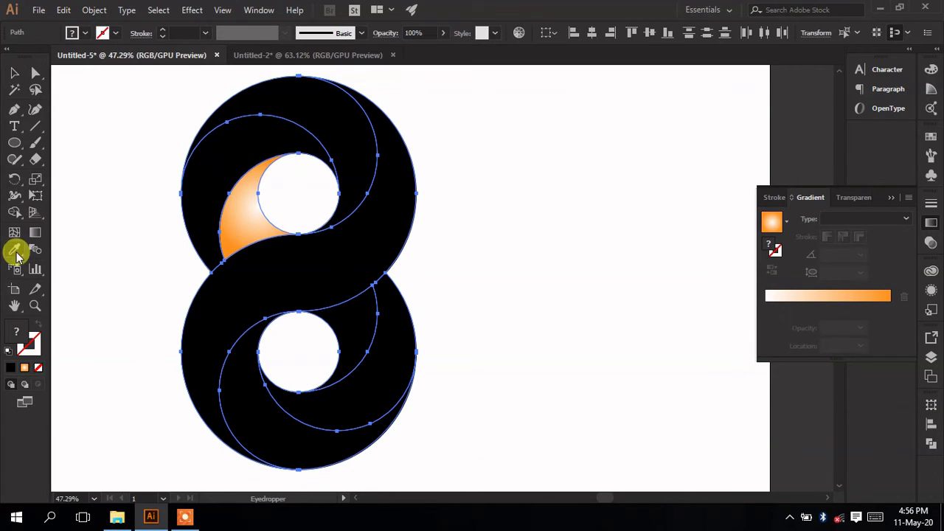
pyautogui.click(253, 212)
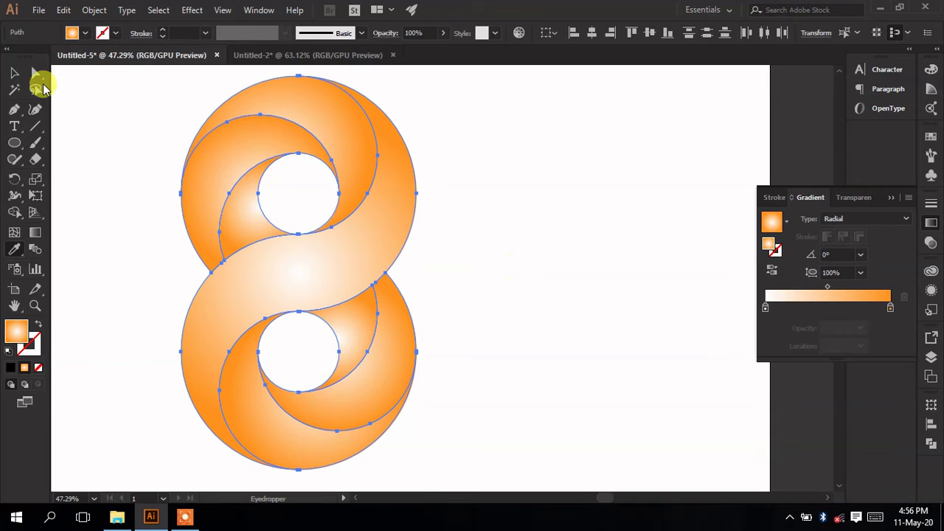
pyautogui.click(13, 74)
pyautogui.click(127, 263)
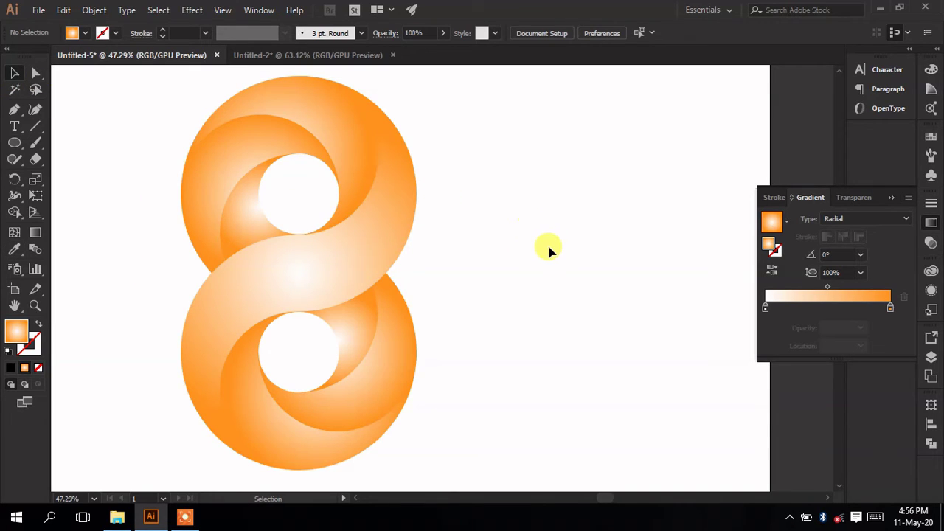
# Set the gradient angle of the crescent beside the upper hole to 30° and change its gradient type to linear
pyautogui.click(247, 220)
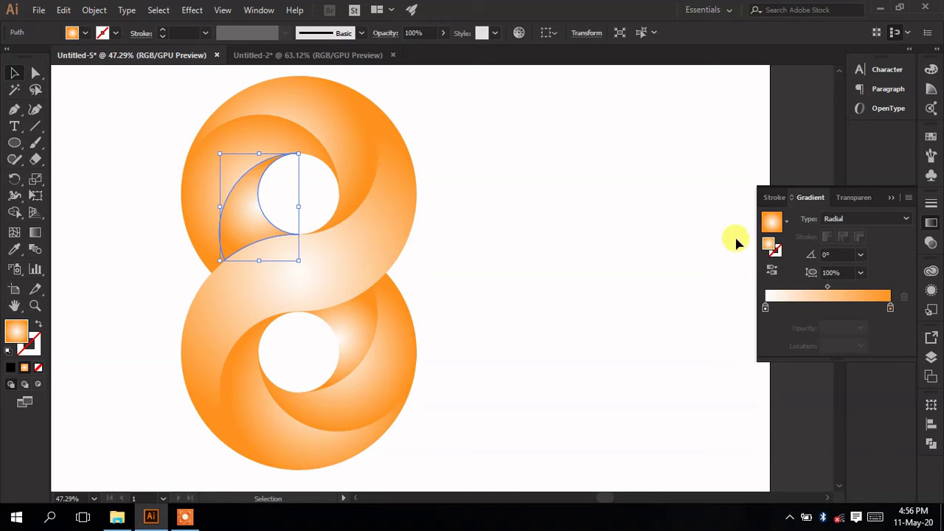
pyautogui.click(862, 255)
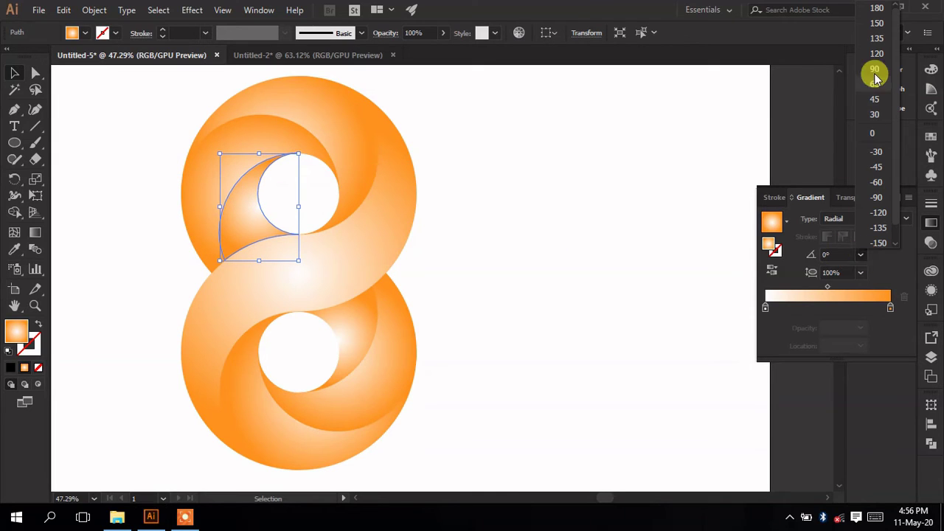
pyautogui.click(876, 114)
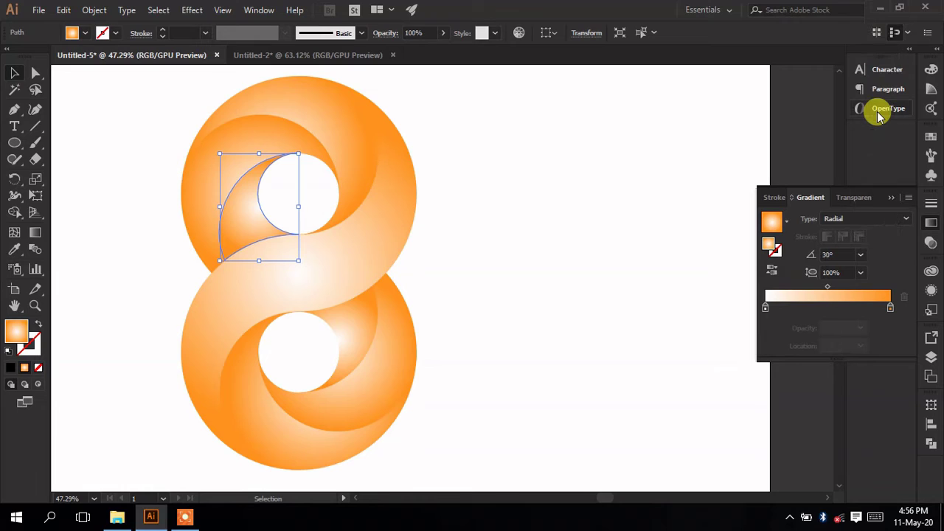
pyautogui.click(854, 219)
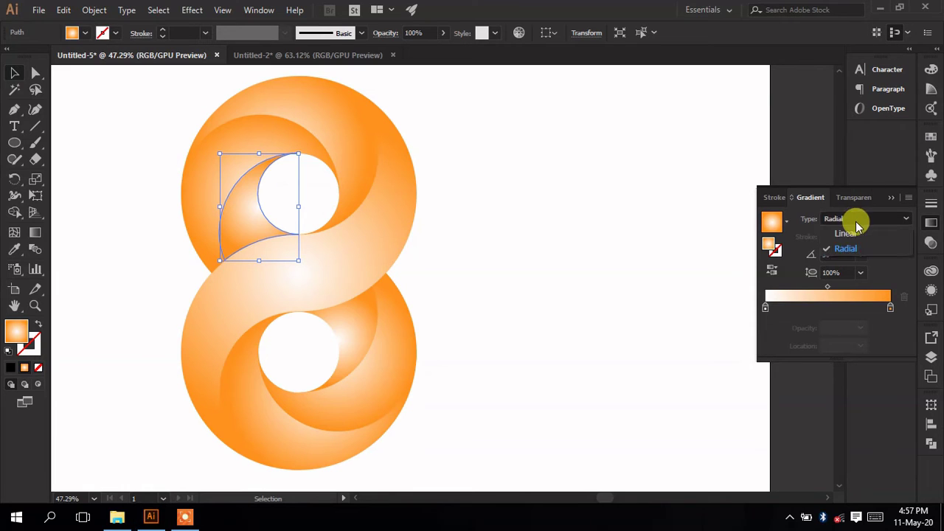
pyautogui.click(848, 235)
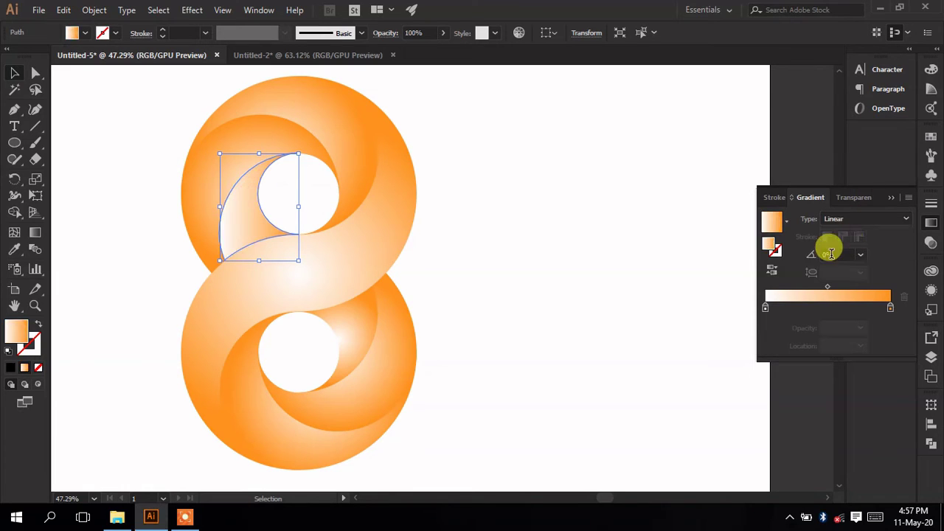
pyautogui.click(536, 229)
# Change the gradients of the two nested bands wrapping around the upper hole to linear, one after the other
pyautogui.click(247, 152)
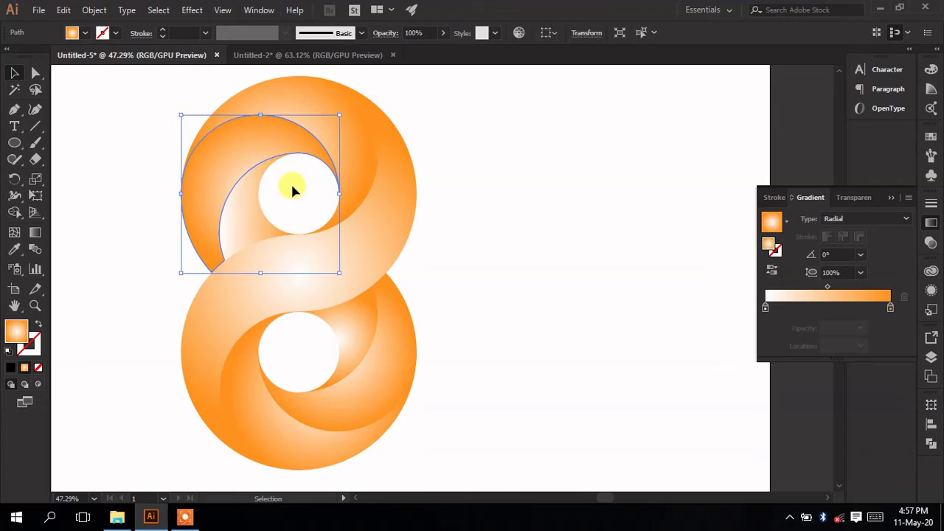
pyautogui.click(852, 217)
pyautogui.click(849, 231)
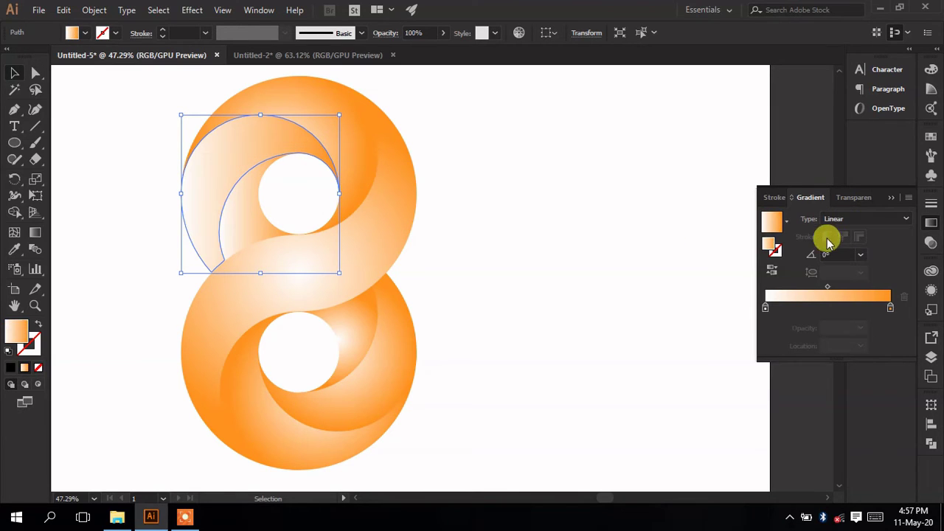
pyautogui.click(545, 178)
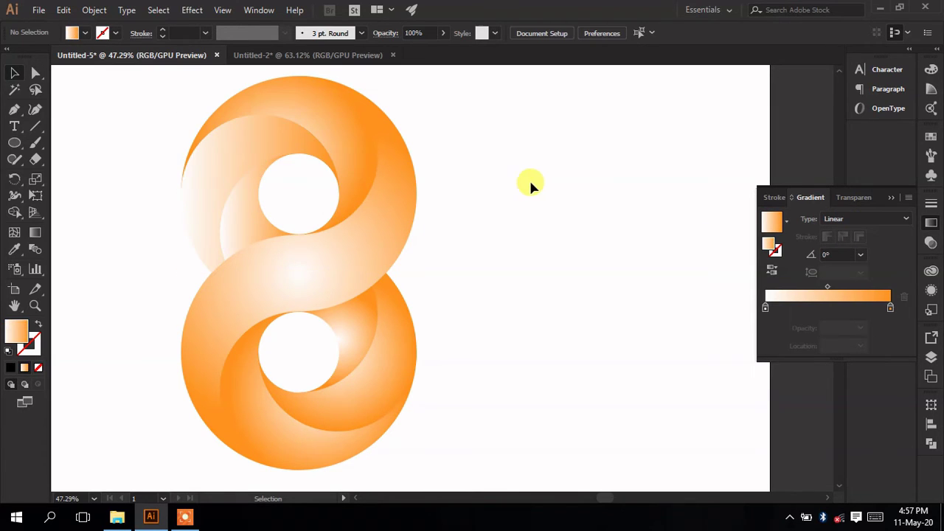
pyautogui.click(311, 114)
pyautogui.click(839, 217)
pyautogui.click(843, 236)
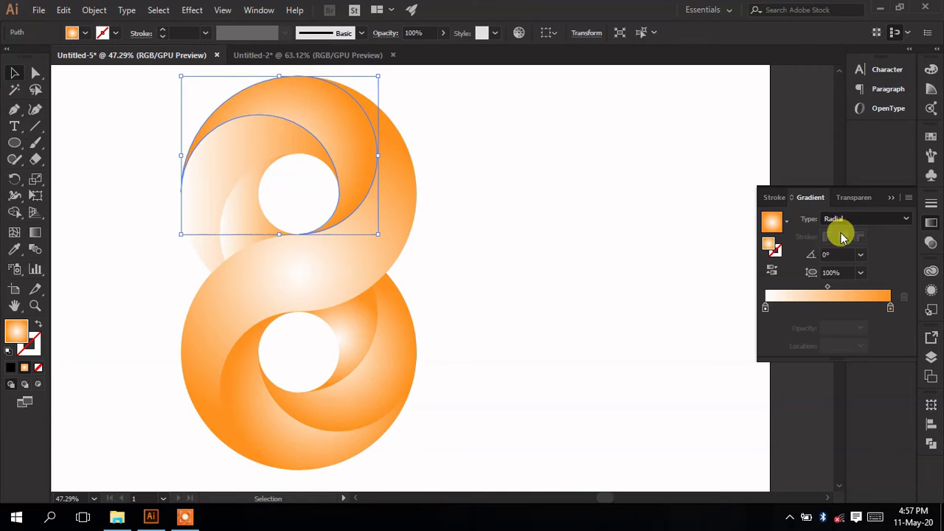
pyautogui.click(518, 245)
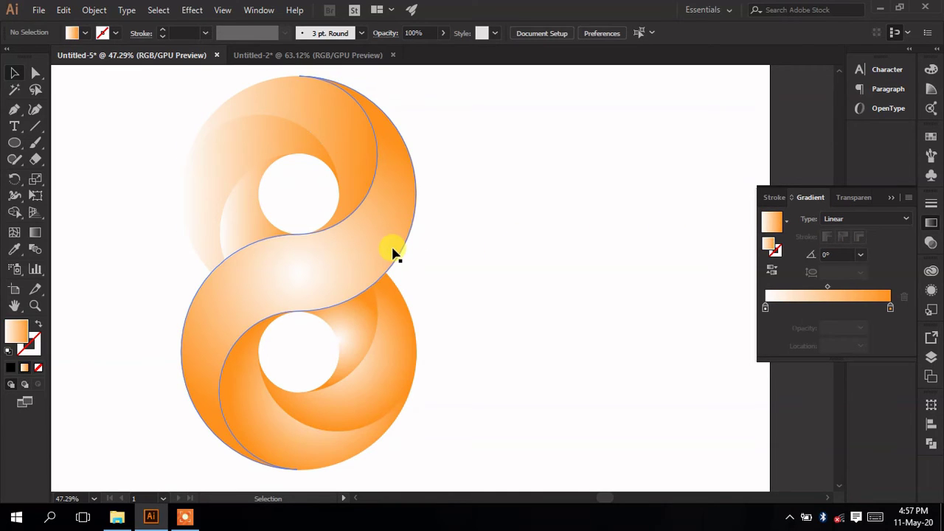
# Reverse the gradients of the upper loop's outermost nested band and of the crescent beside the upper hole
pyautogui.click(344, 148)
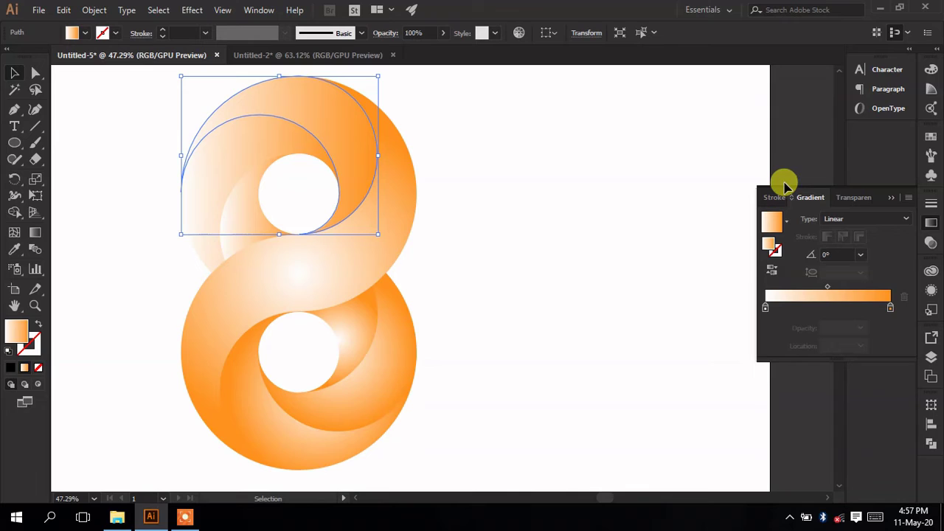
pyautogui.click(772, 271)
pyautogui.click(574, 160)
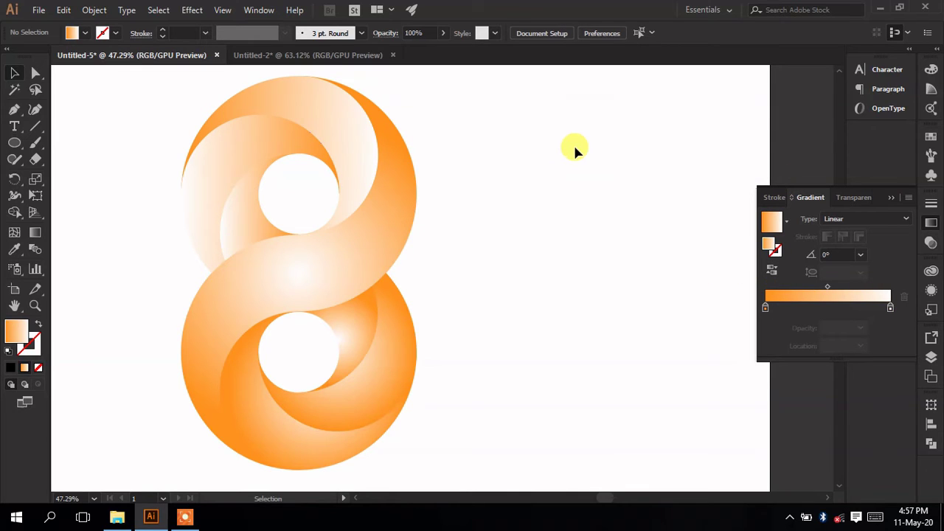
pyautogui.click(255, 214)
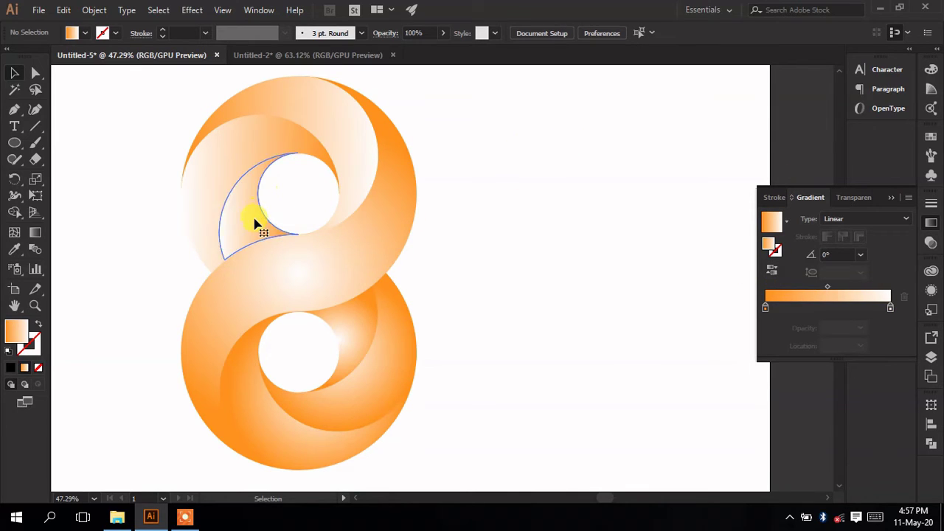
pyautogui.click(772, 271)
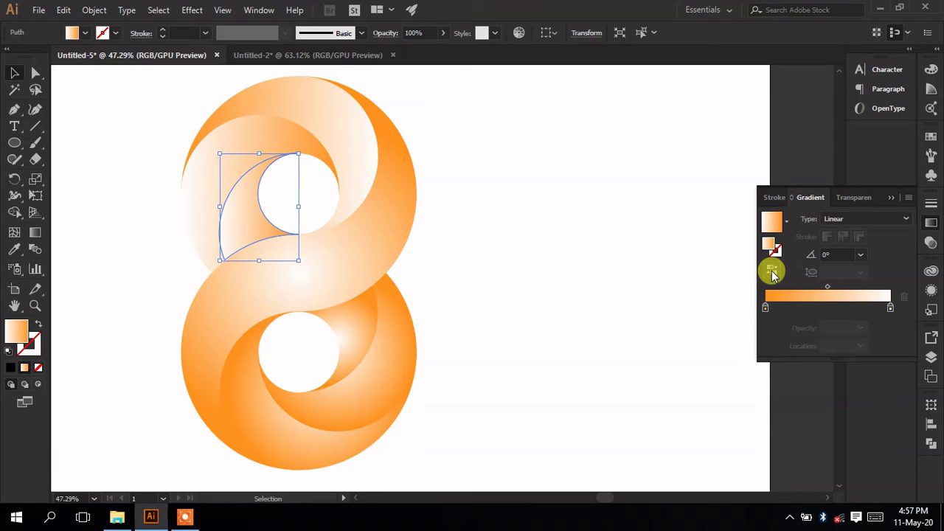
pyautogui.click(514, 266)
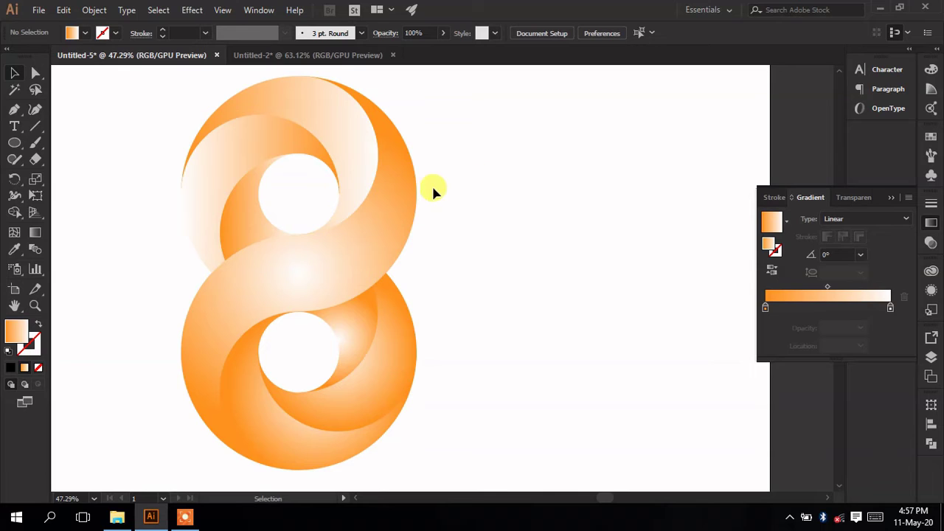
# Move the white stop of the large S-shaped band's radial gradient to a location of 50%
pyautogui.click(377, 208)
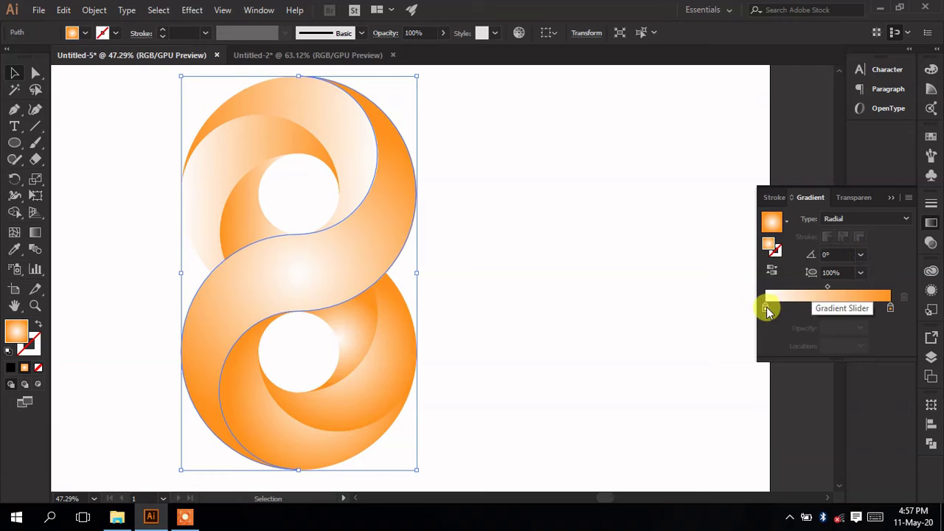
pyautogui.moveTo(765, 308); pyautogui.dragTo(833, 314)
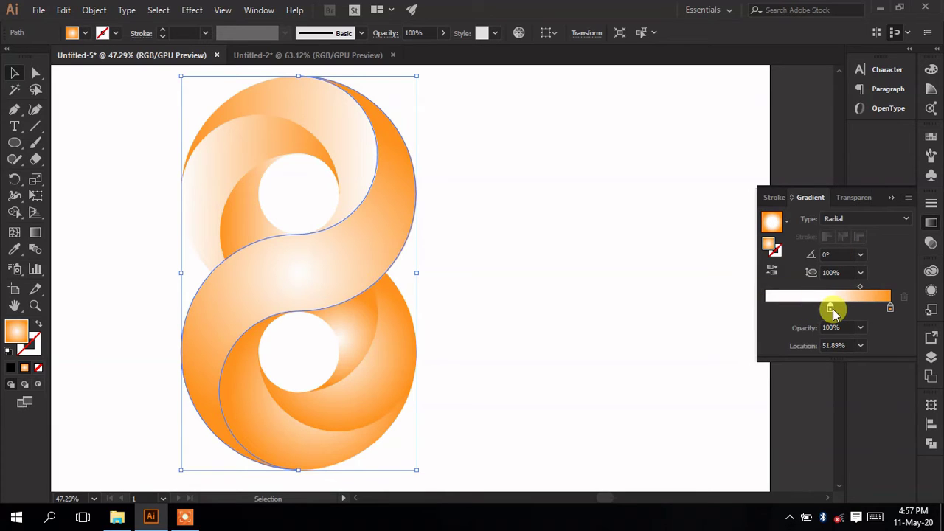
pyautogui.click(860, 345)
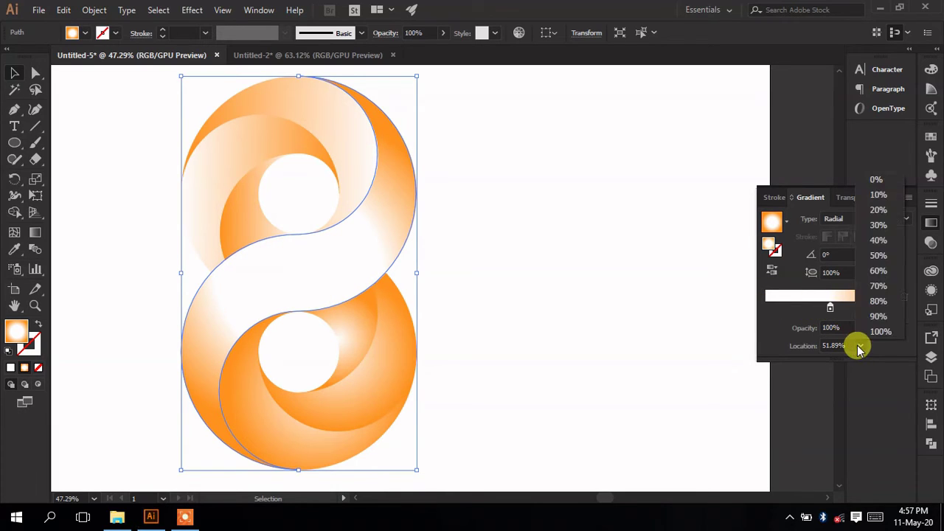
pyautogui.click(878, 256)
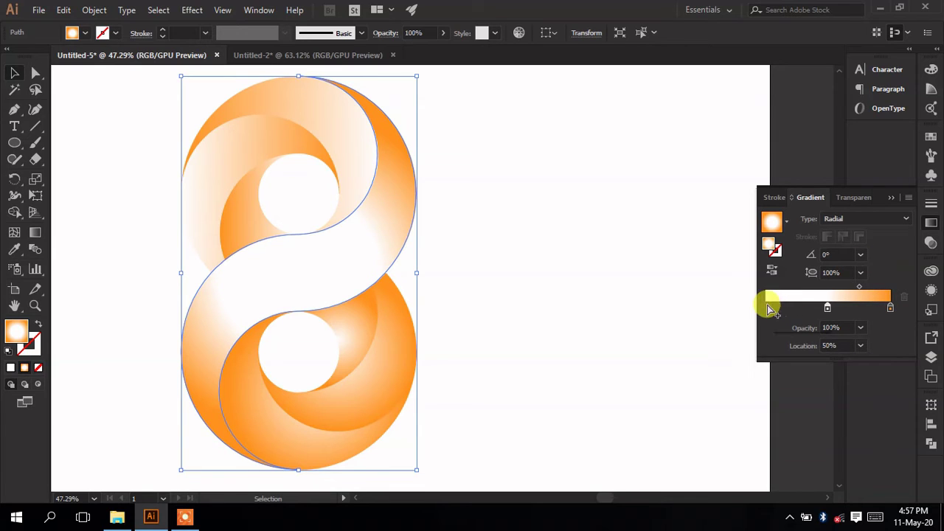
# Add a gradient stop at 0% to the S-shaped band's gradient and colour it with a light orange swatch
pyautogui.click(768, 309)
pyautogui.moveTo(769, 310); pyautogui.dragTo(765, 310)
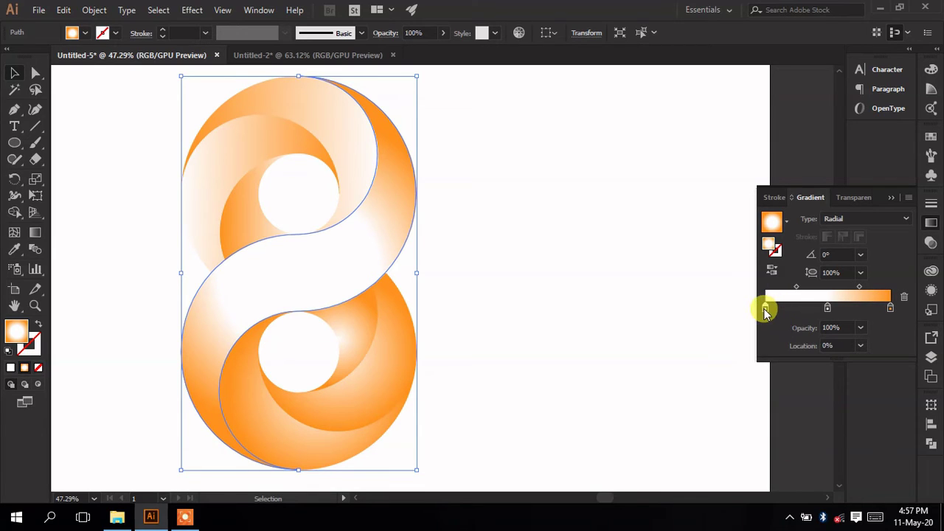
pyautogui.doubleClick(766, 309)
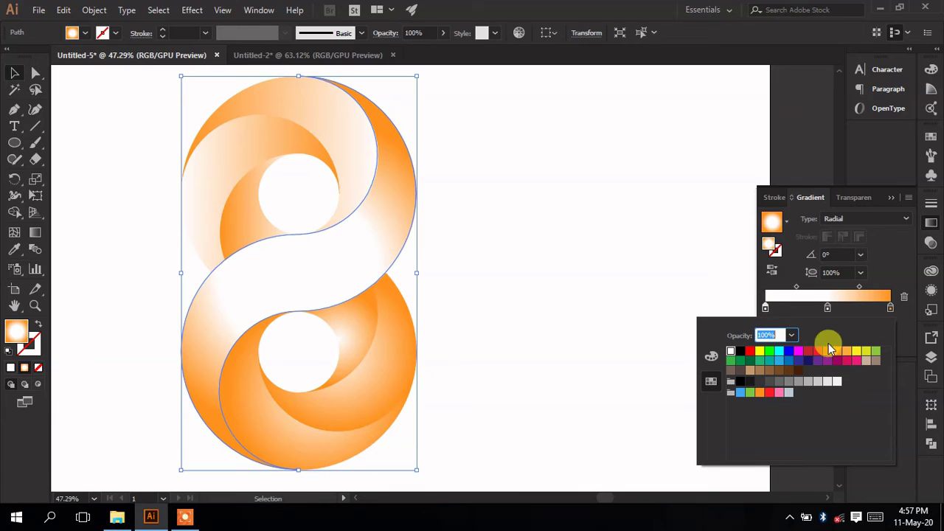
pyautogui.click(850, 357)
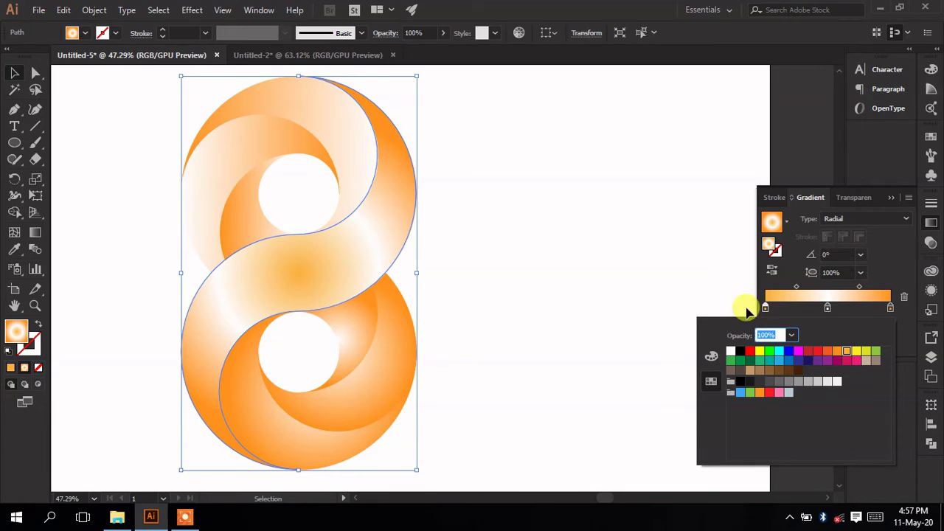
pyautogui.click(717, 261)
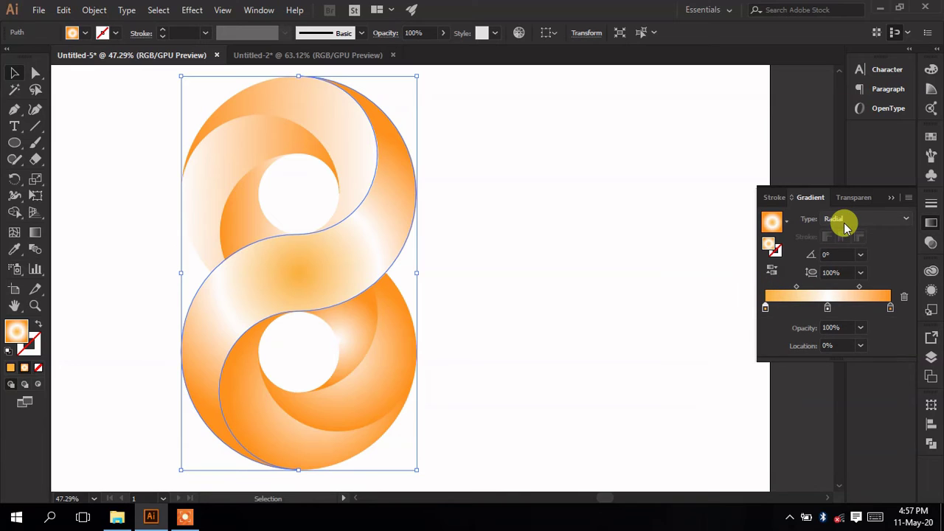
# Make the S-shaped band's gradient linear and move both midpoints close to the central white stop, the first at 87%
pyautogui.click(846, 223)
pyautogui.click(846, 232)
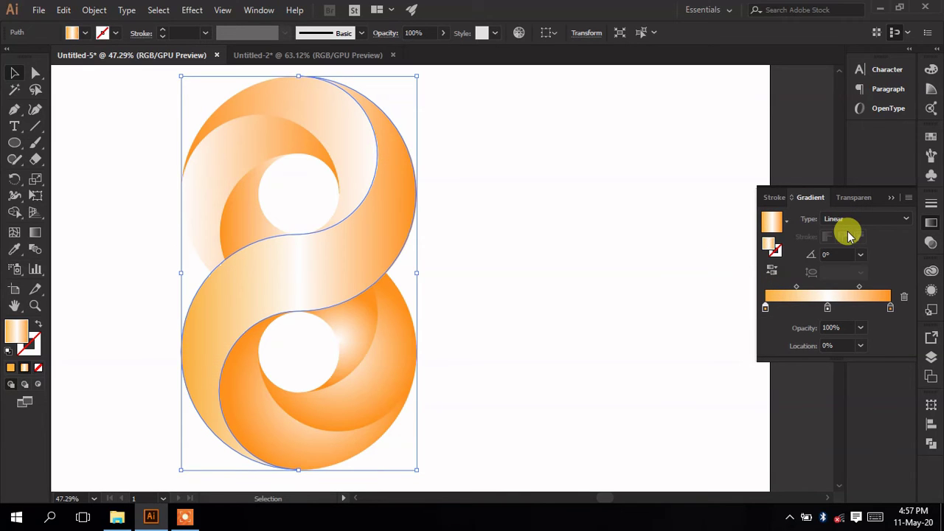
pyautogui.click(798, 288)
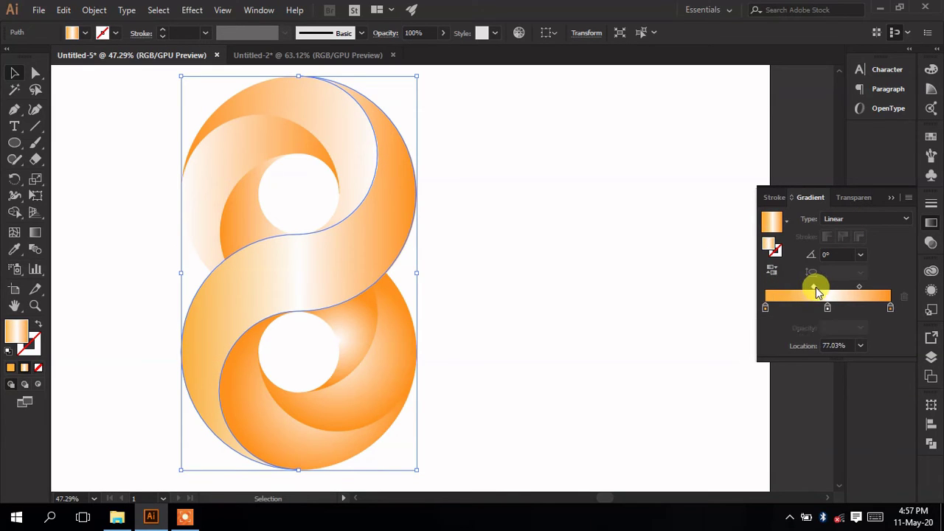
pyautogui.moveTo(859, 286); pyautogui.dragTo(823, 286)
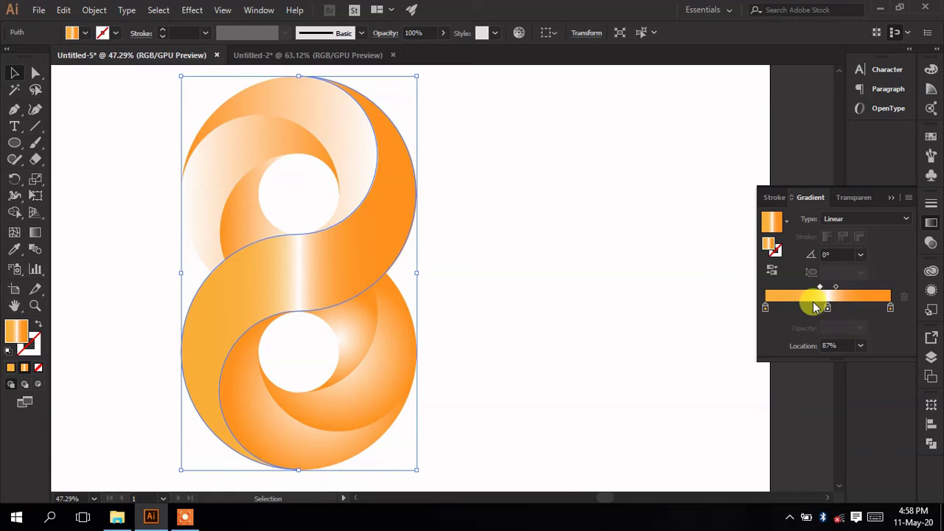
# Set the S-shaped band's gradient angle to 30° and deselect the band
pyautogui.click(859, 256)
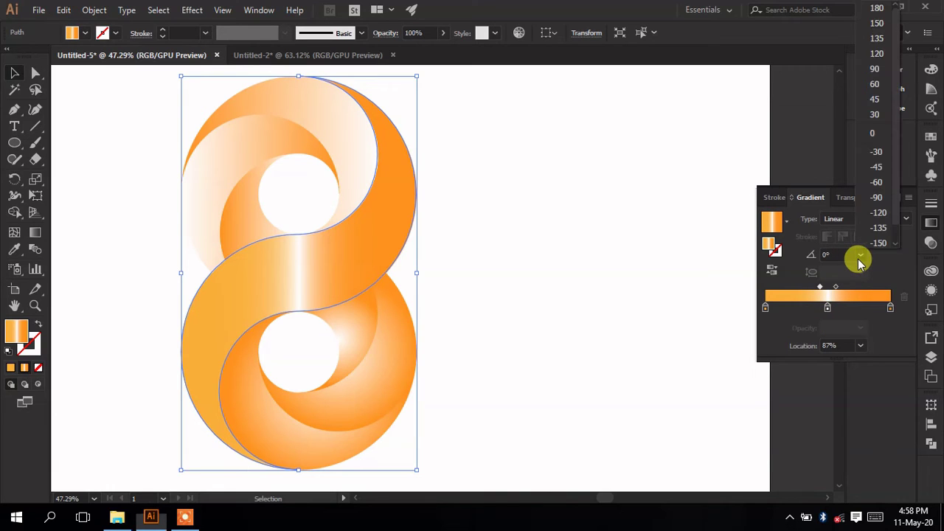
pyautogui.click(877, 115)
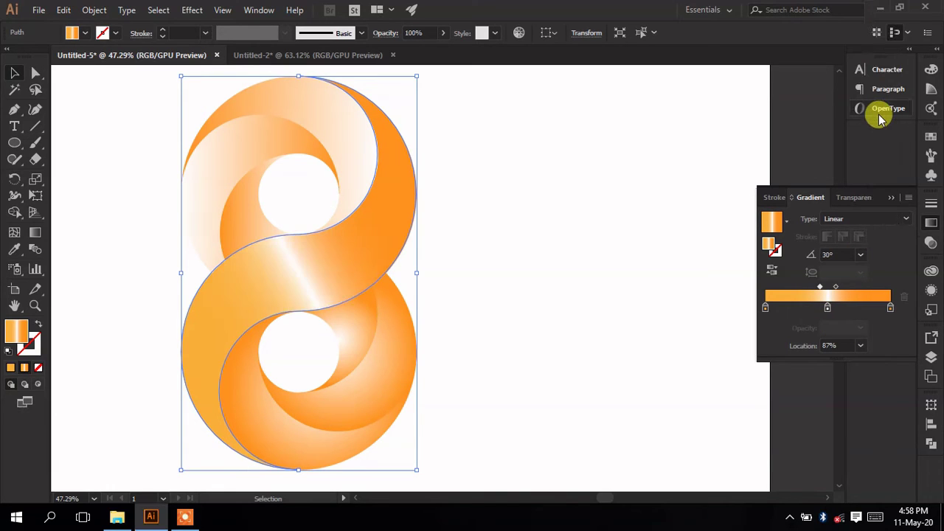
pyautogui.click(612, 214)
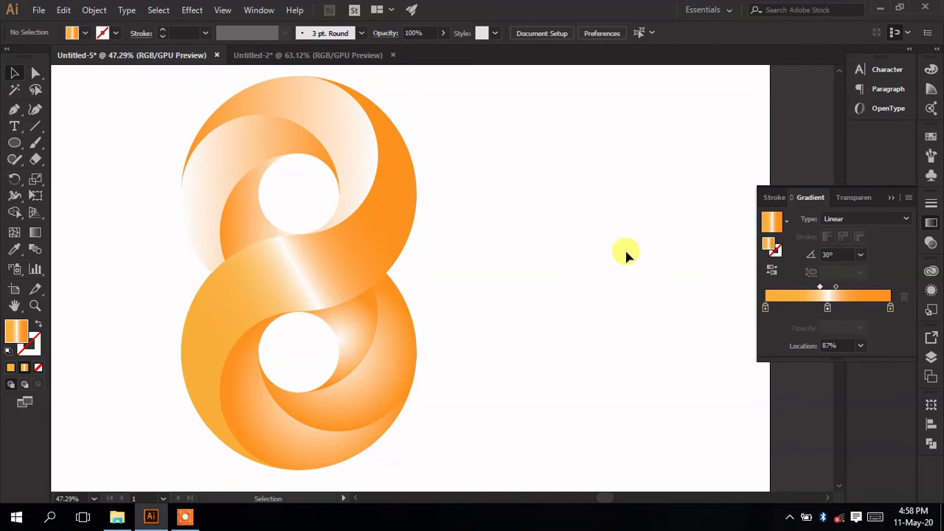
# Change the gradient of the crescent beside the lower hole to linear at an angle of -30°
pyautogui.click(357, 328)
pyautogui.click(828, 219)
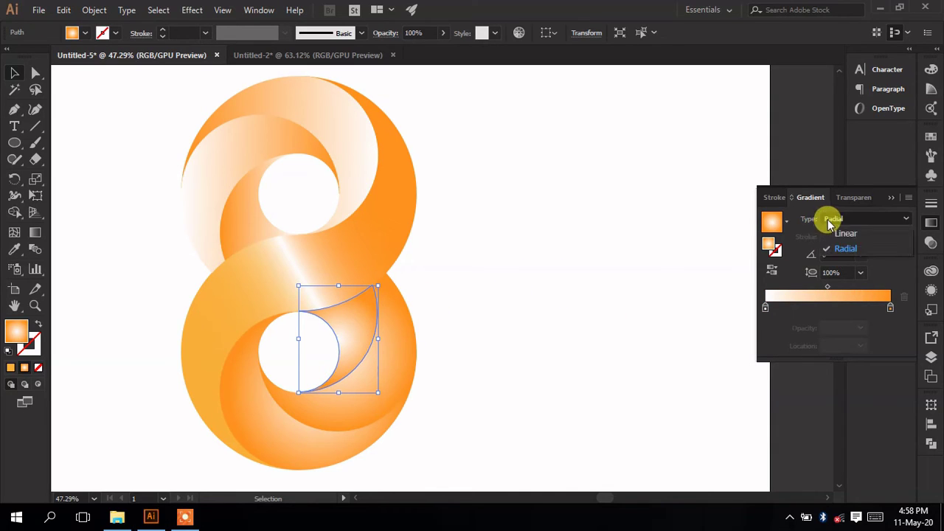
pyautogui.click(839, 235)
pyautogui.click(860, 254)
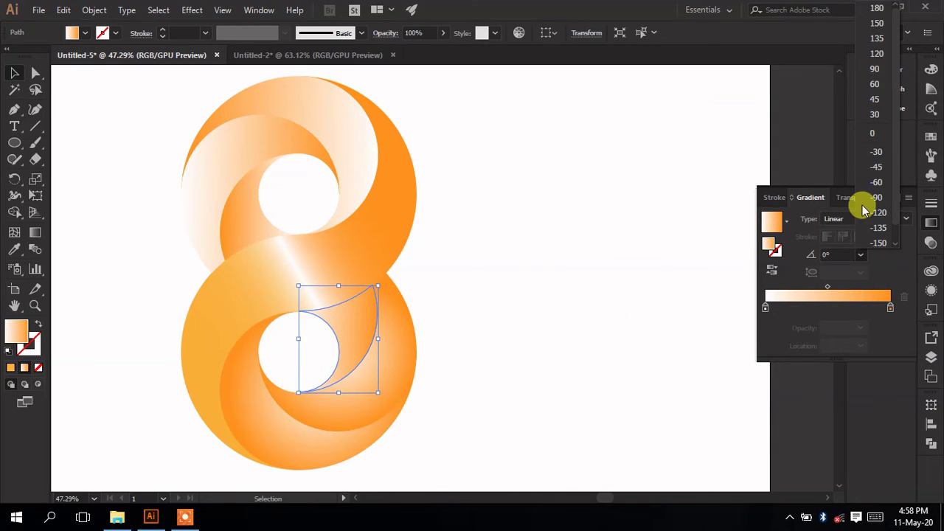
pyautogui.click(873, 153)
pyautogui.click(601, 278)
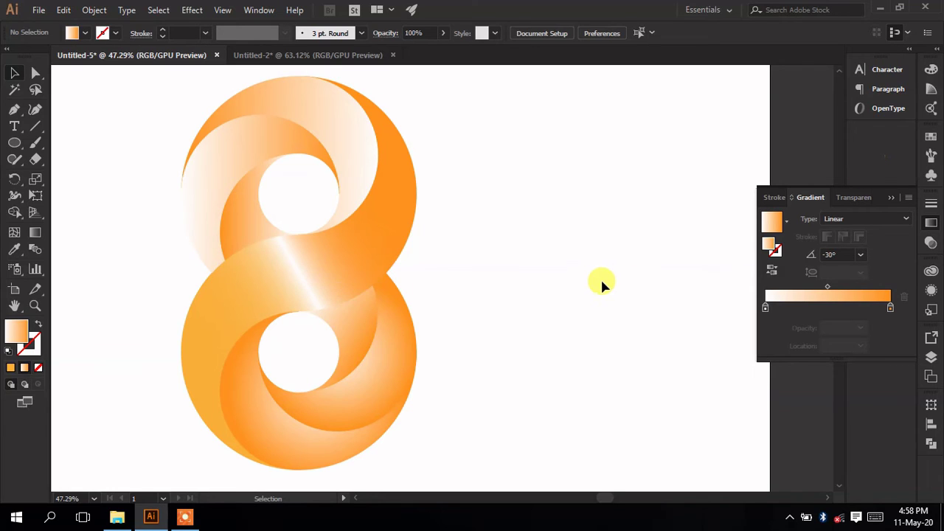
# Try reversing the gradient of the crescent beside the lower hole
pyautogui.click(354, 333)
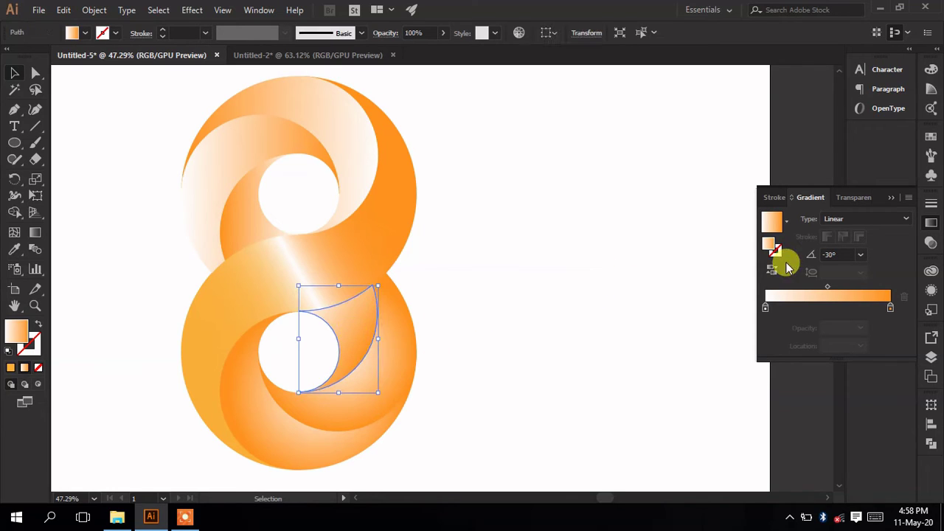
pyautogui.click(772, 271)
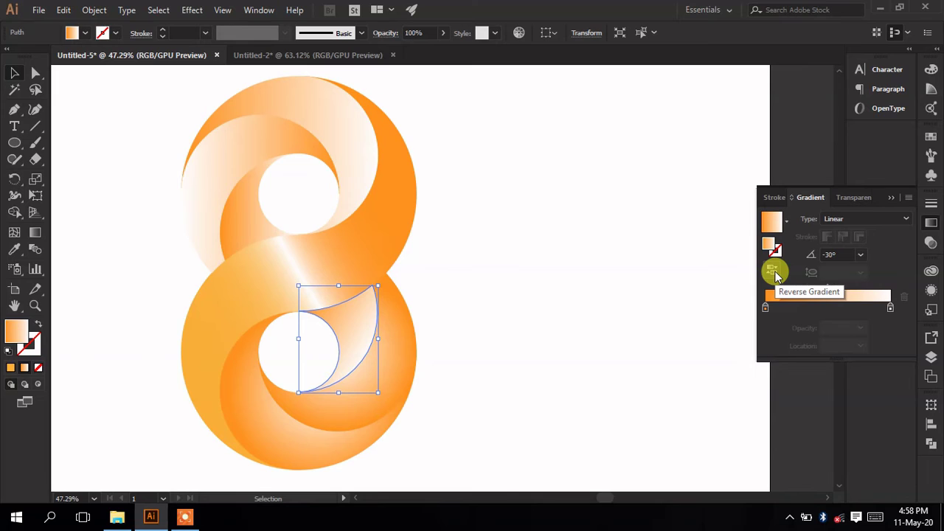
pyautogui.click(775, 273)
pyautogui.click(599, 322)
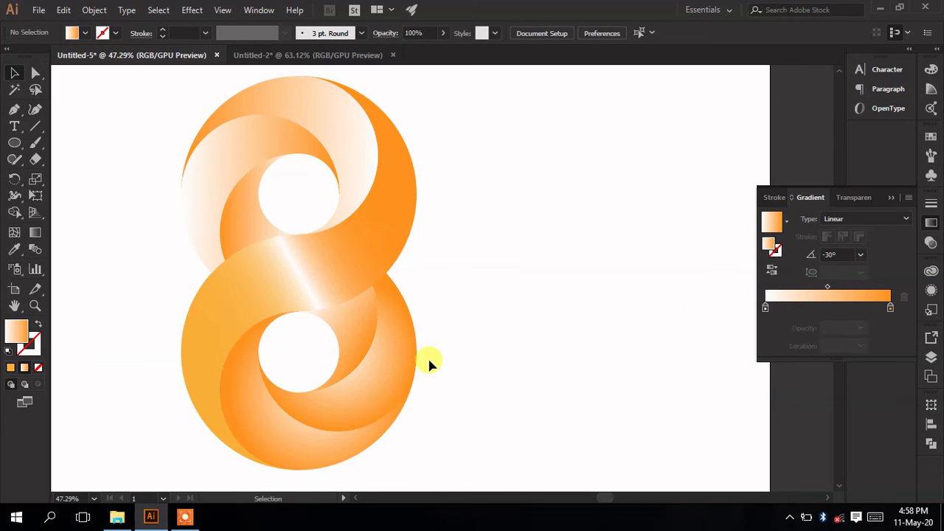
# Change the gradients of the two nested bands wrapping around the lower hole to linear, one after the other
pyautogui.click(404, 367)
pyautogui.click(845, 220)
pyautogui.click(845, 234)
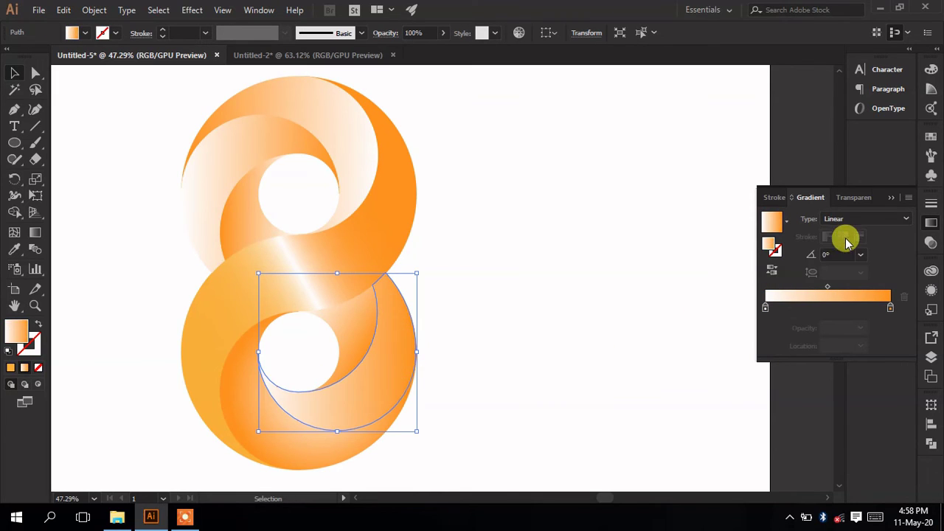
pyautogui.click(323, 451)
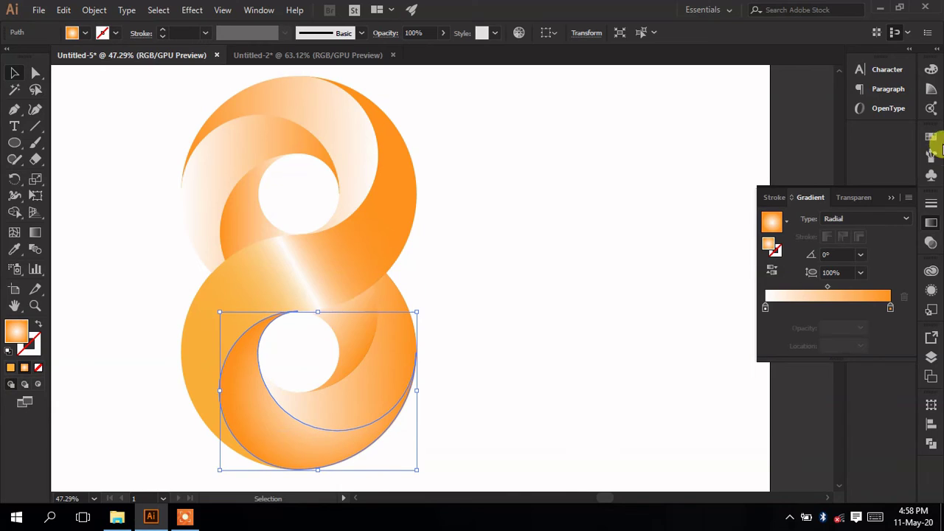
pyautogui.click(836, 218)
pyautogui.click(837, 229)
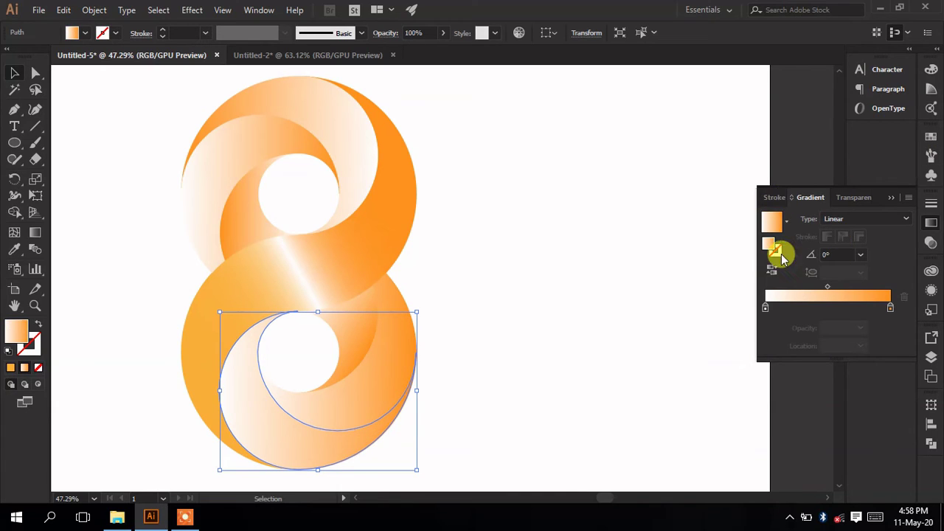
# Try reversing the gradient of the lower loop's outermost nested band
pyautogui.click(772, 272)
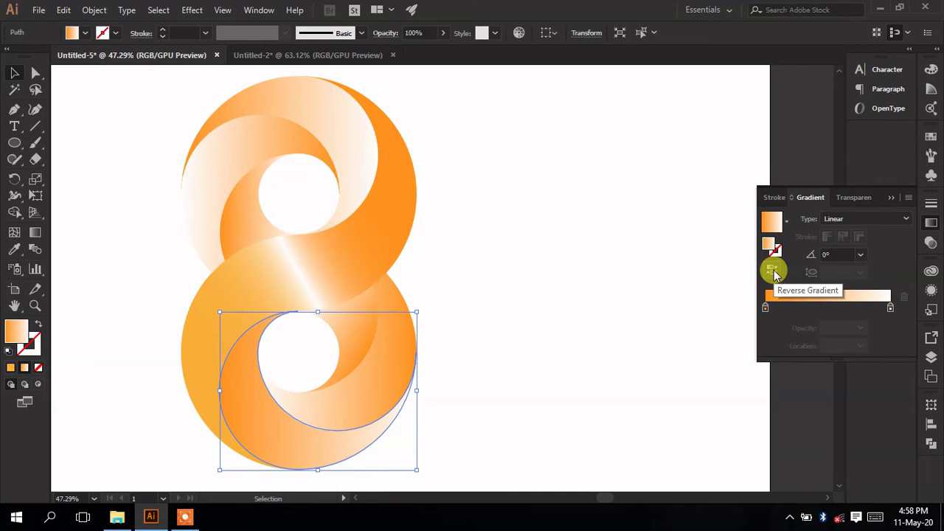
pyautogui.click(670, 299)
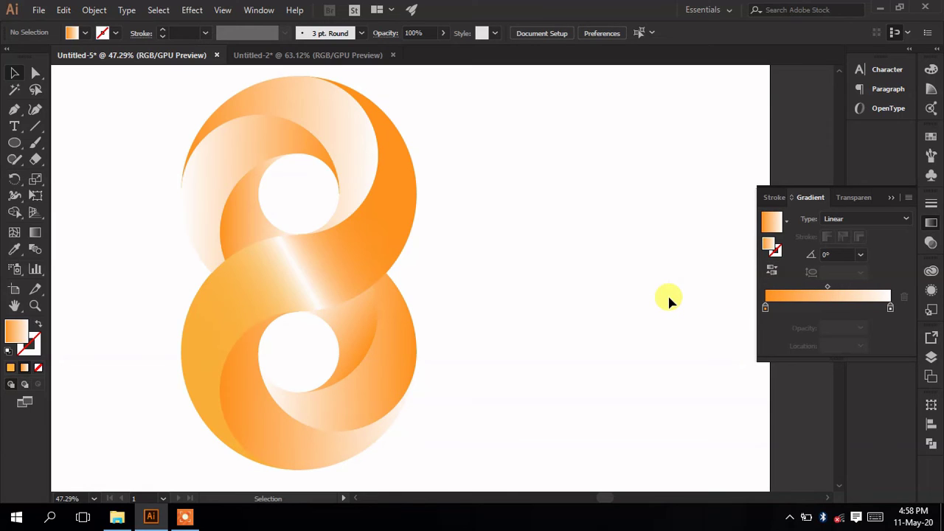
pyautogui.click(274, 413)
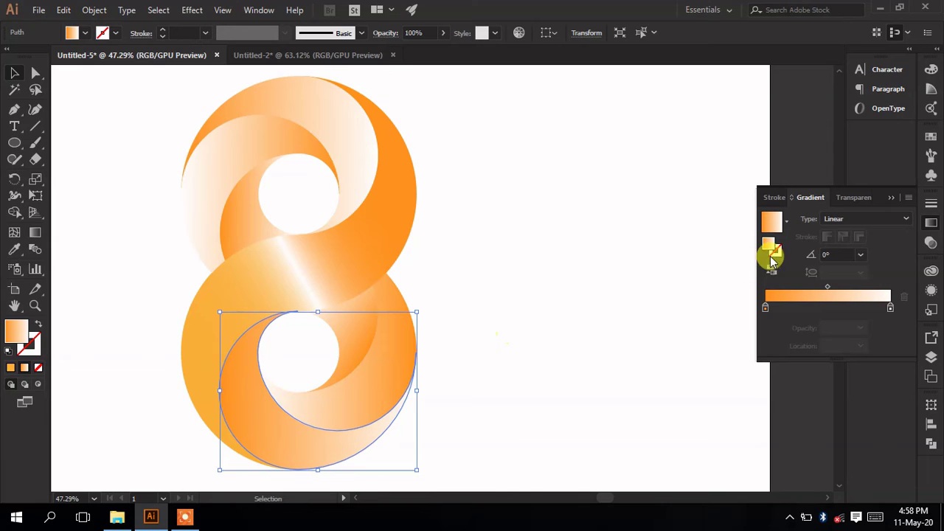
pyautogui.click(772, 272)
pyautogui.click(600, 325)
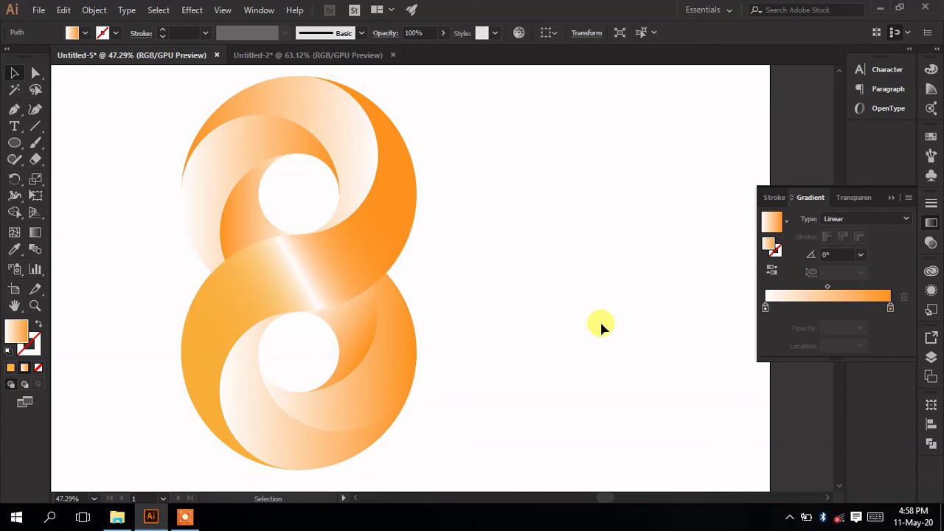
# Reverse the gradients of the lower loop's inner nested band and of the crescent beside the lower hole
pyautogui.click(369, 394)
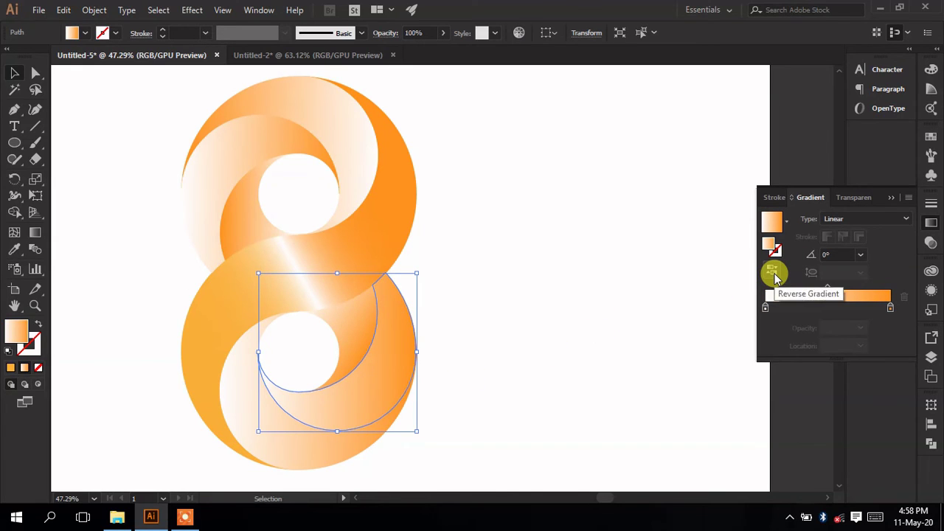
pyautogui.click(772, 273)
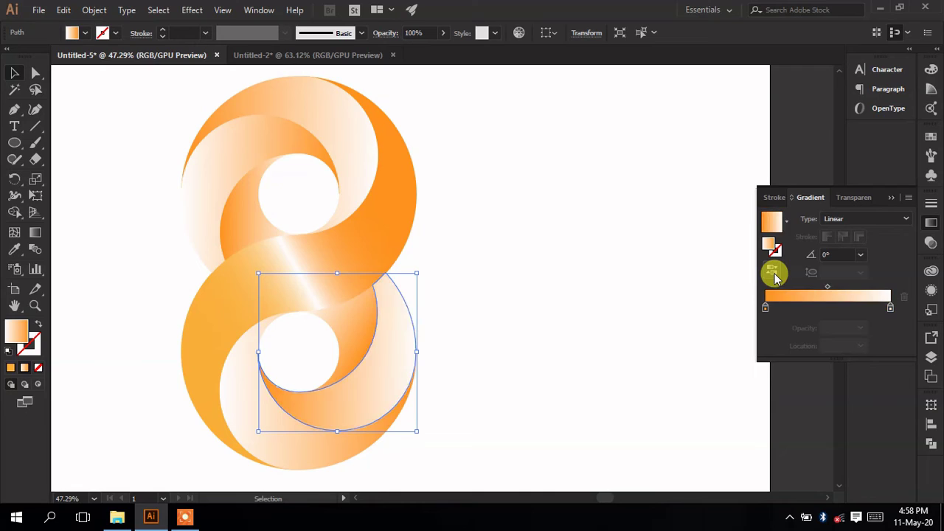
pyautogui.click(614, 265)
pyautogui.click(379, 313)
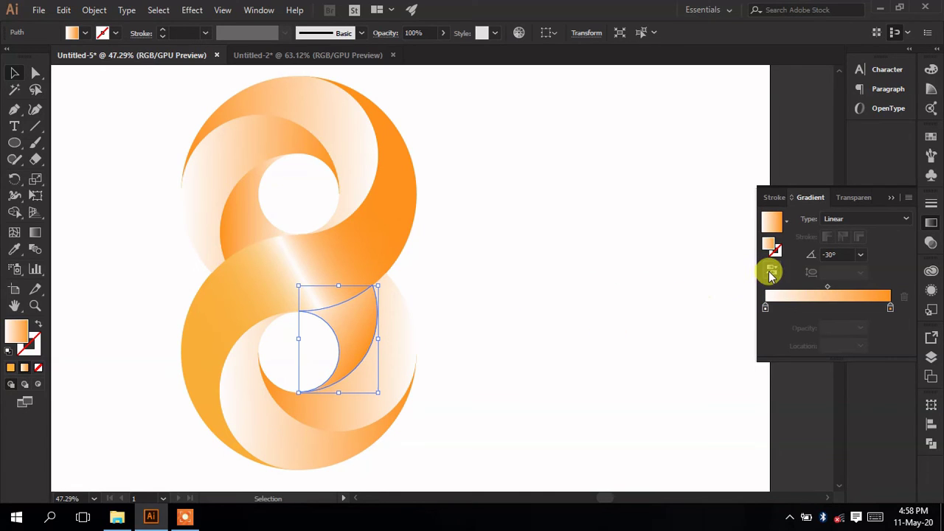
pyautogui.click(772, 273)
pyautogui.click(619, 356)
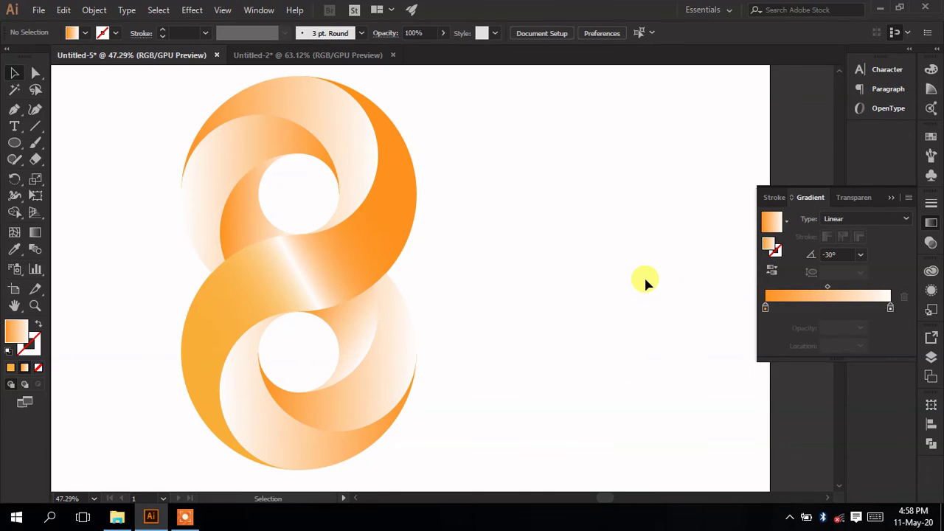
pyautogui.click(402, 369)
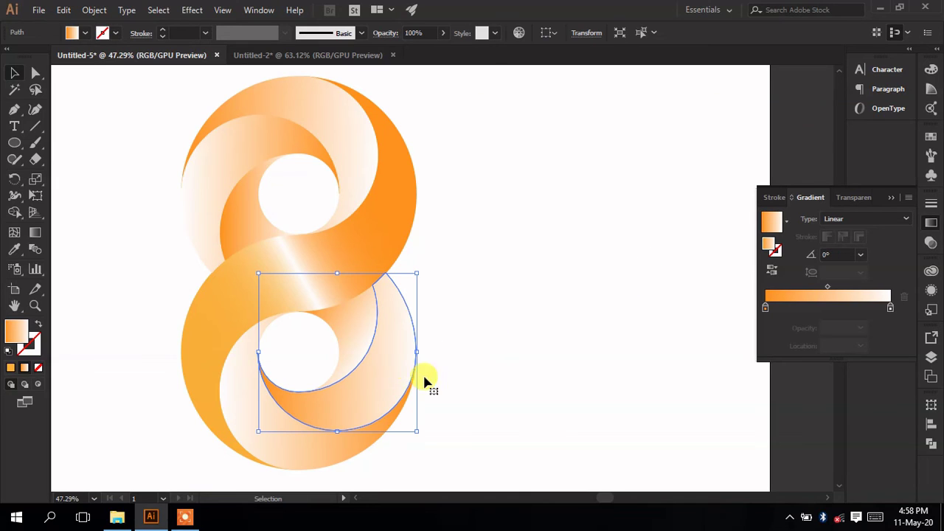
pyautogui.click(368, 322)
pyautogui.click(575, 305)
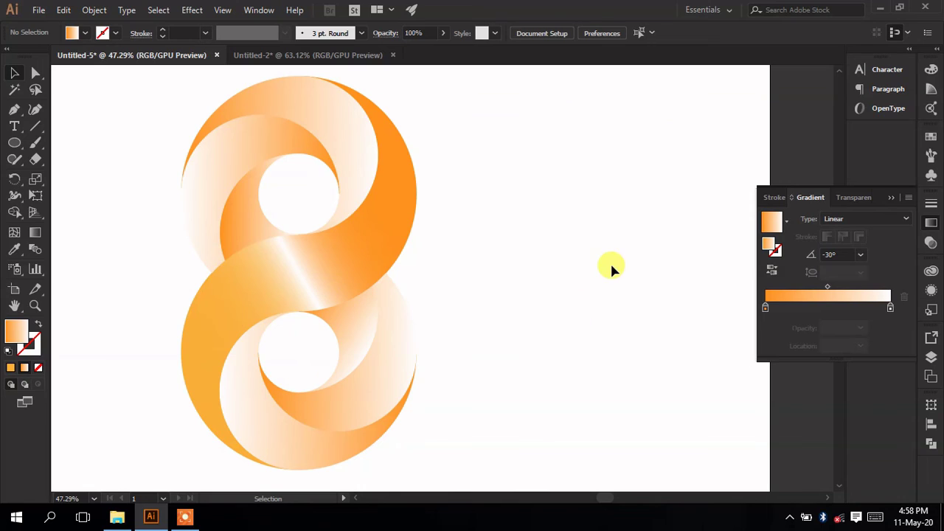
pyautogui.click(391, 402)
pyautogui.click(546, 371)
# Move the gradient midpoint of the lower loop's inner nested band to about 79%
pyautogui.click(347, 389)
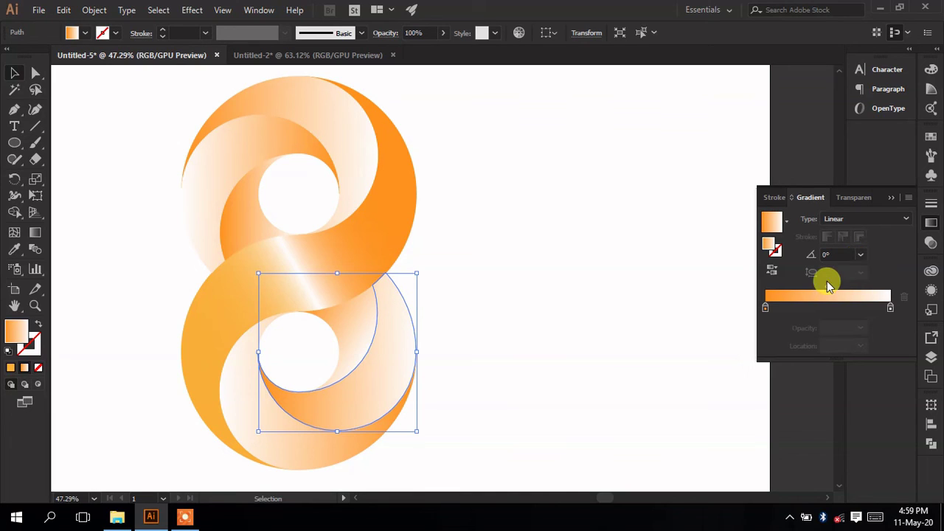
pyautogui.moveTo(827, 284); pyautogui.dragTo(869, 288)
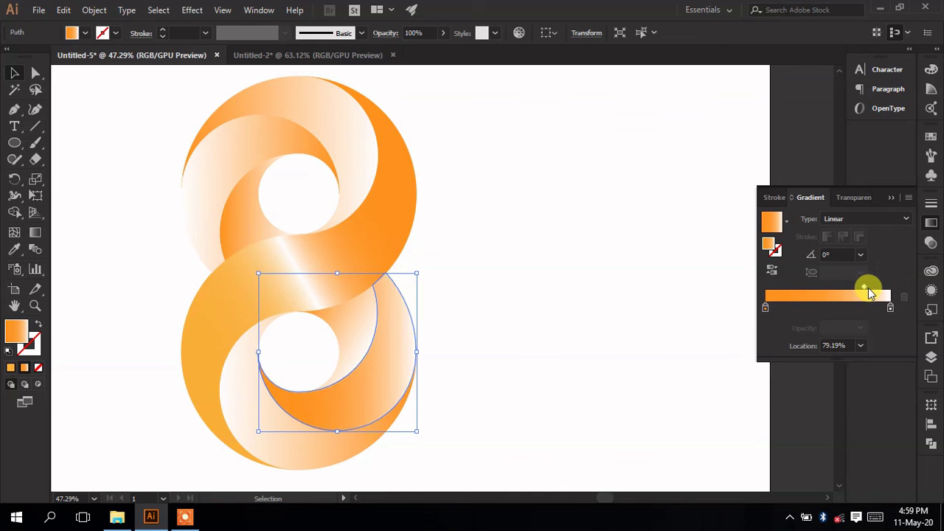
# Move the gradient midpoint of the crescent beside the lower hole to about 73% and the lower loop's outermost nested band's to about 19%
pyautogui.click(587, 323)
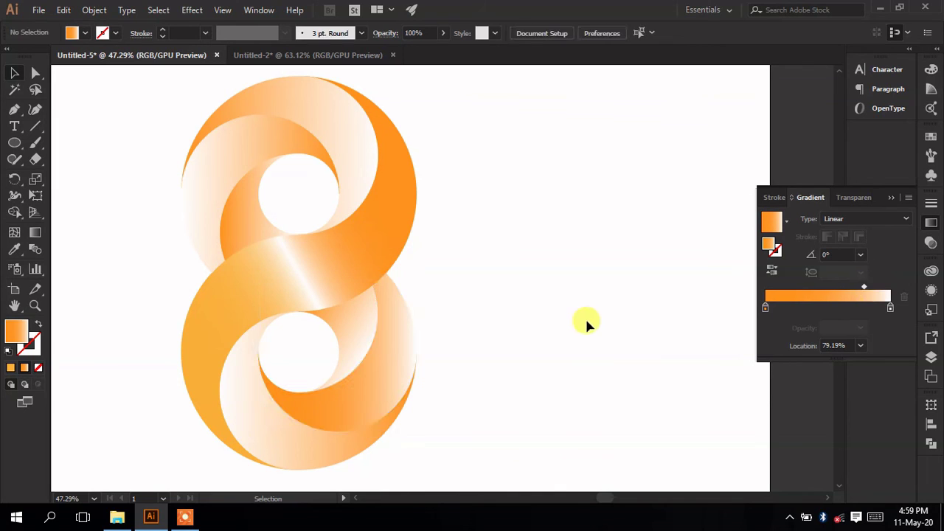
pyautogui.click(372, 329)
pyautogui.moveTo(828, 286); pyautogui.dragTo(833, 285)
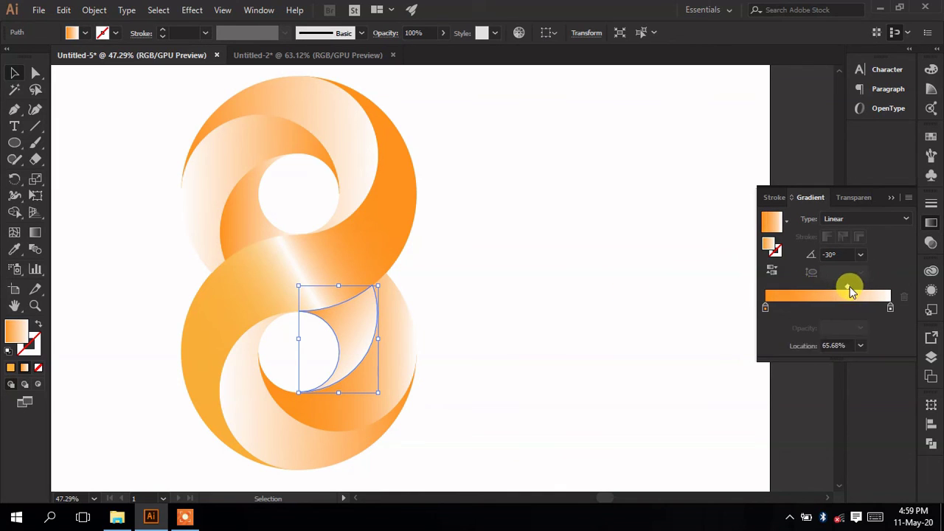
pyautogui.click(582, 303)
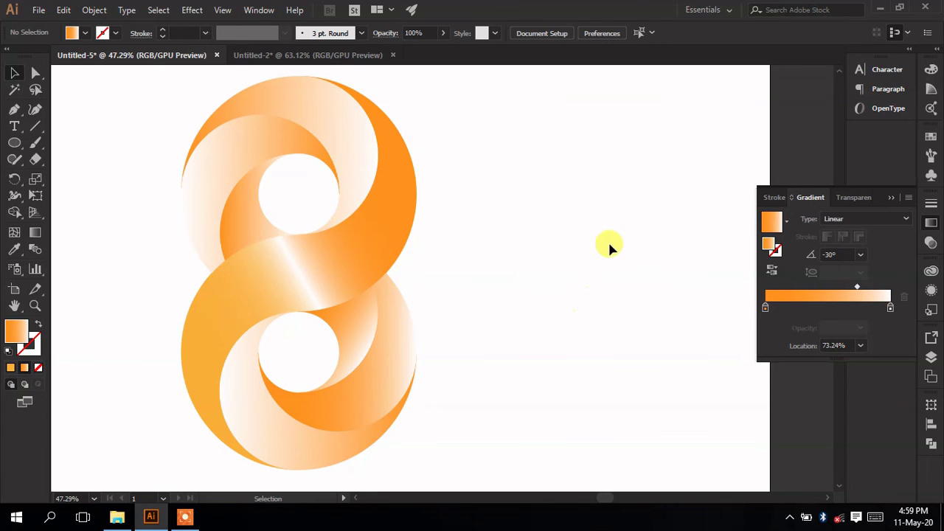
pyautogui.click(329, 448)
pyautogui.moveTo(828, 286); pyautogui.dragTo(789, 287)
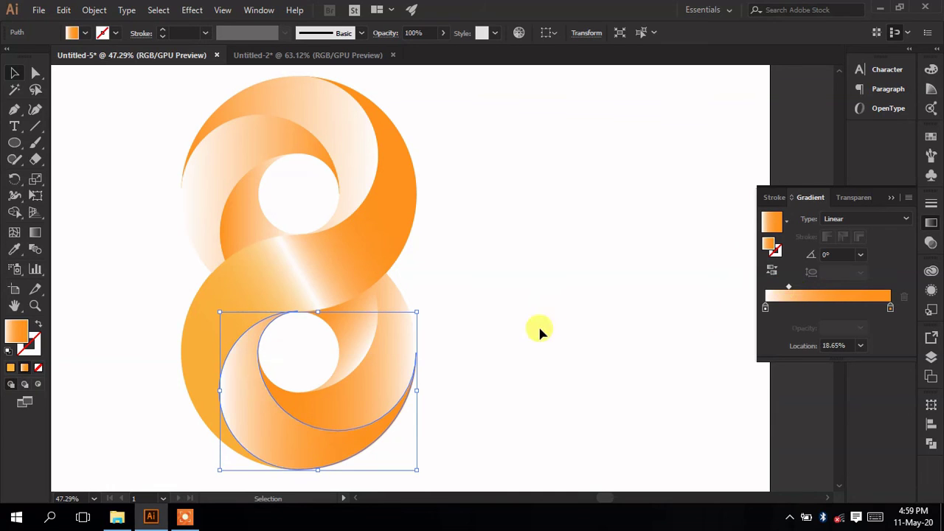
pyautogui.click(604, 294)
# Move the gradient midpoint of the upper loop's inner nested band to about 24% and that of its outermost nested band to about 74%
pyautogui.click(221, 186)
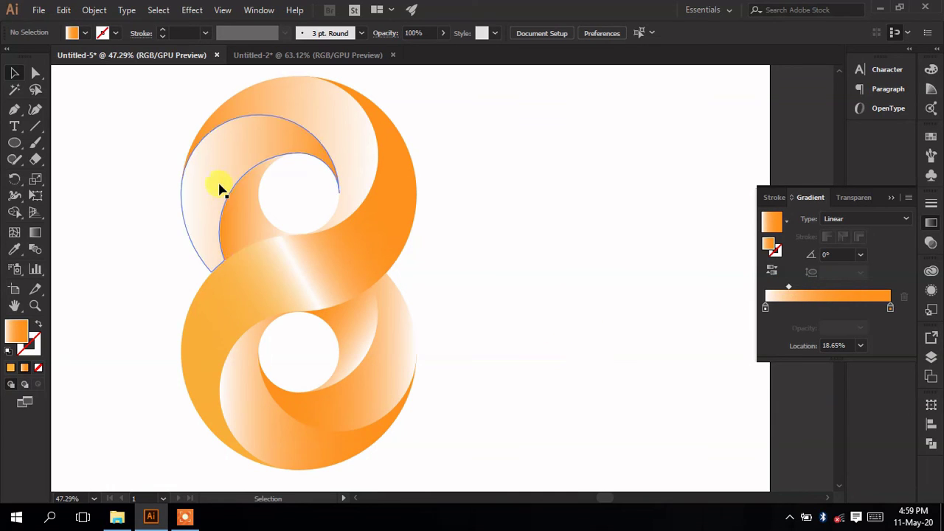
pyautogui.moveTo(825, 287); pyautogui.dragTo(795, 288)
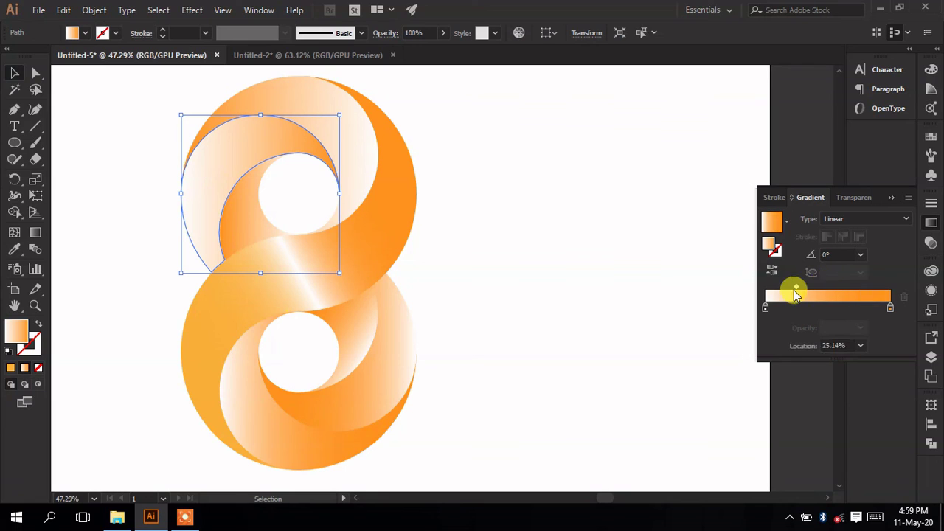
pyautogui.click(540, 319)
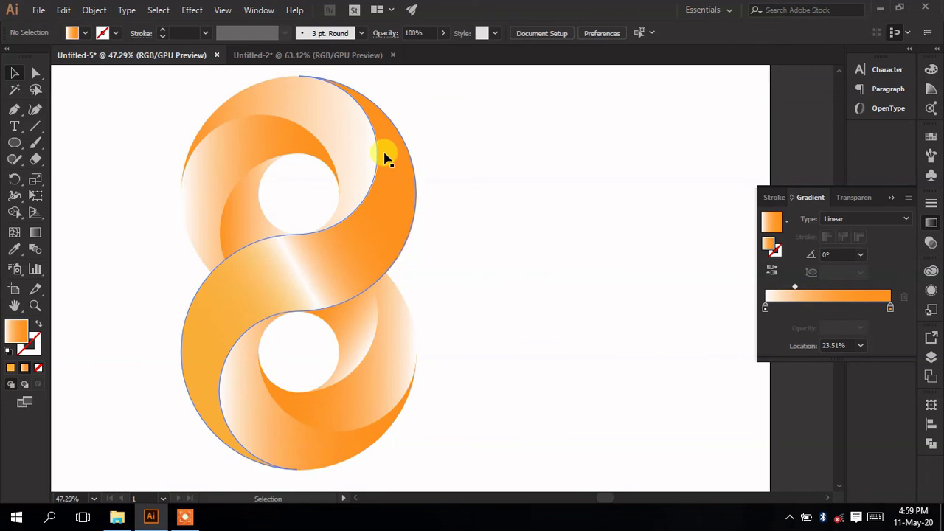
pyautogui.click(358, 144)
pyautogui.click(828, 287)
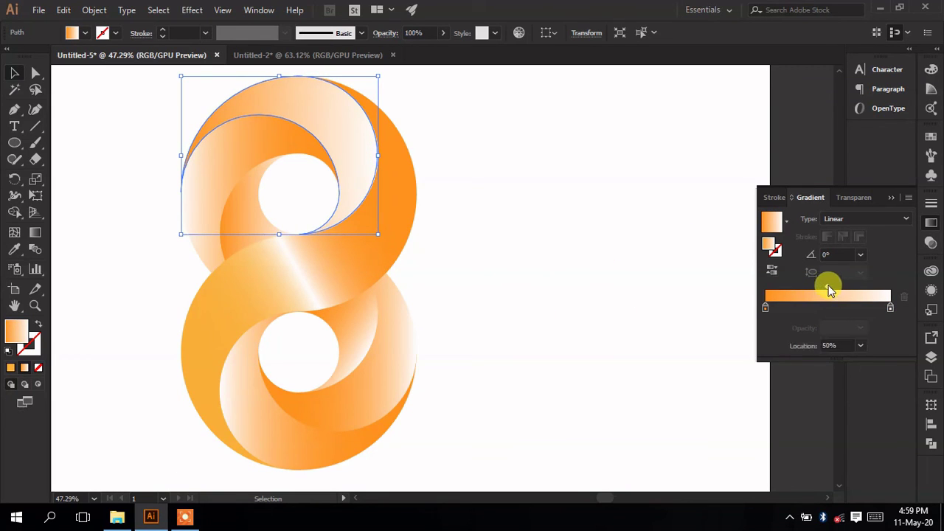
pyautogui.moveTo(820, 285); pyautogui.dragTo(860, 287)
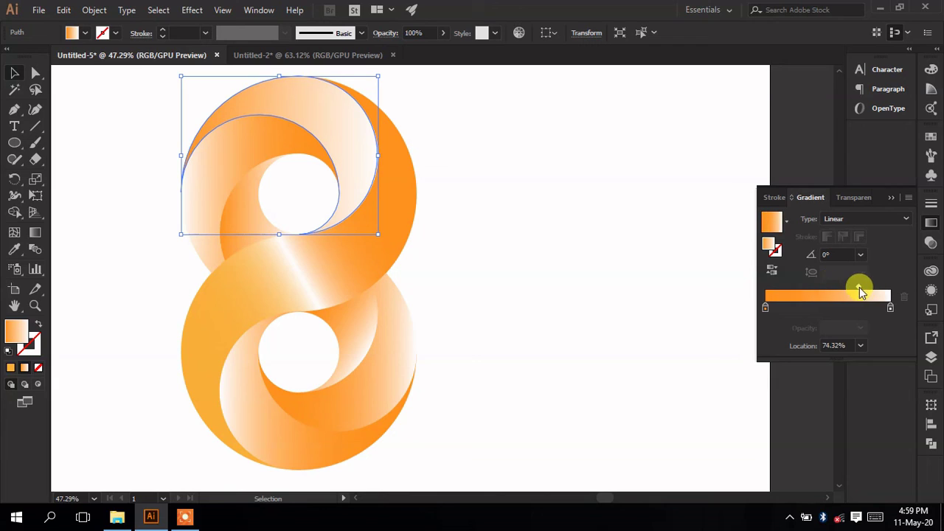
pyautogui.click(606, 256)
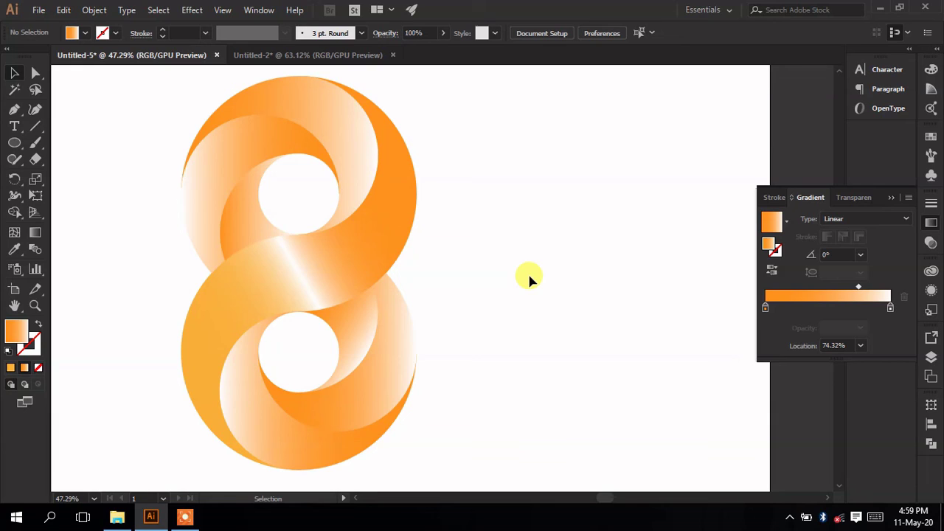
pyautogui.click(890, 197)
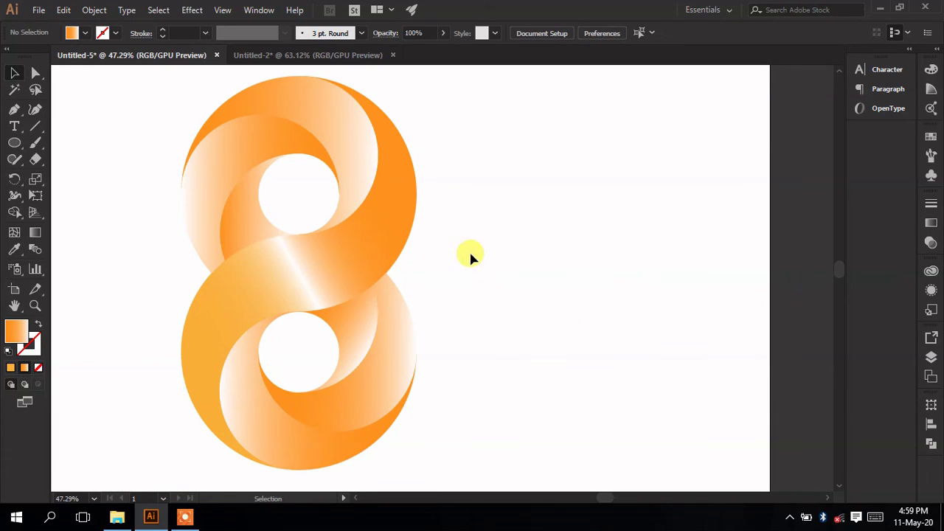
# Examine the whole shaded figure eight at several zoom levels to check its band gradients
pyautogui.moveTo(475, 237); pyautogui.dragTo(576, 249)
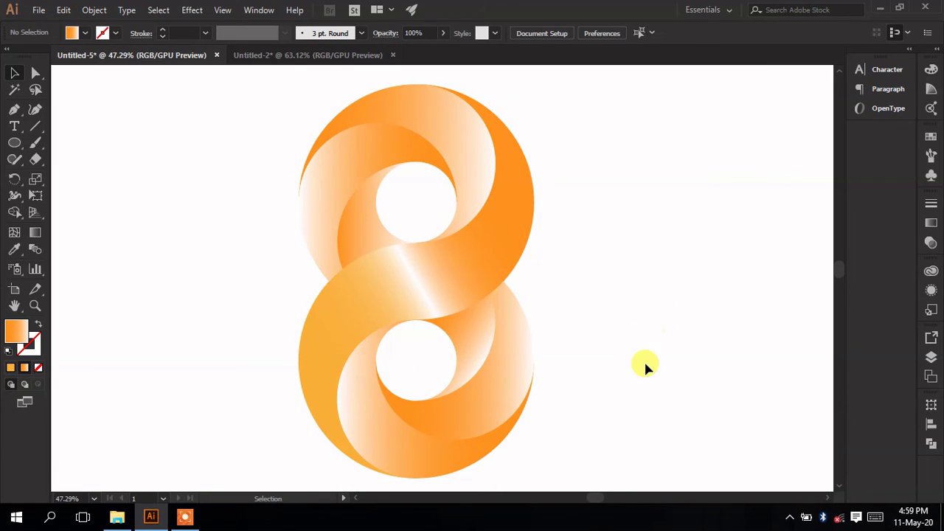
pyautogui.press('z')
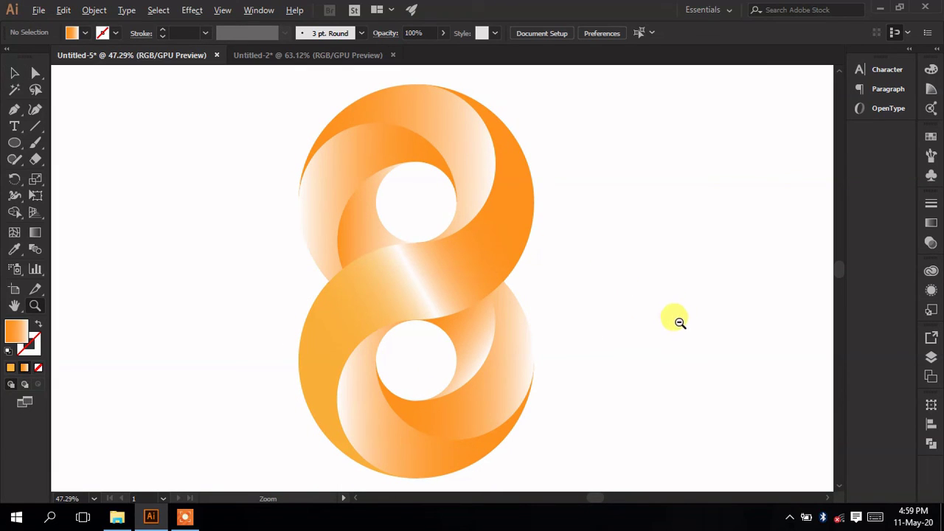
pyautogui.moveTo(680, 325); pyautogui.dragTo(647, 281)
pyautogui.moveTo(692, 356); pyautogui.dragTo(609, 295)
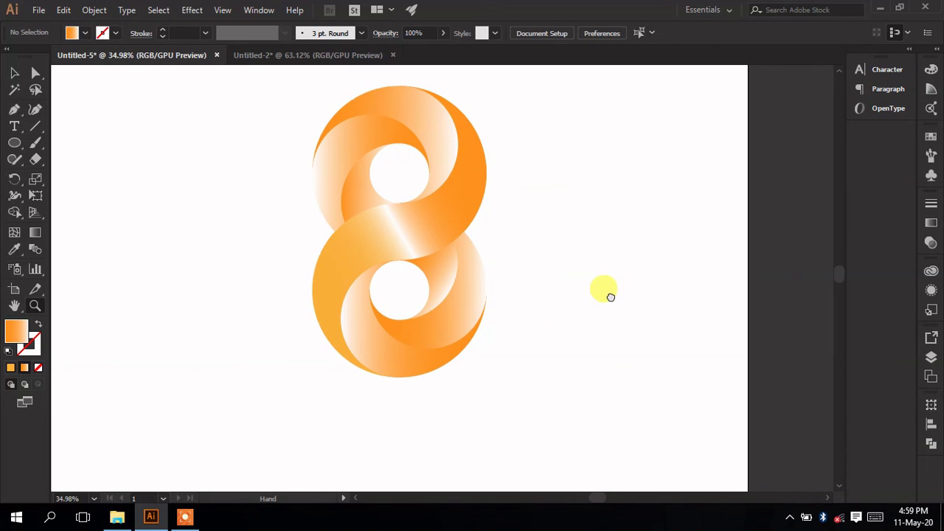
pyautogui.click(644, 279)
pyautogui.moveTo(364, 220); pyautogui.dragTo(598, 245)
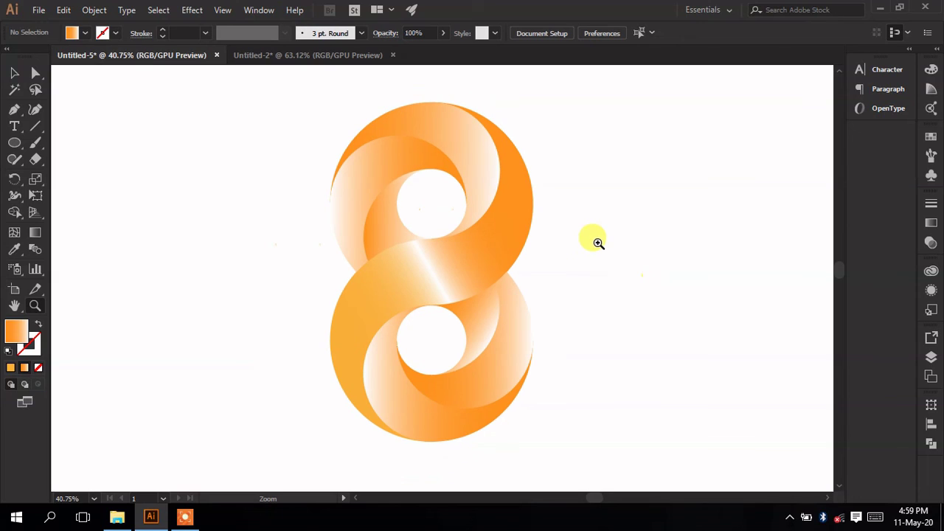
pyautogui.click(14, 74)
pyautogui.moveTo(577, 336); pyautogui.dragTo(571, 301)
pyautogui.moveTo(615, 228); pyautogui.dragTo(586, 270)
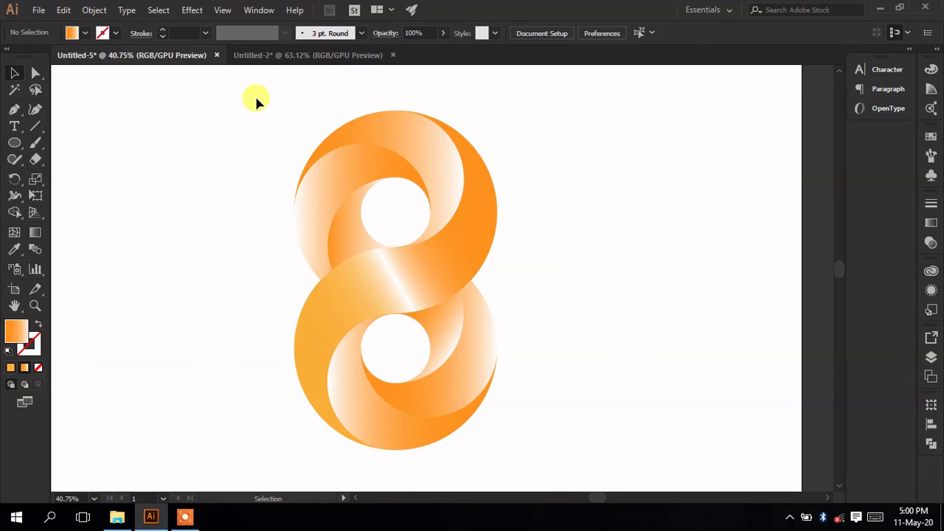
# Rotate the whole figure eight 90° counterclockwise into a horizontal infinity shape and move it straight up on the artboard
pyautogui.moveTo(255, 99); pyautogui.dragTo(583, 455)
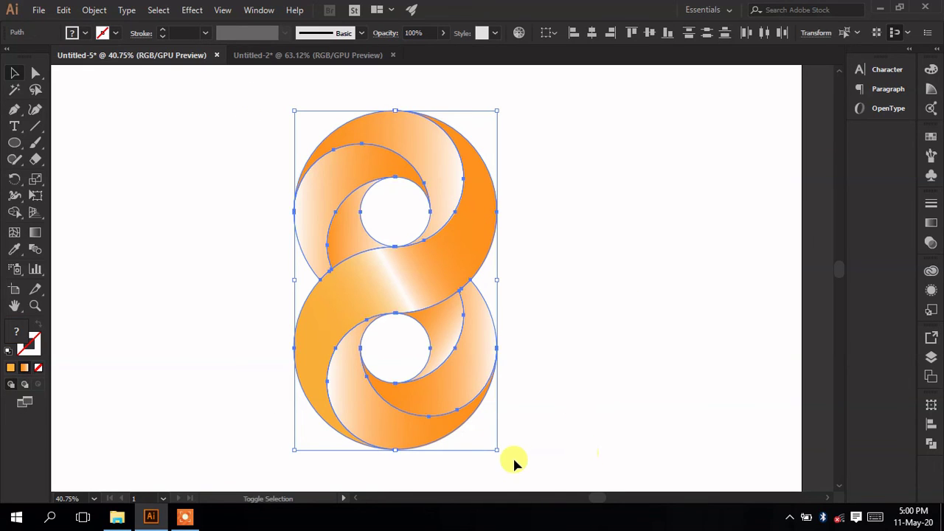
pyautogui.moveTo(502, 454); pyautogui.dragTo(582, 238)
pyautogui.click(707, 333)
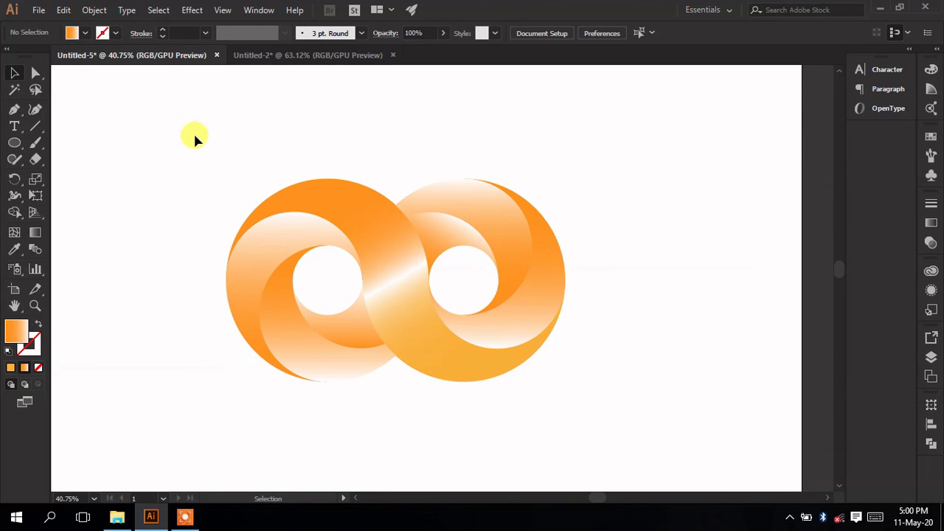
pyautogui.click(414, 333)
pyautogui.moveTo(419, 357); pyautogui.dragTo(419, 305)
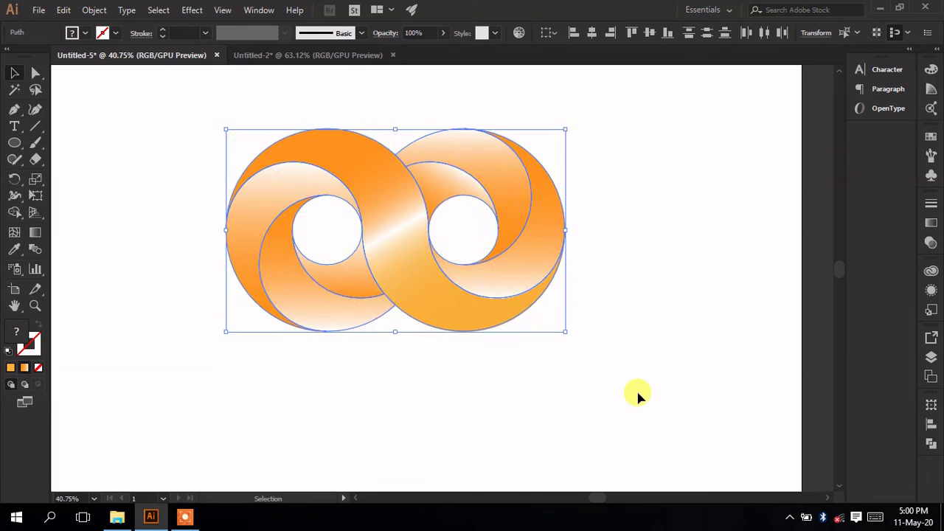
pyautogui.click(639, 390)
# Inspect the horizontal infinity graphic and its band shading at a larger magnification
pyautogui.press('z')
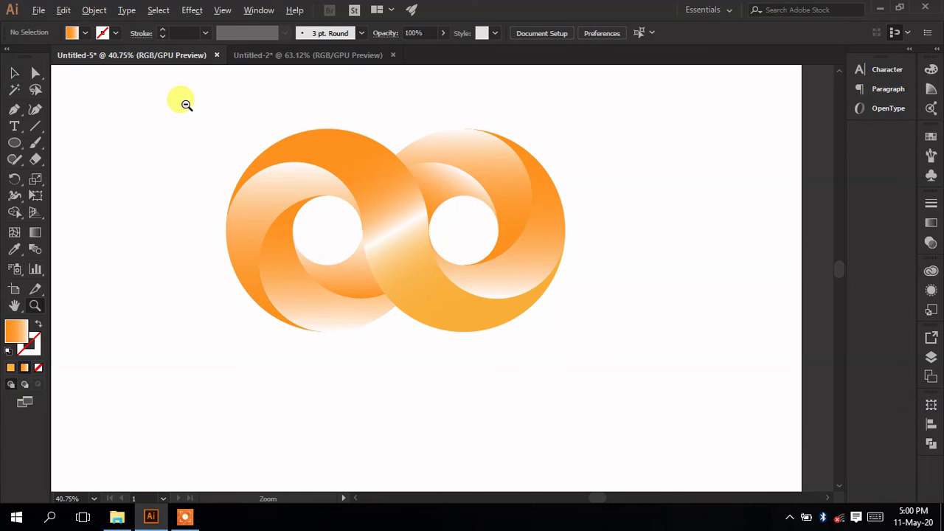
pyautogui.moveTo(185, 103); pyautogui.dragTo(277, 138)
pyautogui.press('space')
pyautogui.moveTo(788, 458); pyautogui.dragTo(713, 434)
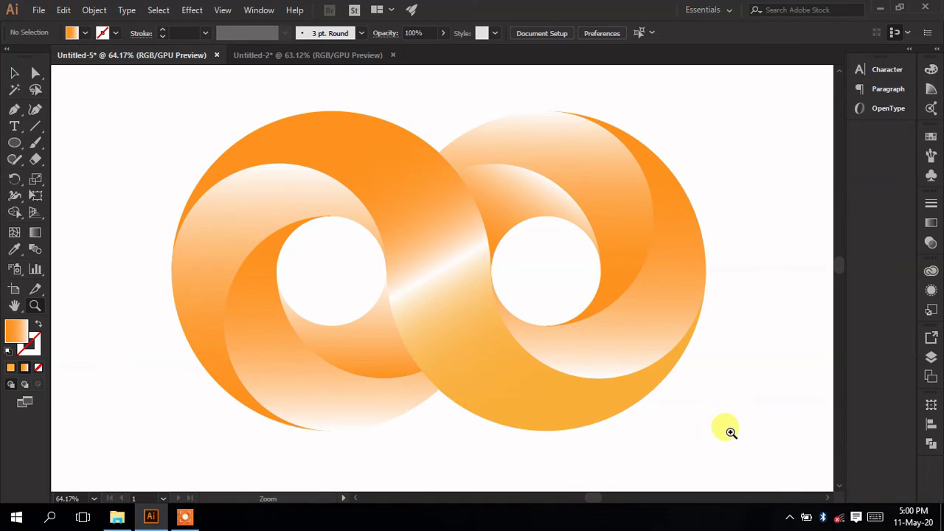
pyautogui.click(14, 74)
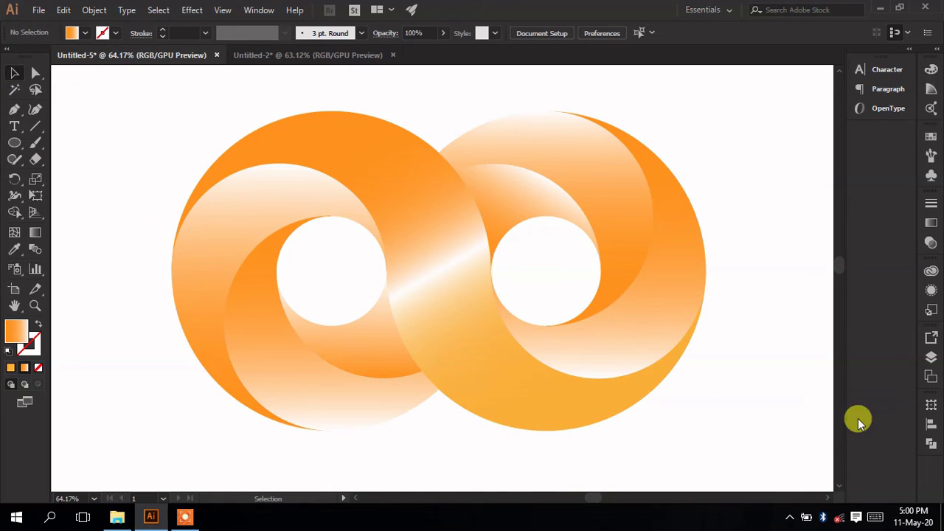